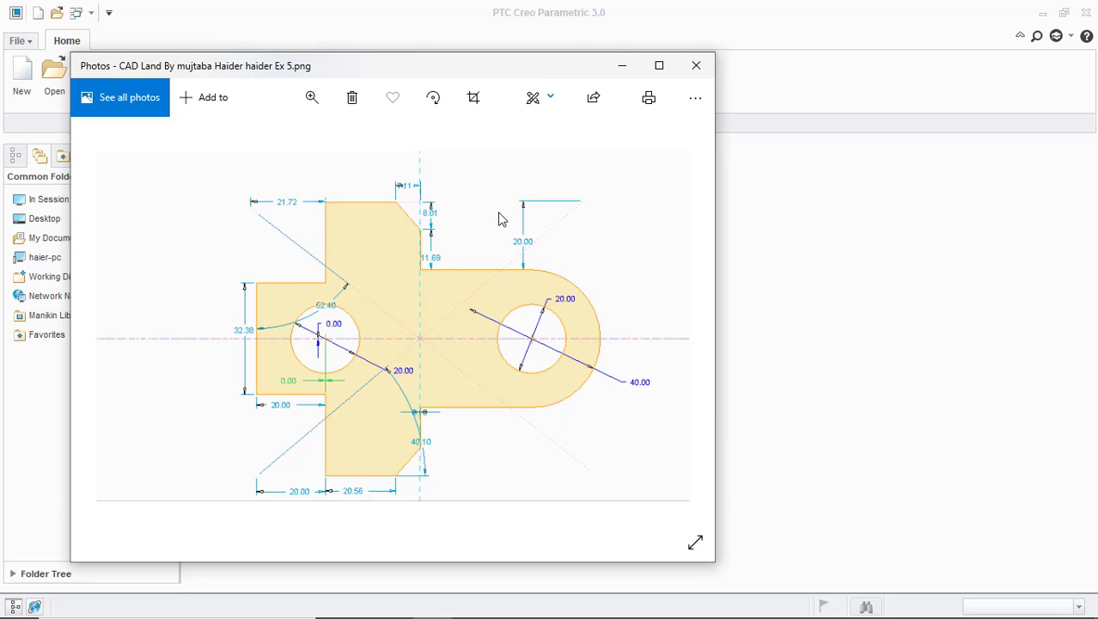
- Minimize the reference picture and create a new solid part from the mmns_part_solid template instead of the default template
click(623, 66)
click(17, 77)
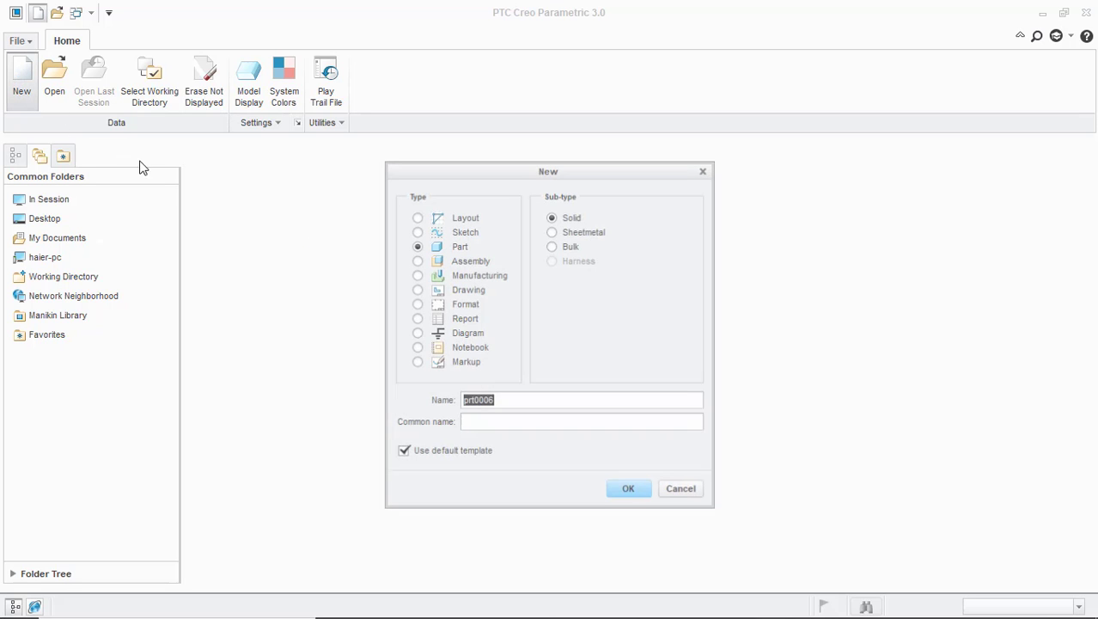
click(402, 452)
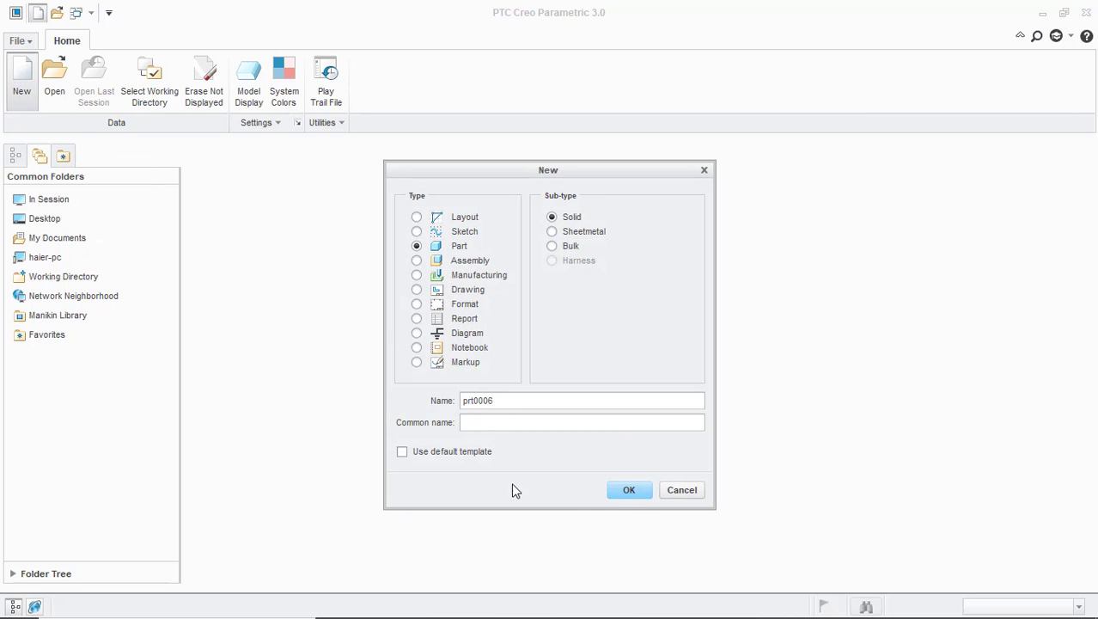
click(626, 488)
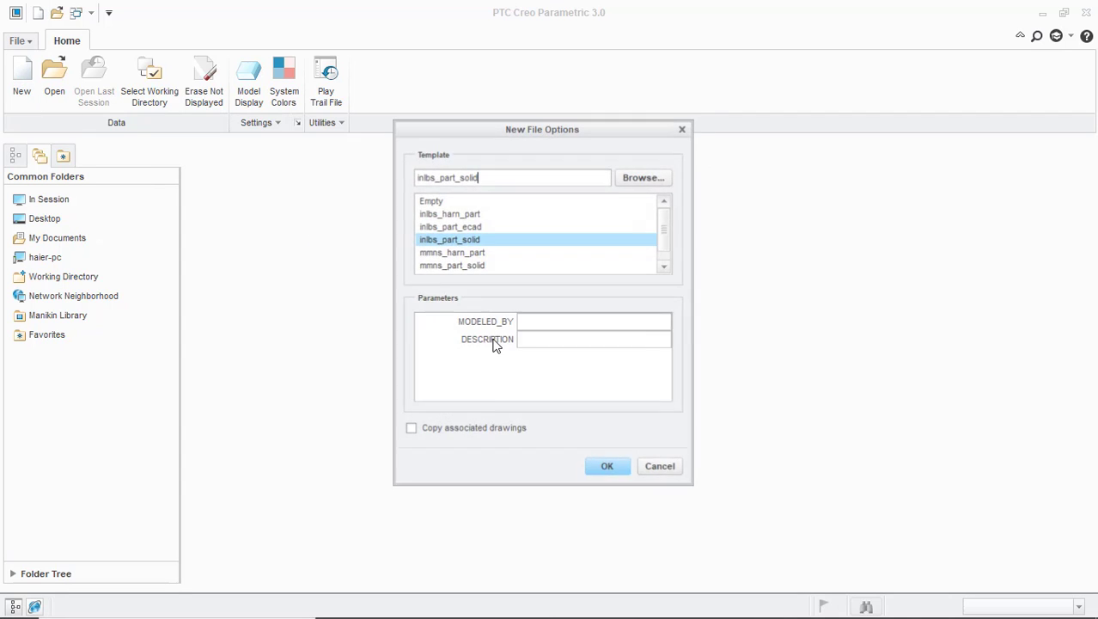
click(471, 267)
click(609, 468)
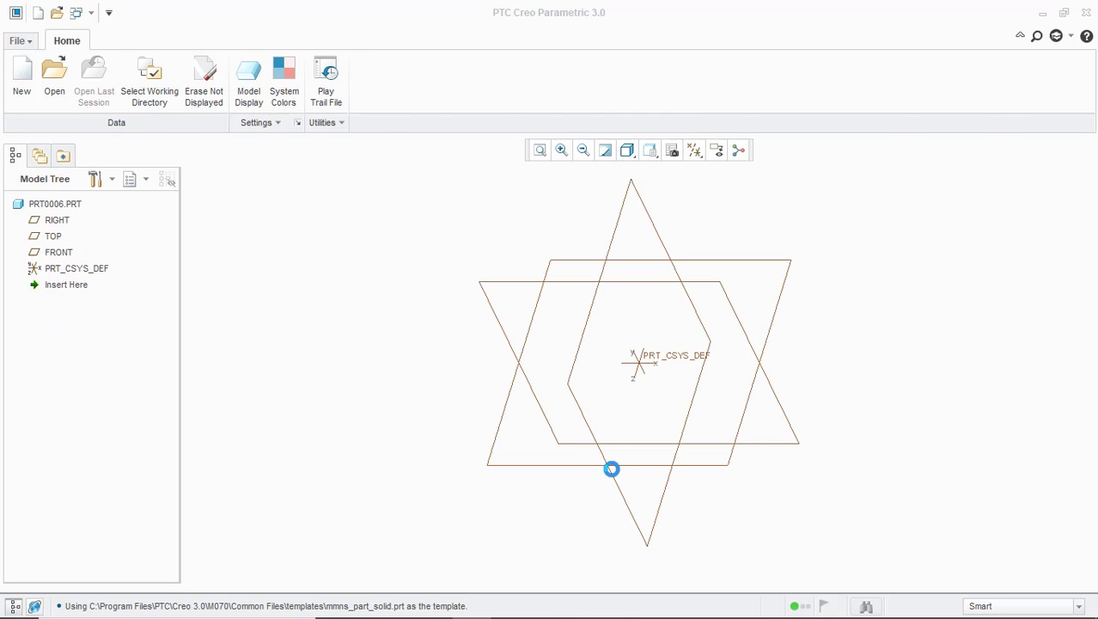
- Start a sketch on the TOP datum plane and orient the view parallel to the sketching plane
click(52, 237)
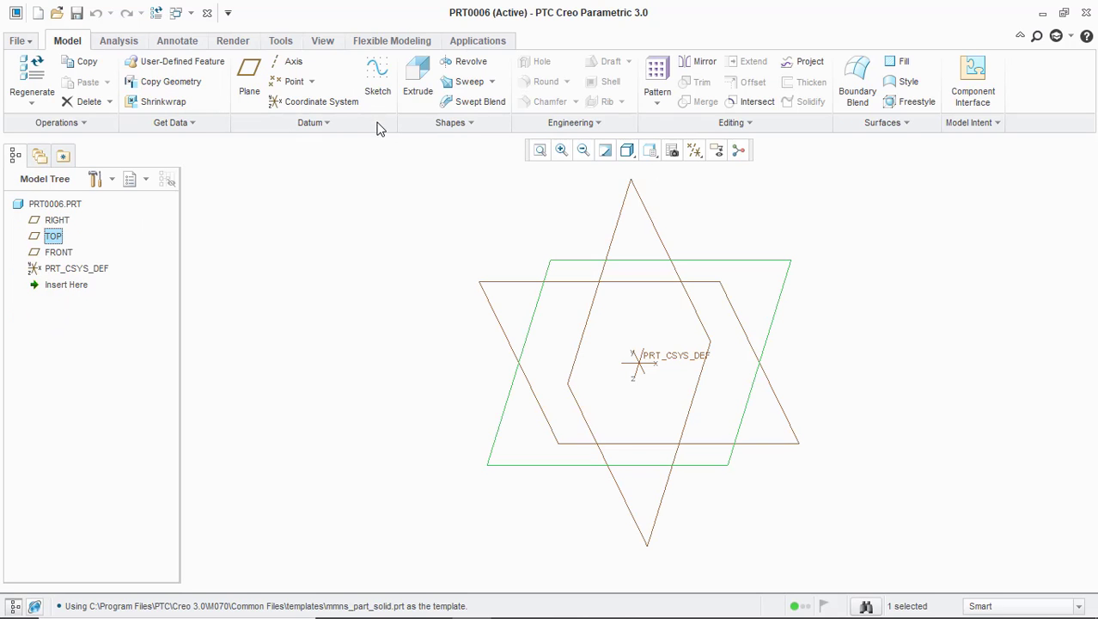
click(375, 89)
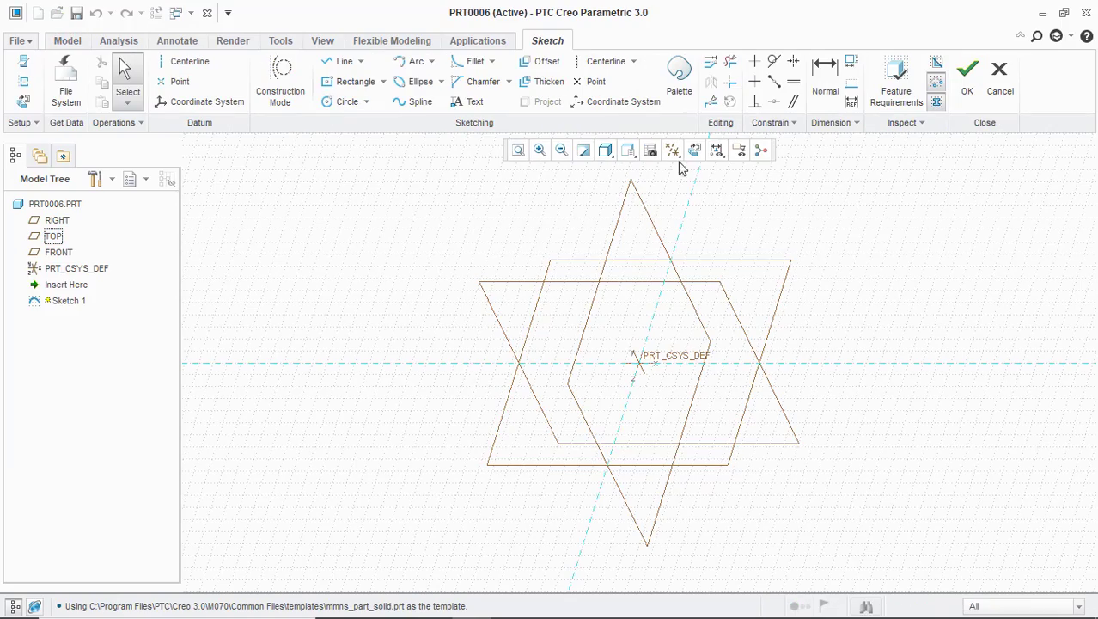
click(694, 150)
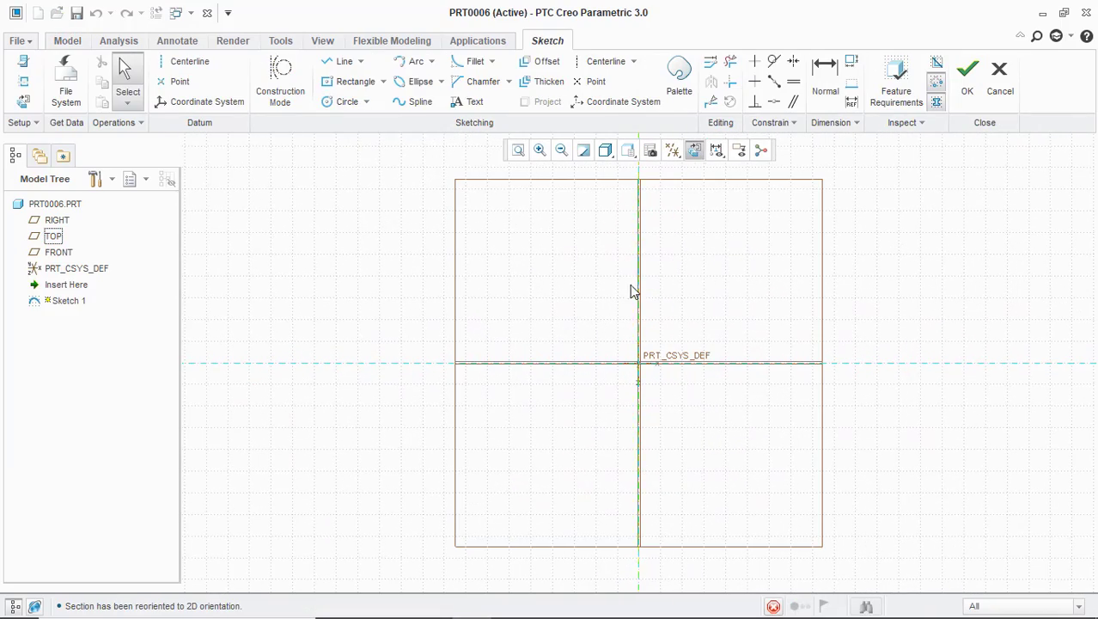
- Sketch a center rectangle about 605 mm wide and 201 mm high, centered on the origin
click(325, 84)
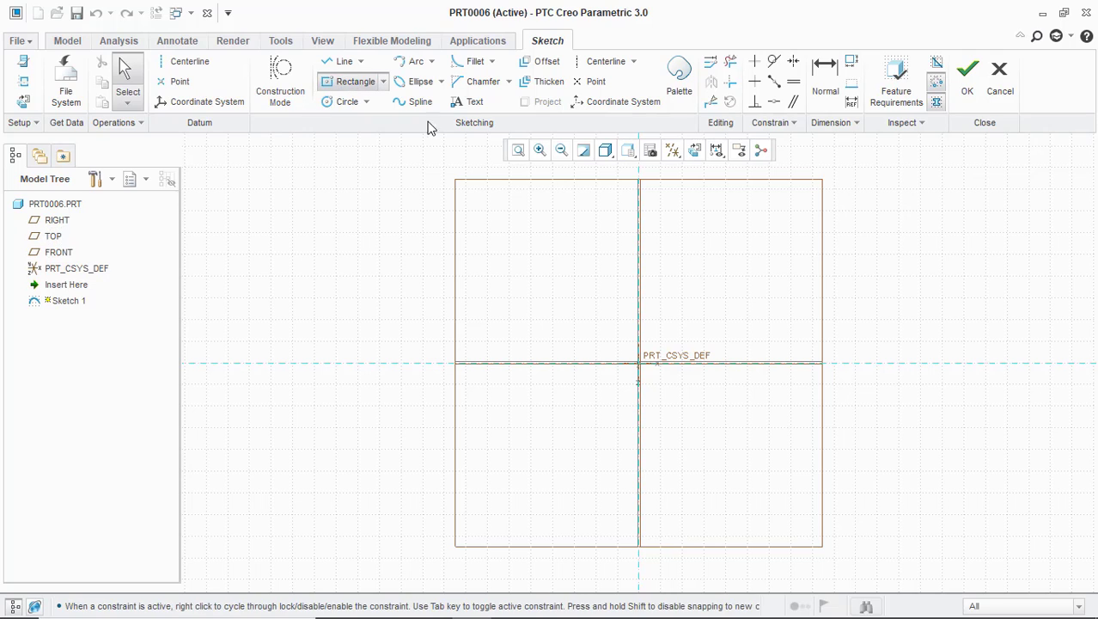
click(640, 364)
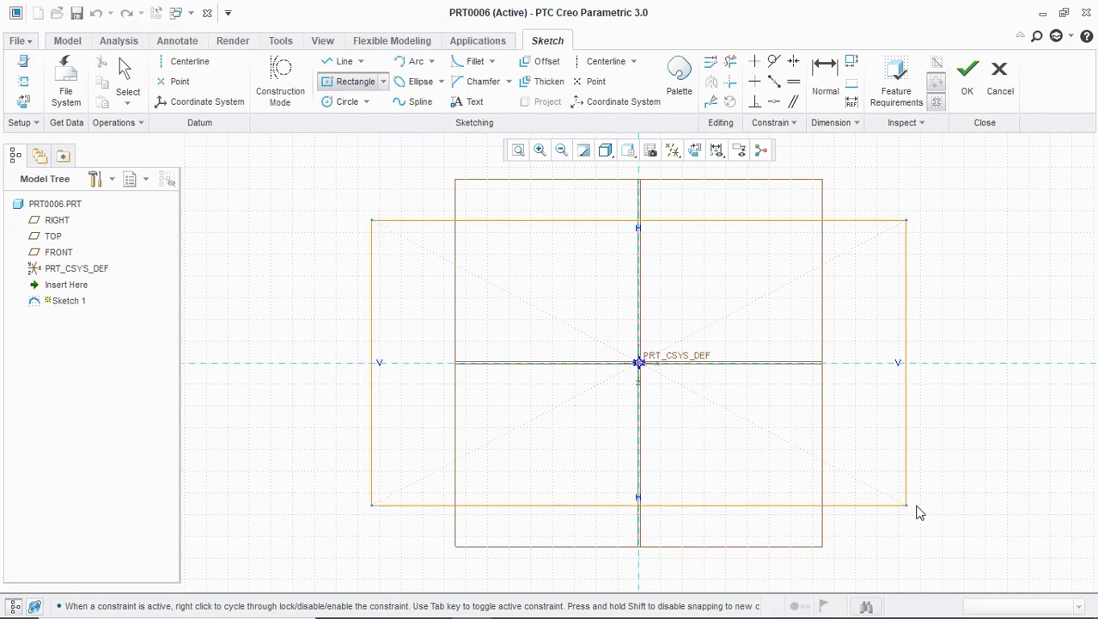
click(858, 436)
middle_click(704, 397)
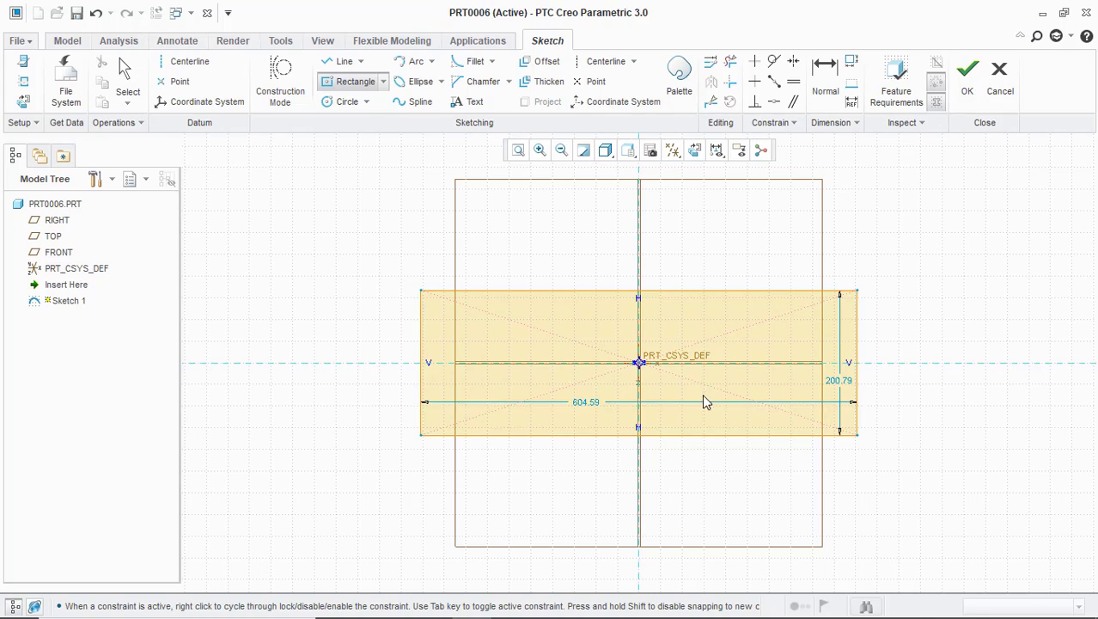
- Move the rectangle's dimensions outside the shape and set its width to 95 mm and its height to 80 mm
click(589, 402)
drag(587, 404, 589, 463)
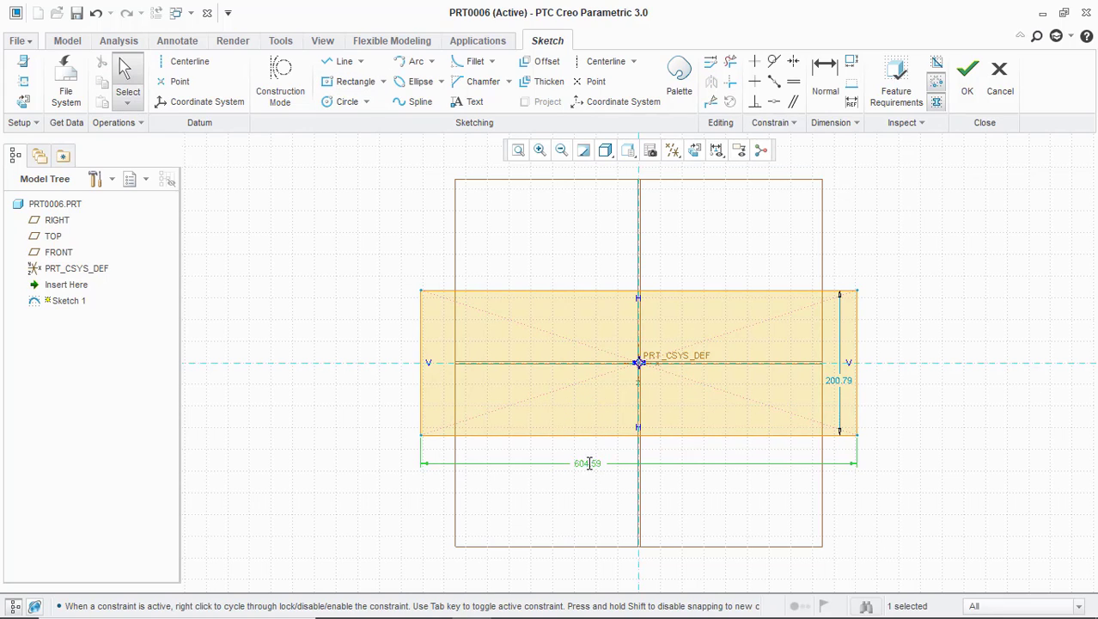
double_click(589, 463)
text(95)
key(Return)
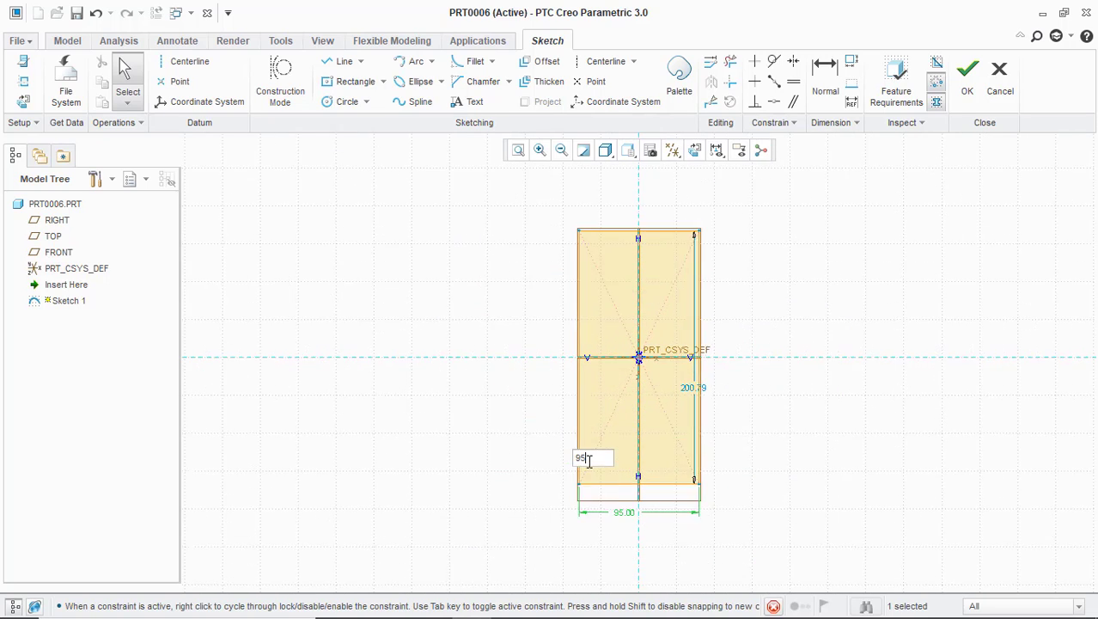
drag(712, 406, 745, 404)
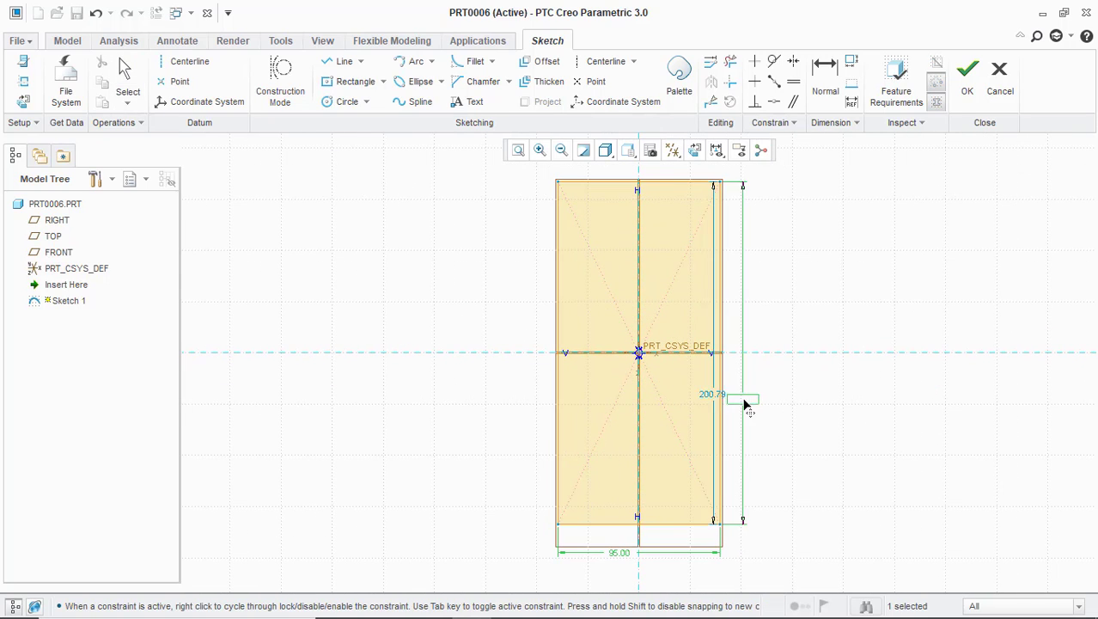
double_click(744, 402)
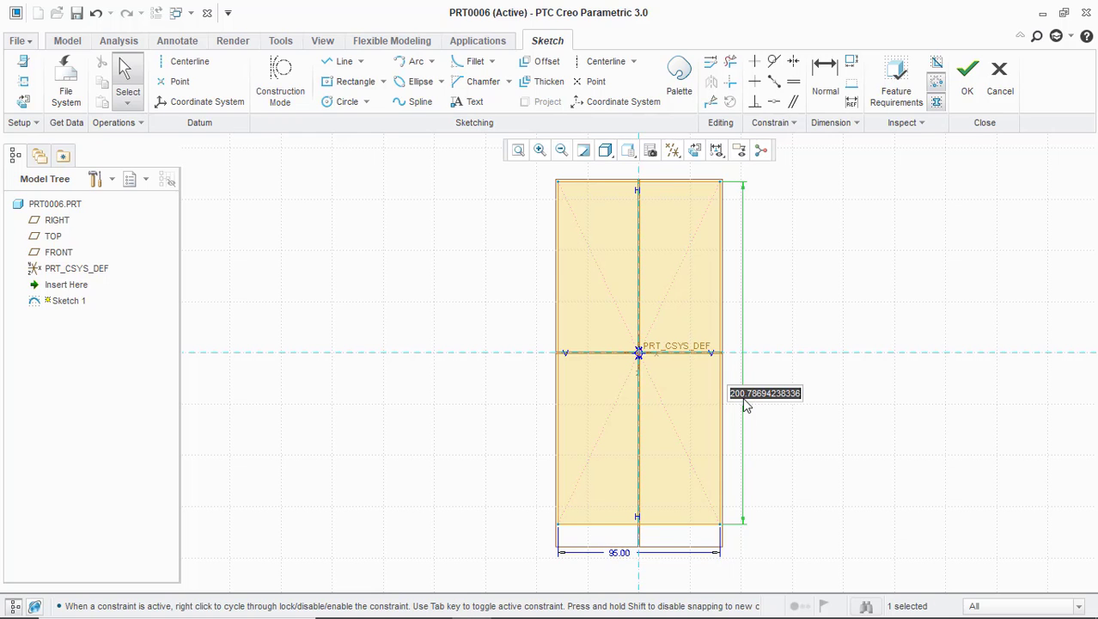
text(80)
key(Return)
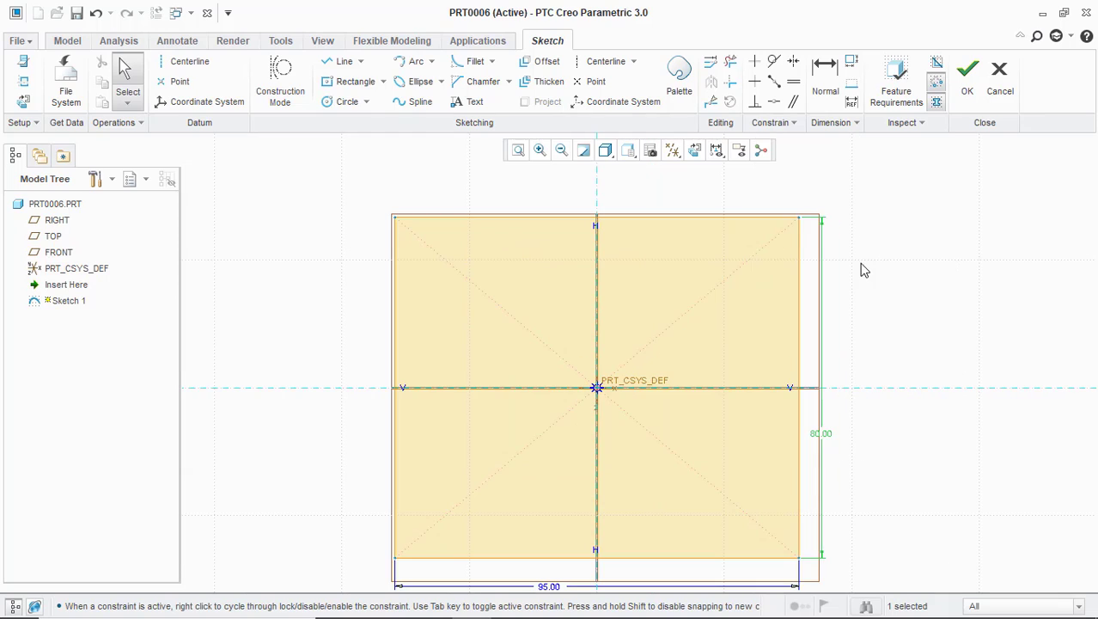
- Offset the rectangle's left edge 20 mm inward, and offset the resulting vertical line another 30 mm in the same direction
click(545, 67)
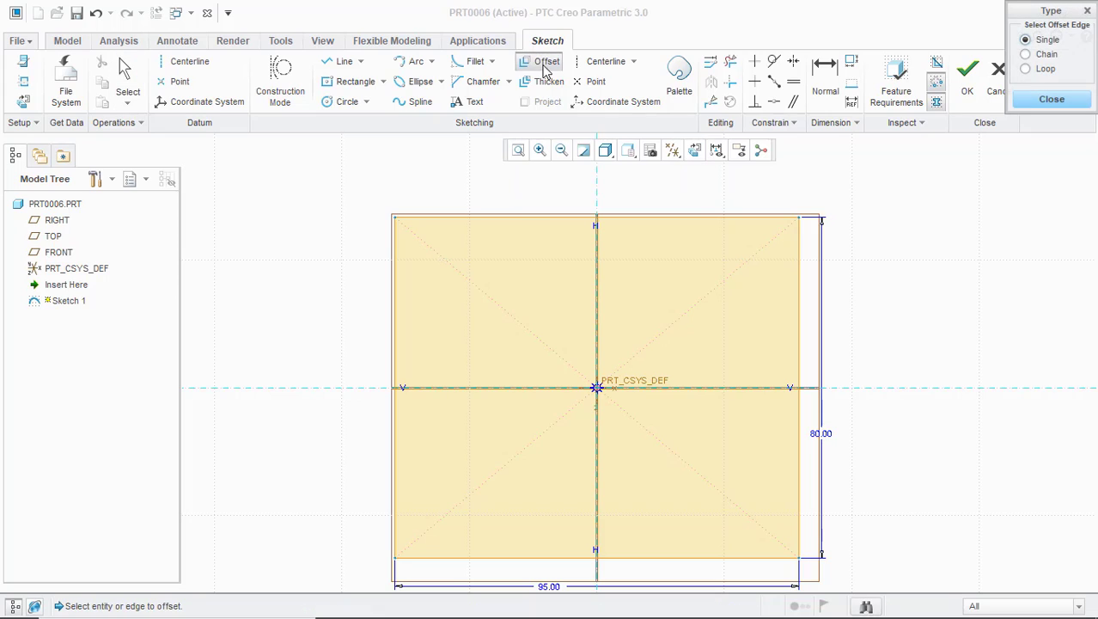
click(395, 290)
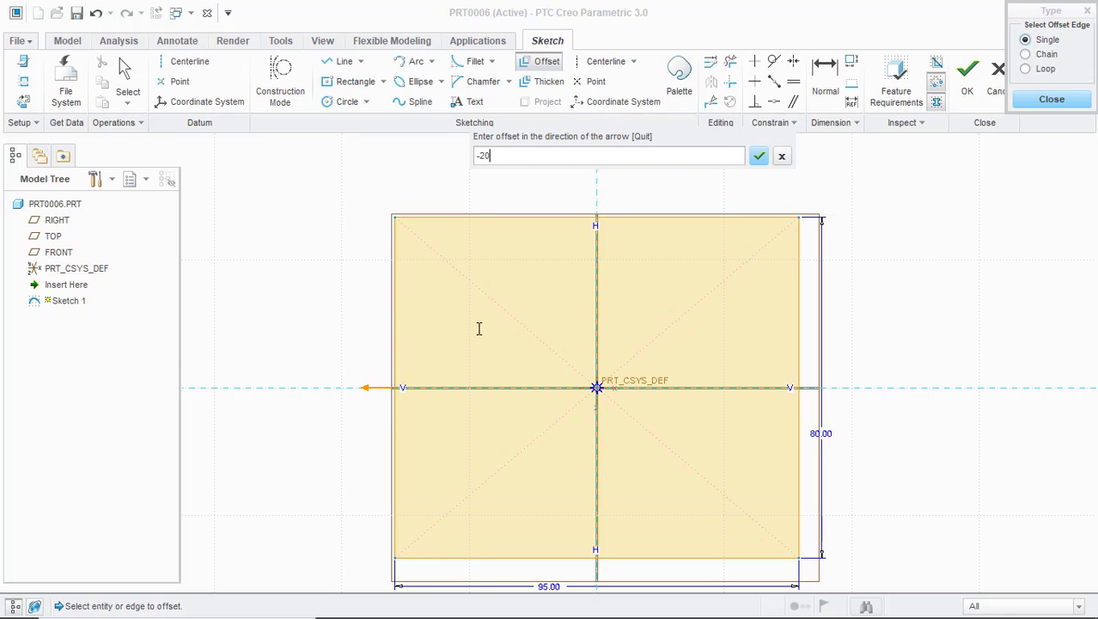
key(Return)
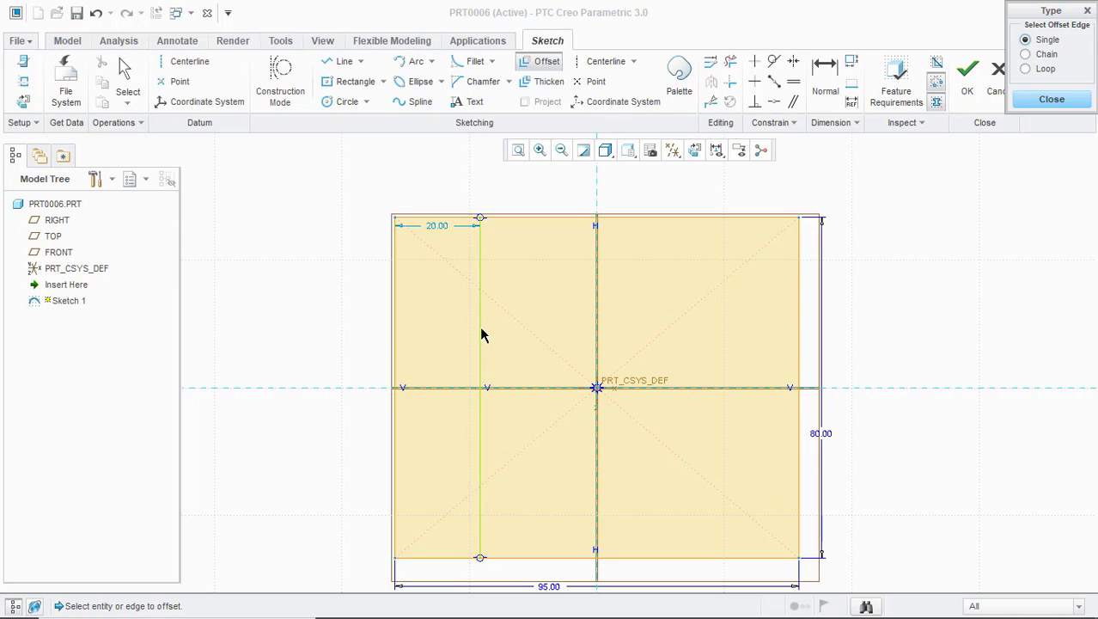
click(480, 335)
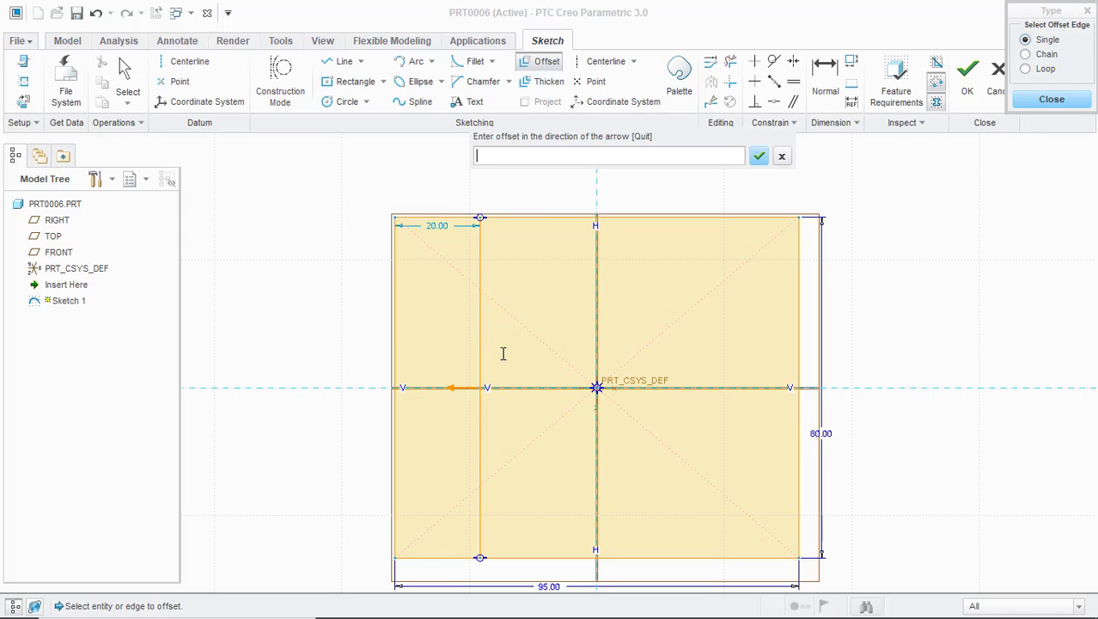
text(-30)
key(Return)
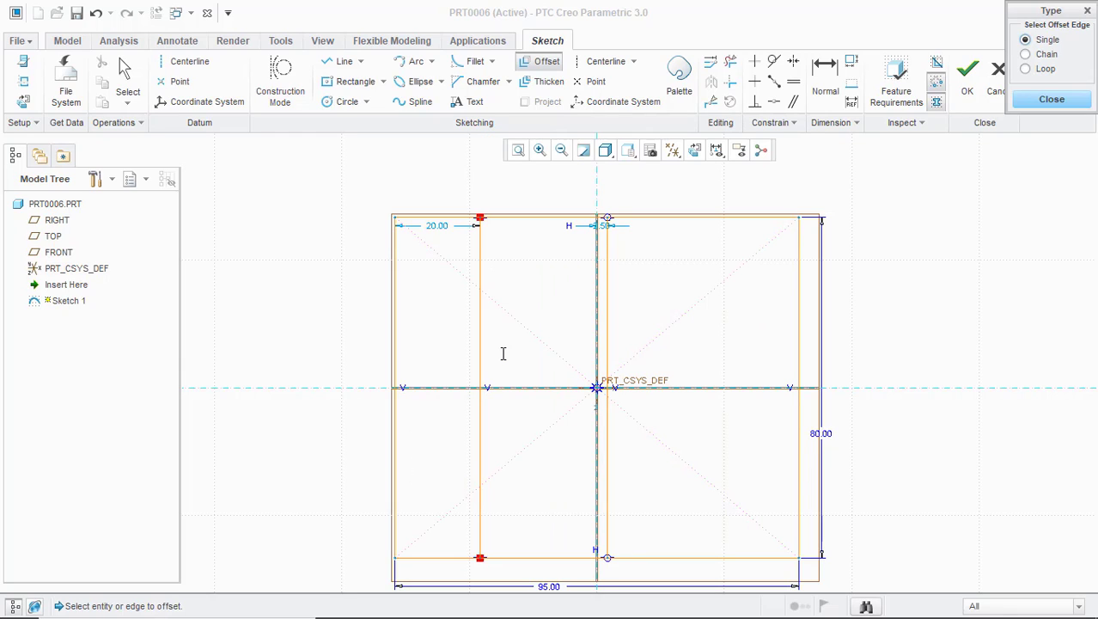
- Offset the middle vertical line 25 mm toward the rectangle's right edge and finish the Offset command
click(606, 322)
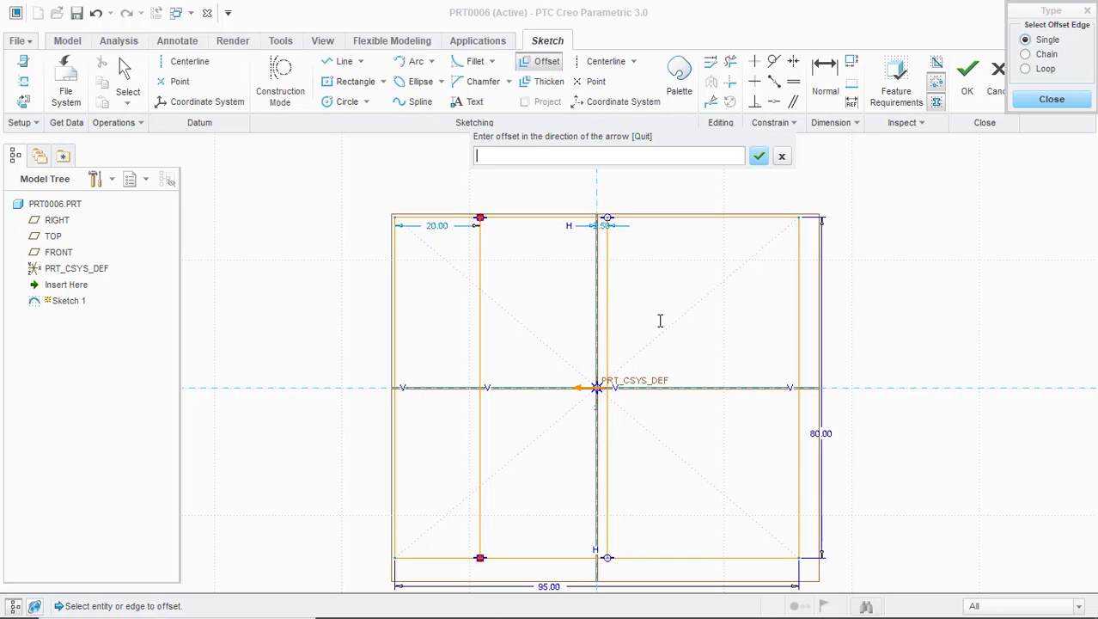
text(-25)
key(Return)
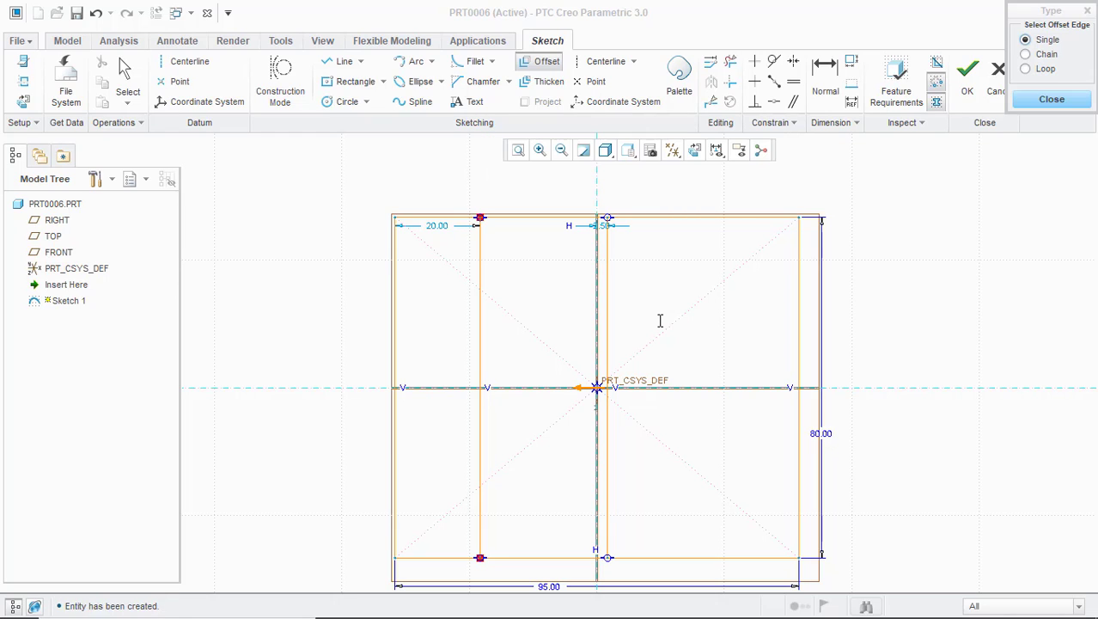
scroll(659, 322, down, 1)
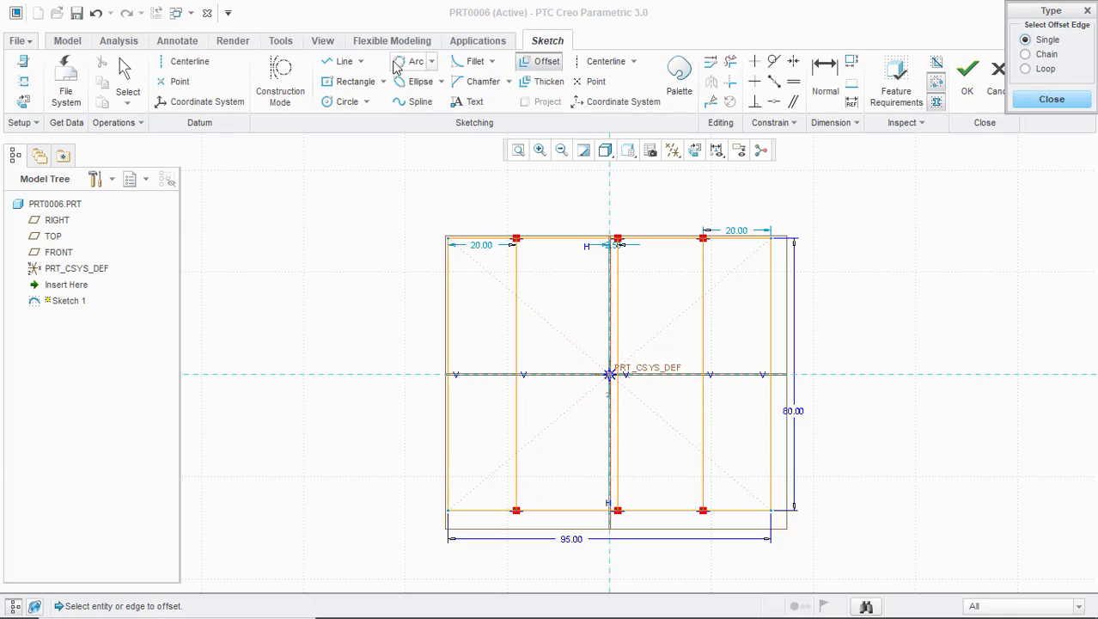
click(1050, 99)
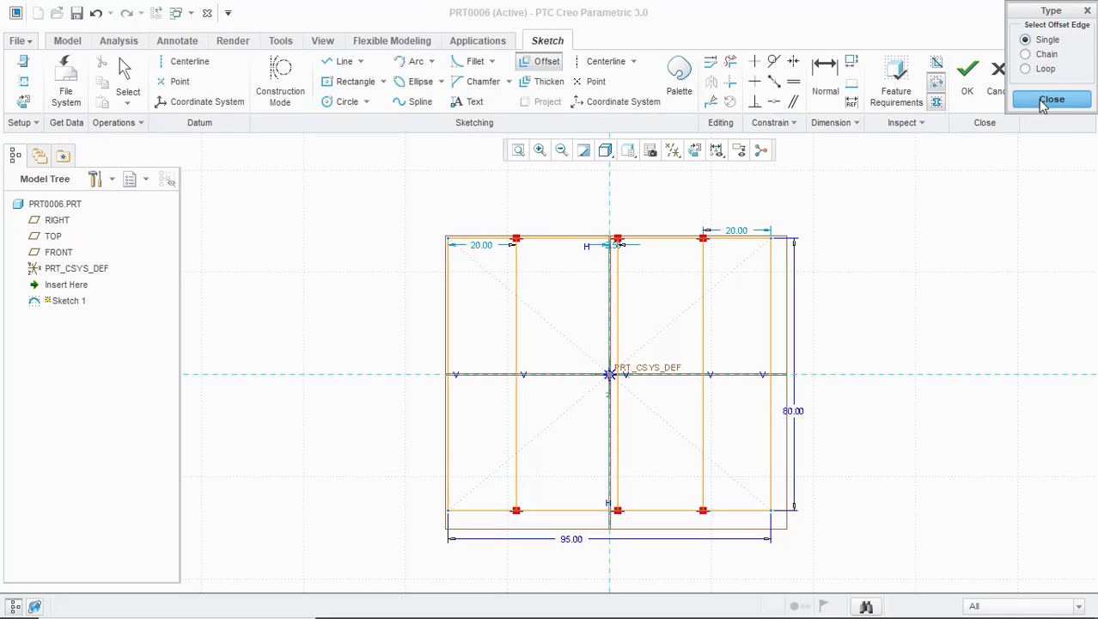
- Draw a horizontal line across the rectangle from the left edge's midpoint to the right edge's midpoint
click(325, 63)
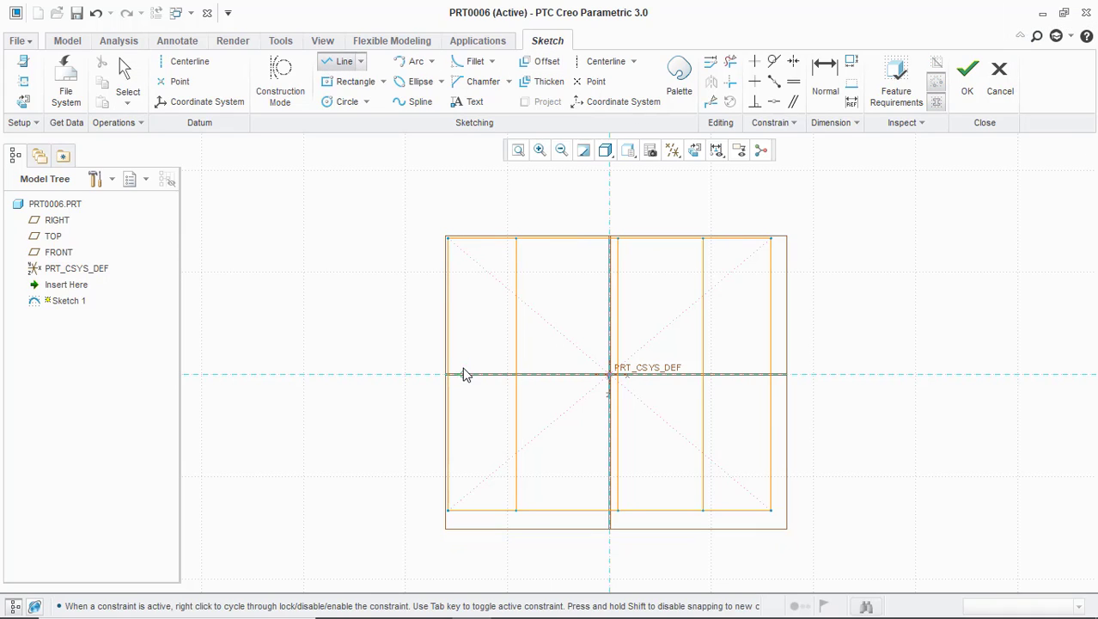
scroll(446, 378, down, 3)
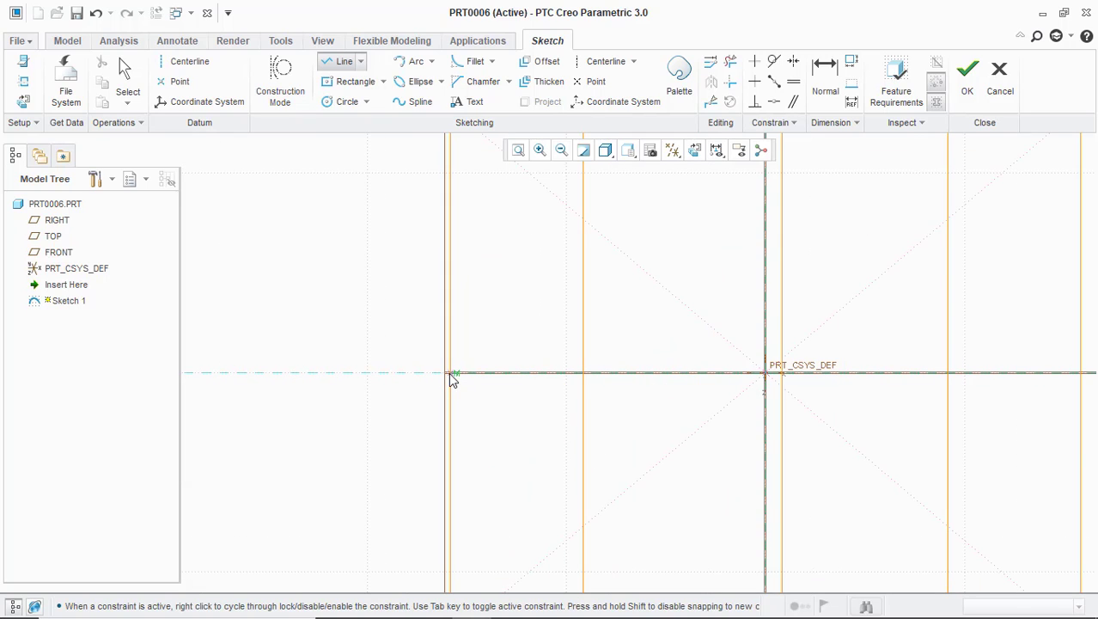
click(450, 374)
scroll(484, 373, up, 4)
scroll(726, 374, down, 2)
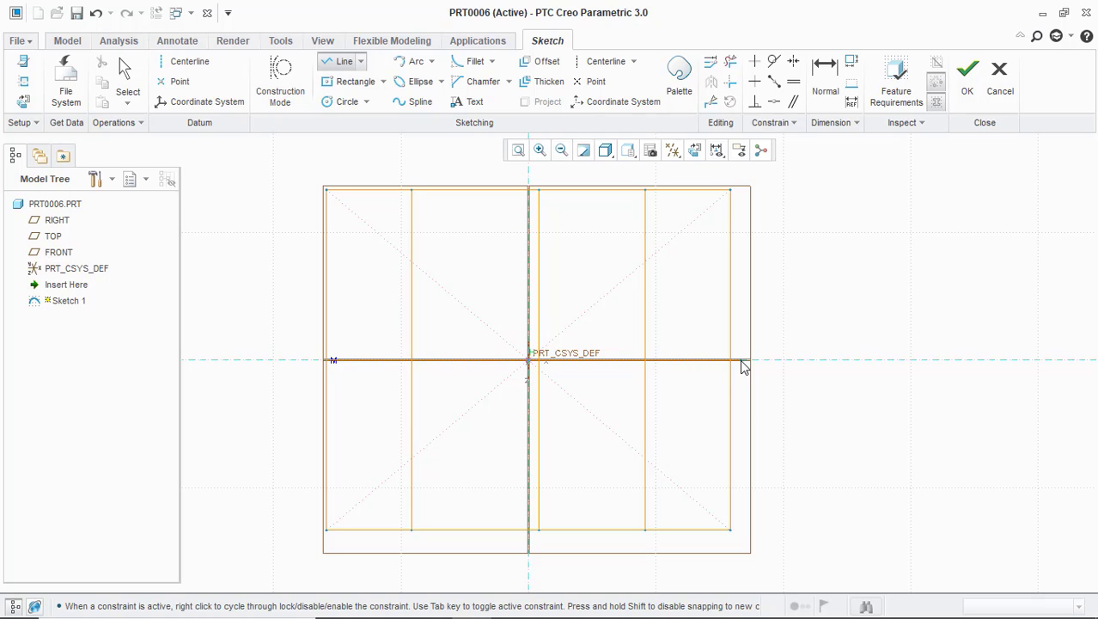
scroll(730, 361, up, 3)
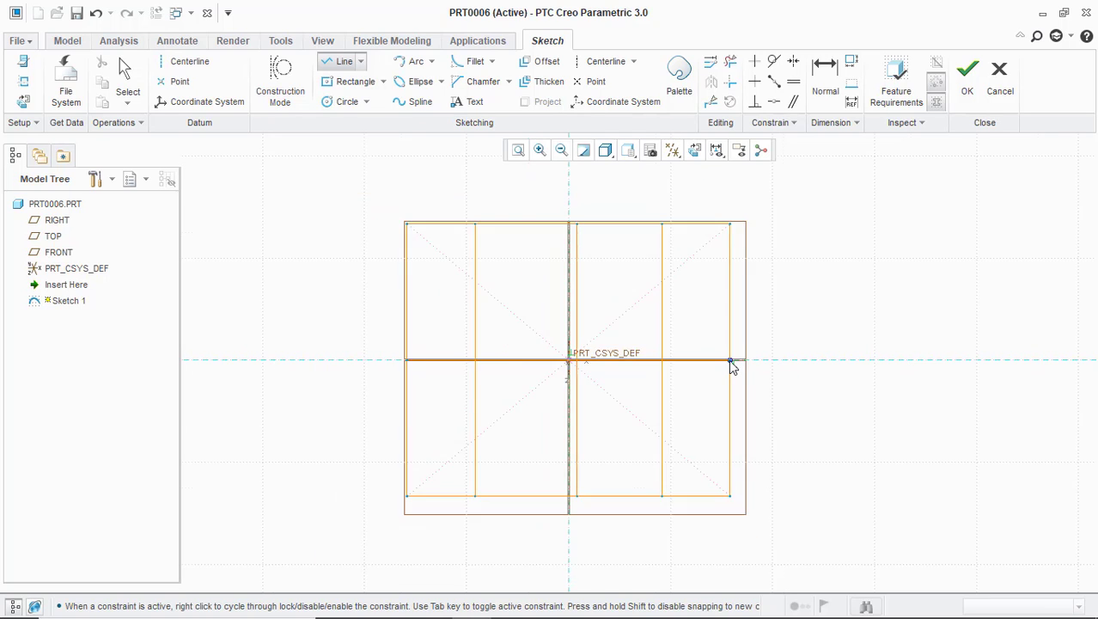
click(730, 361)
scroll(727, 367, down, 2)
middle_click(730, 326)
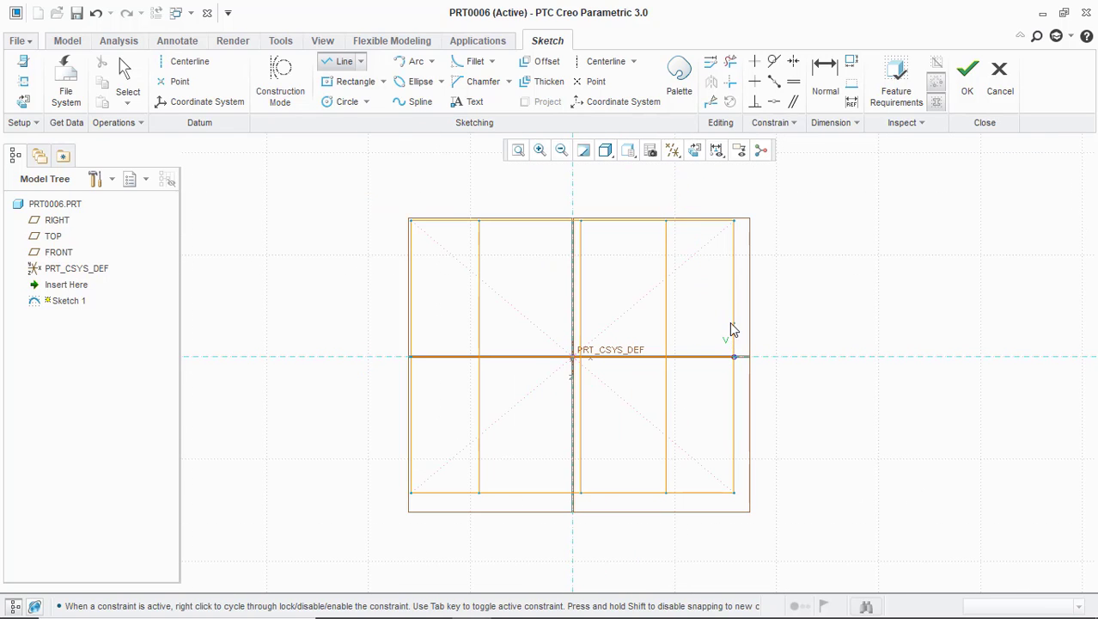
- Turn off the display of datum points, coordinate systems and datum planes
click(673, 151)
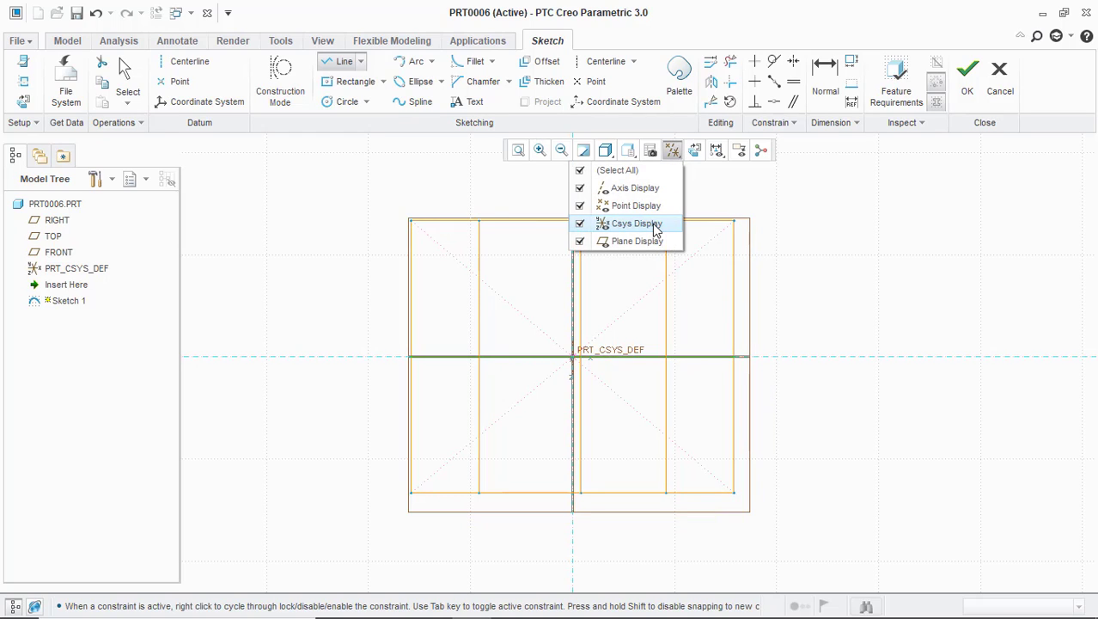
click(648, 206)
click(646, 226)
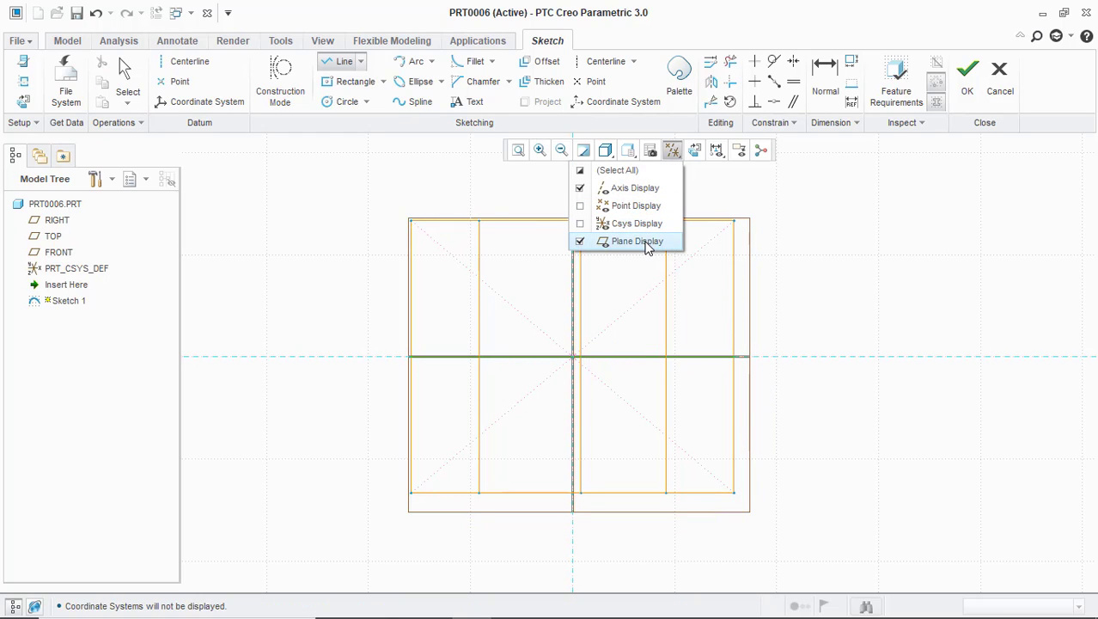
click(647, 242)
middle_click(822, 324)
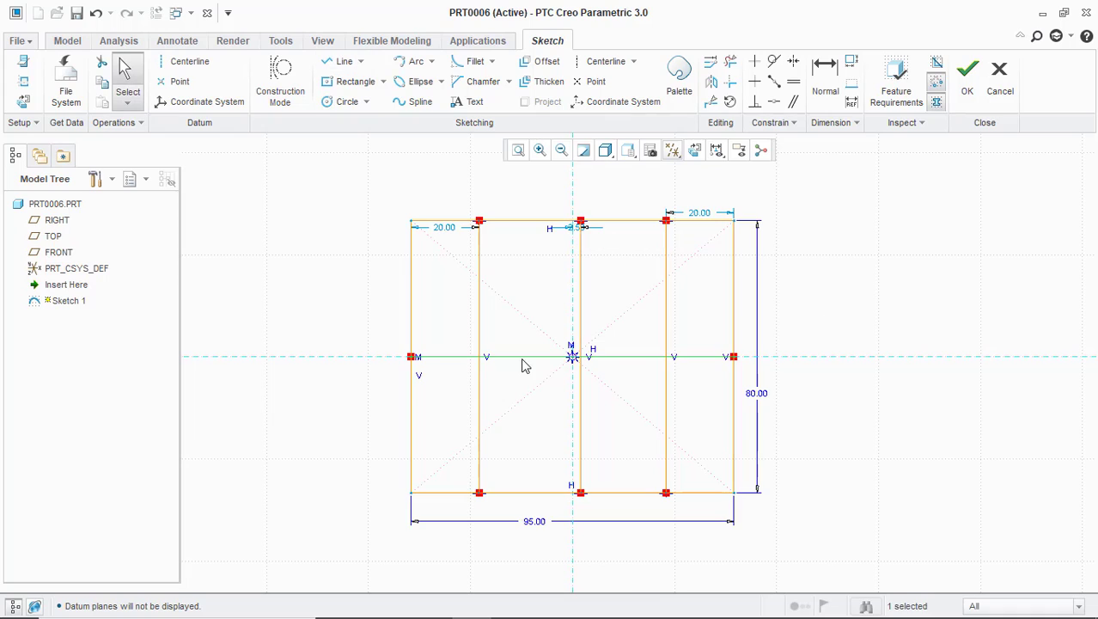
- Offset the horizontal midline upward to 15 mm below the rectangle's upper edge and again 20 mm upward, and finish the Offset command
click(546, 62)
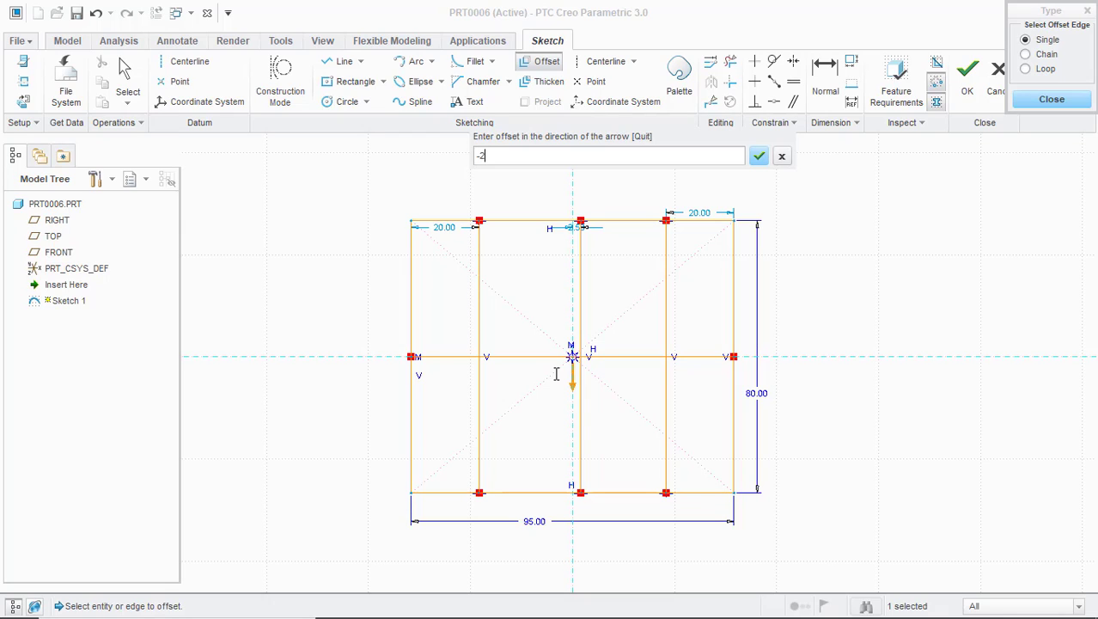
key(Return)
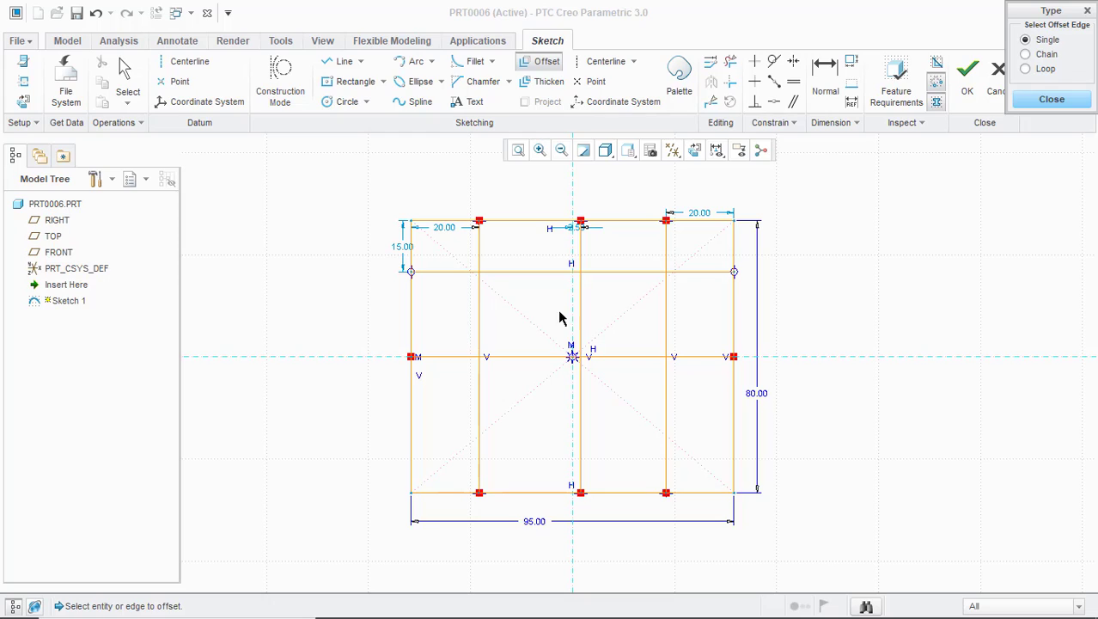
click(556, 356)
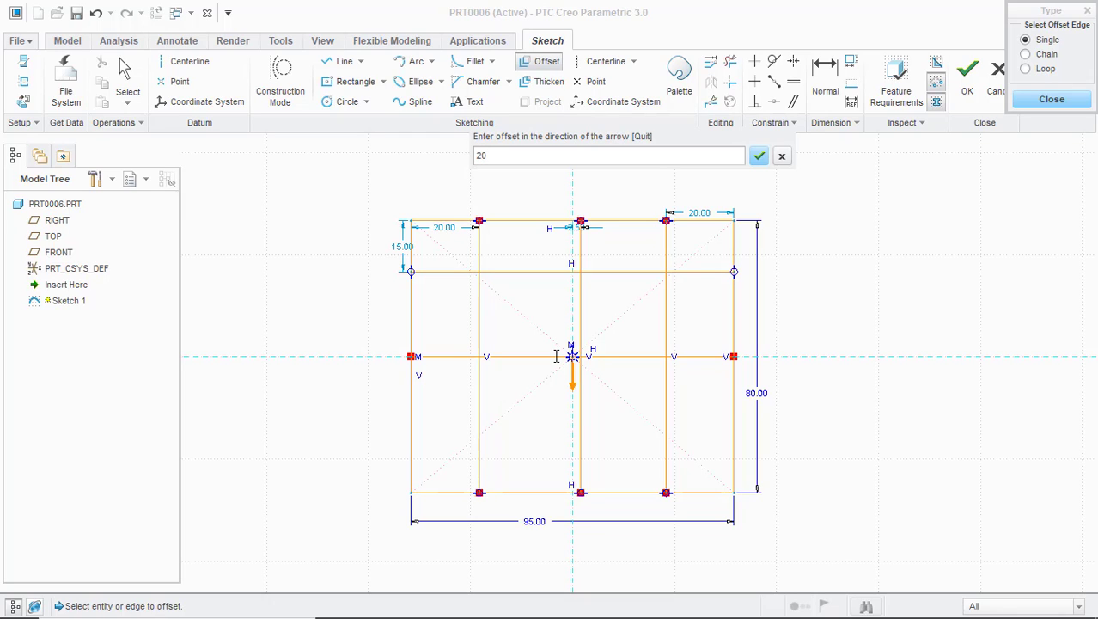
text(20)
key(Home)
text(-)
key(Return)
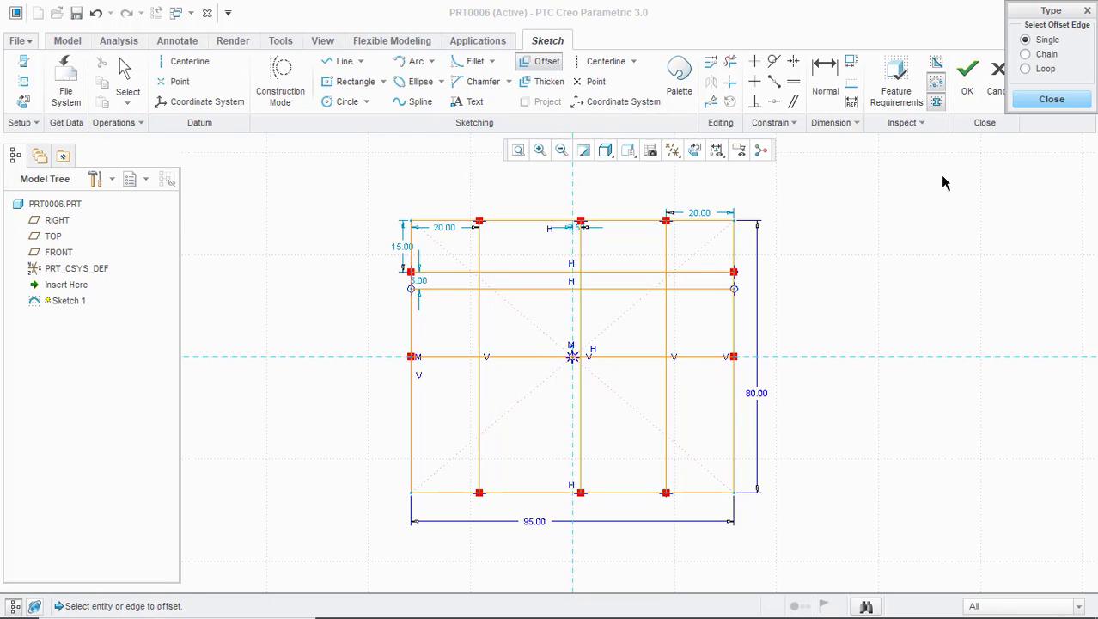
click(1056, 100)
- Turn off the sketch display of dimensions, constraints, grid and vertices
click(717, 152)
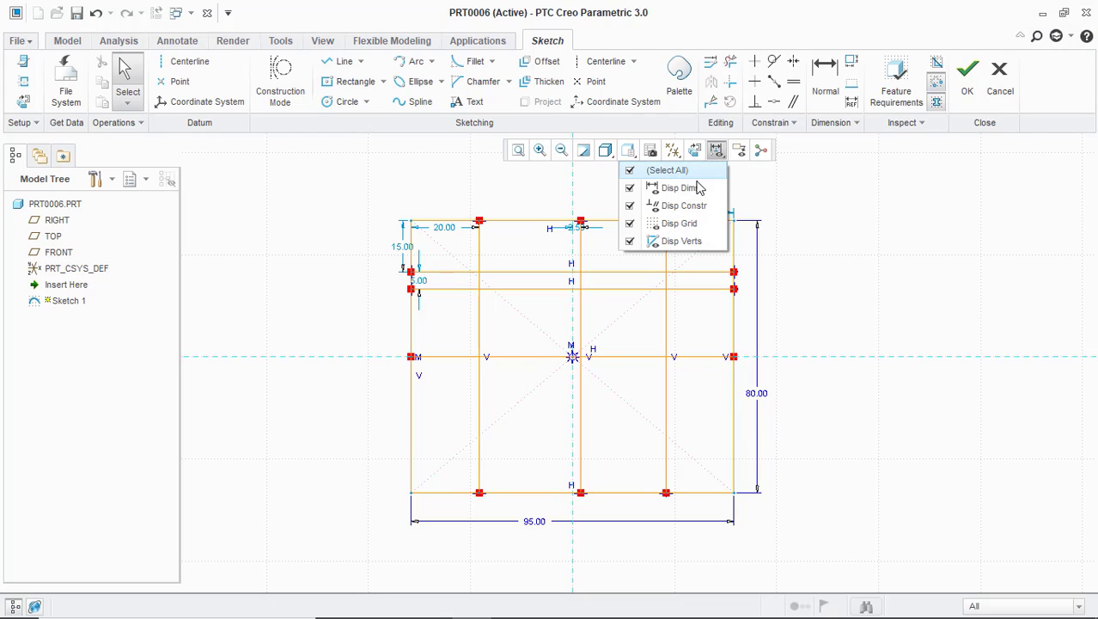
click(696, 171)
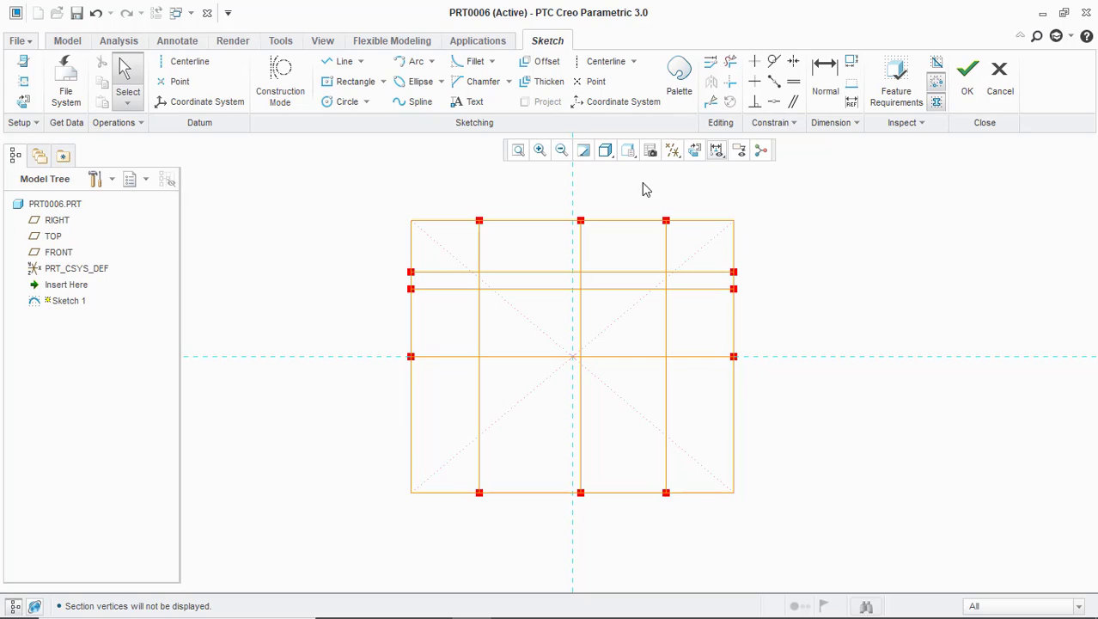
- Trim the vertical lines below the horizontal midline and most of the rectangle's lower edge, and end the trimming
click(729, 61)
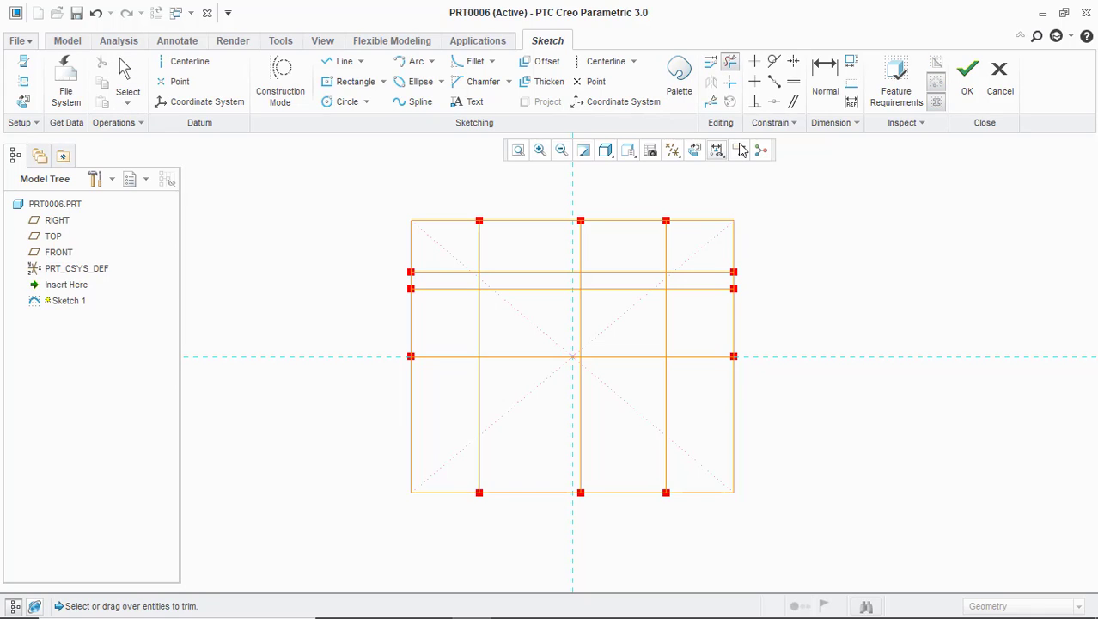
click(737, 400)
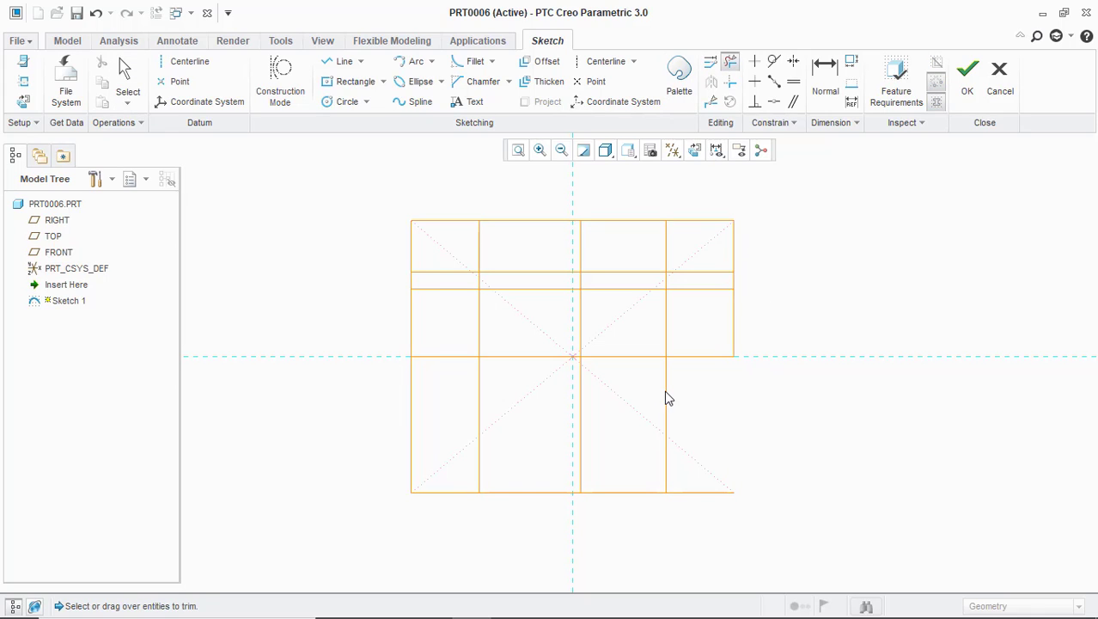
click(665, 393)
click(581, 397)
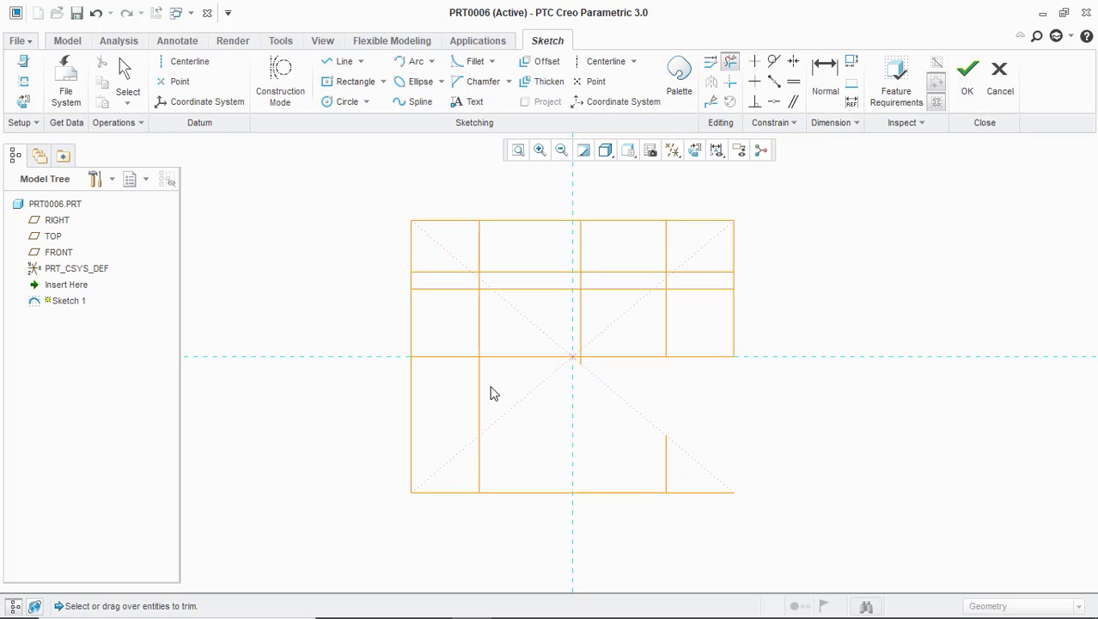
scroll(552, 372, down, 5)
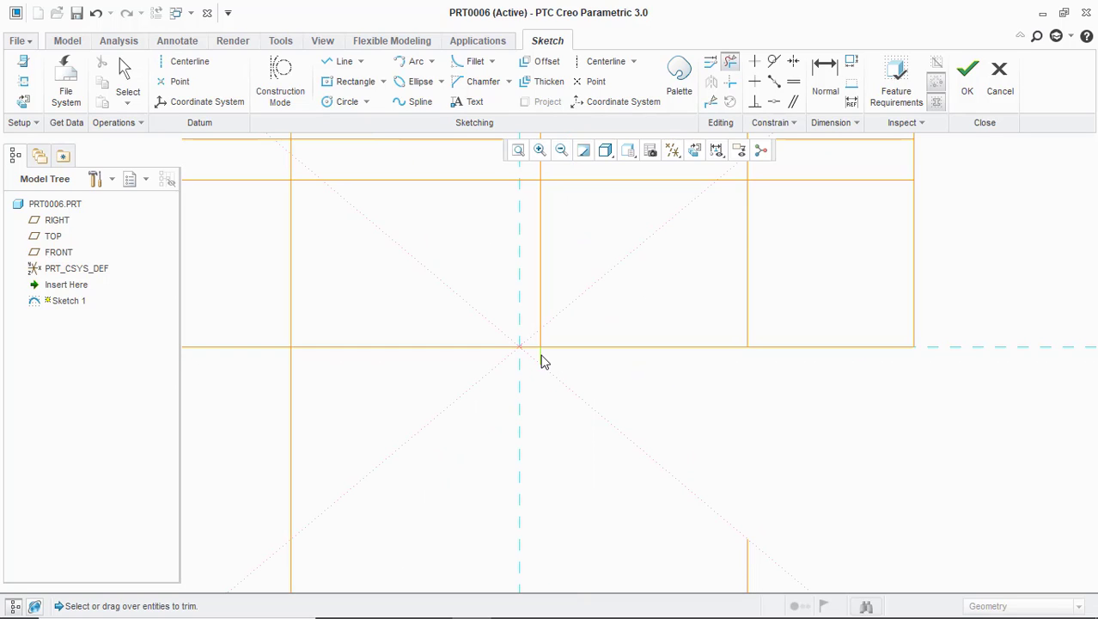
scroll(575, 392, up, 4)
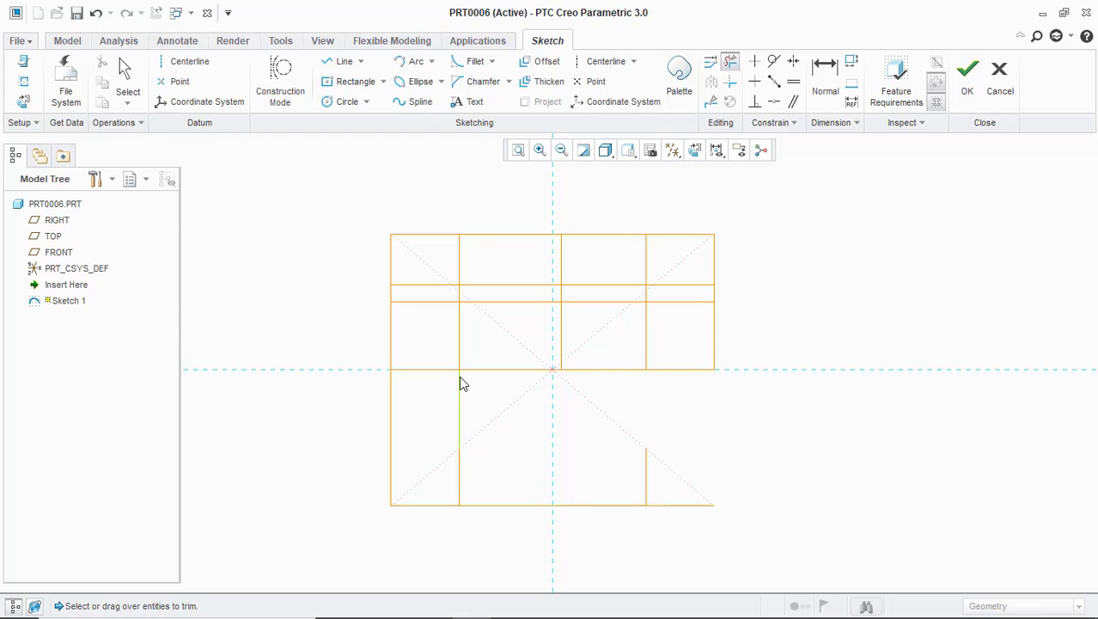
click(460, 404)
click(398, 397)
mouse_move(344, 427)
mouse_down()
mouse_move(473, 488)
mouse_move(660, 526)
mouse_up()
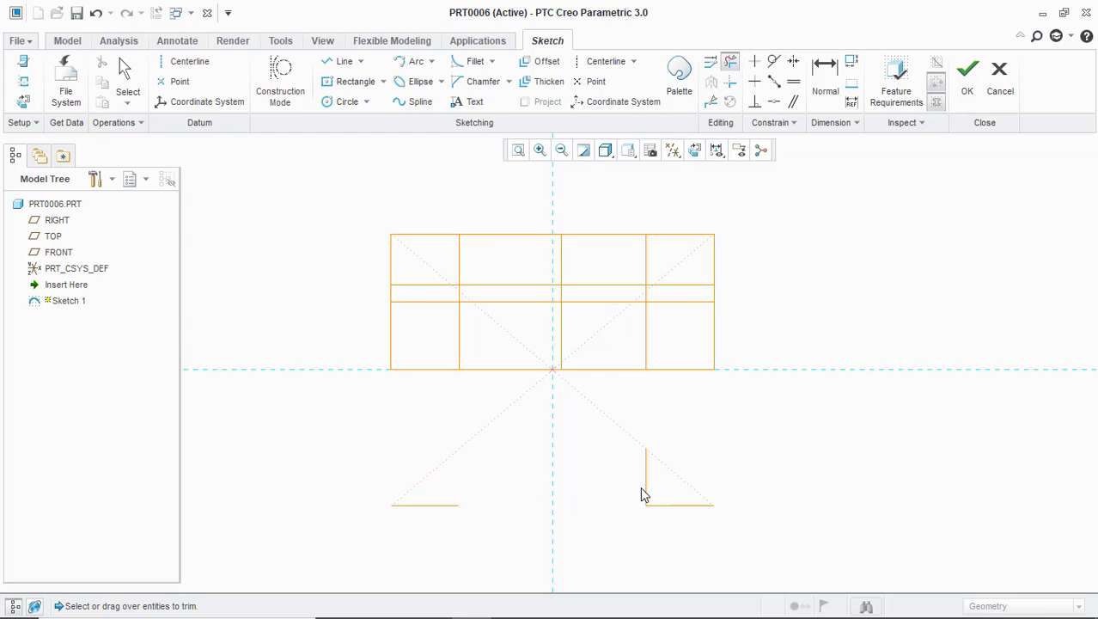
middle_click(619, 459)
- Delete the leftover line pieces below the horizontal midline
drag(601, 430, 741, 536)
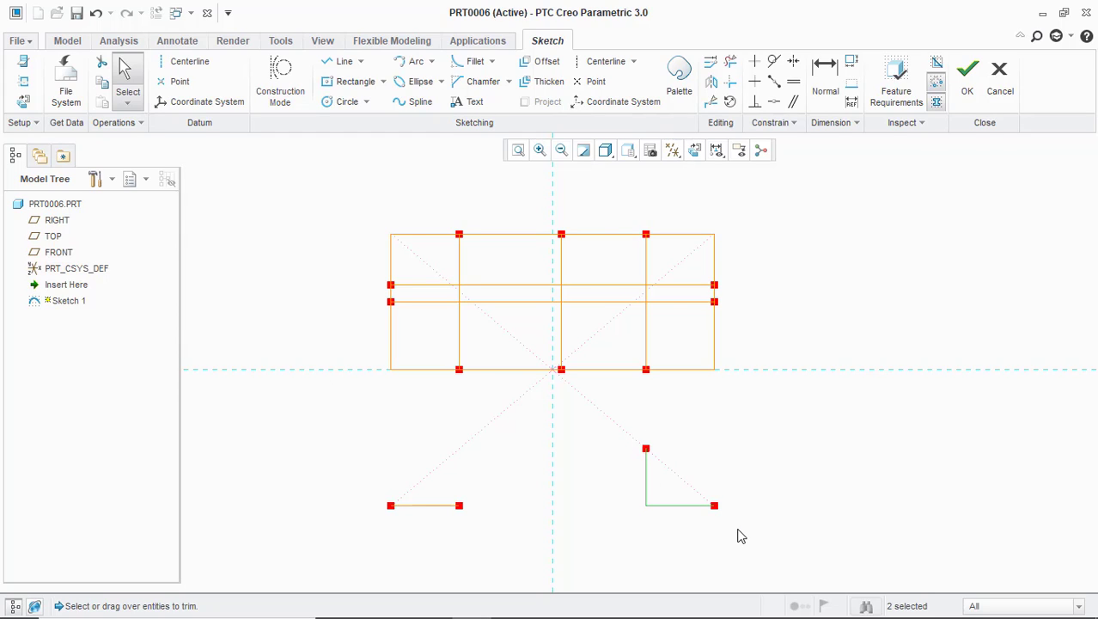
key(Delete)
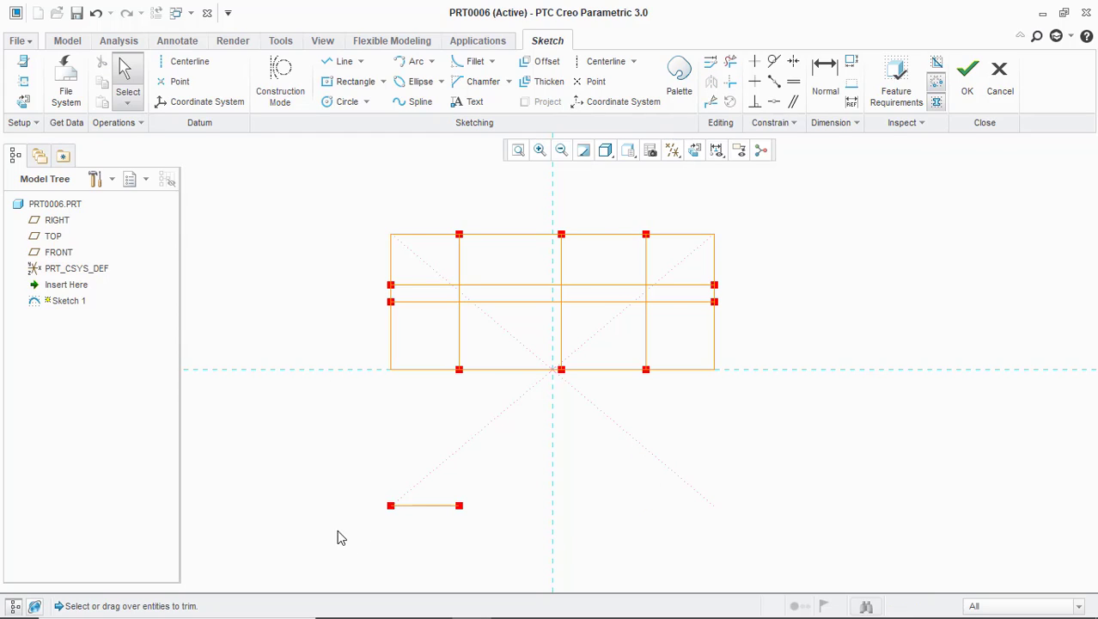
click(414, 506)
key(Delete)
- Trim the rectangle's upper-left corner above the upper offset line, and the lower offset line's piece beside the left edge
scroll(539, 192, up, 1)
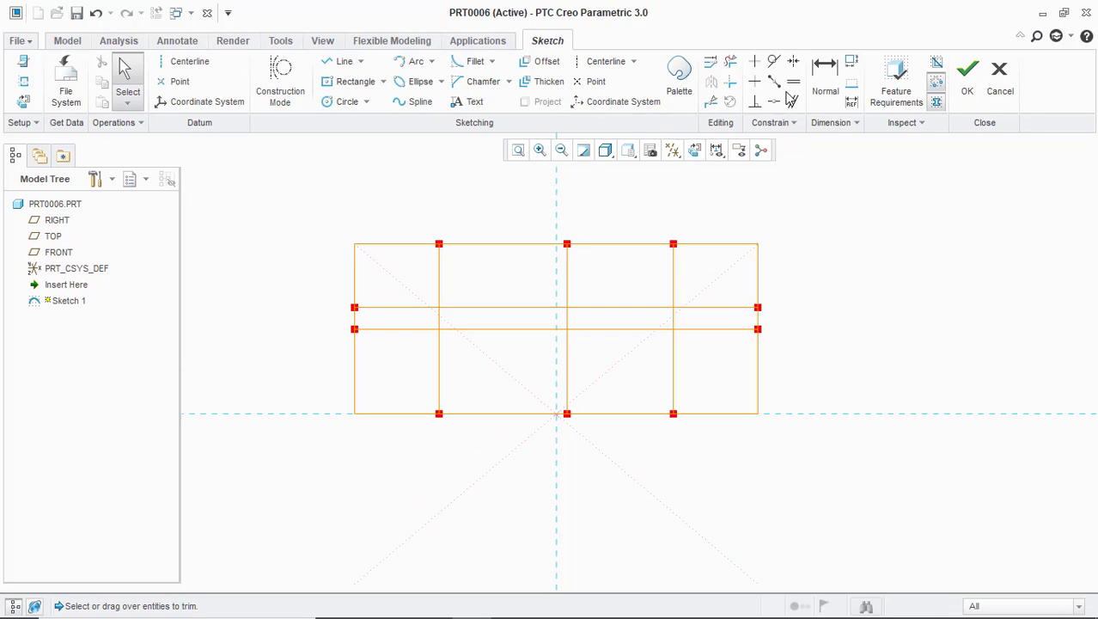
click(730, 62)
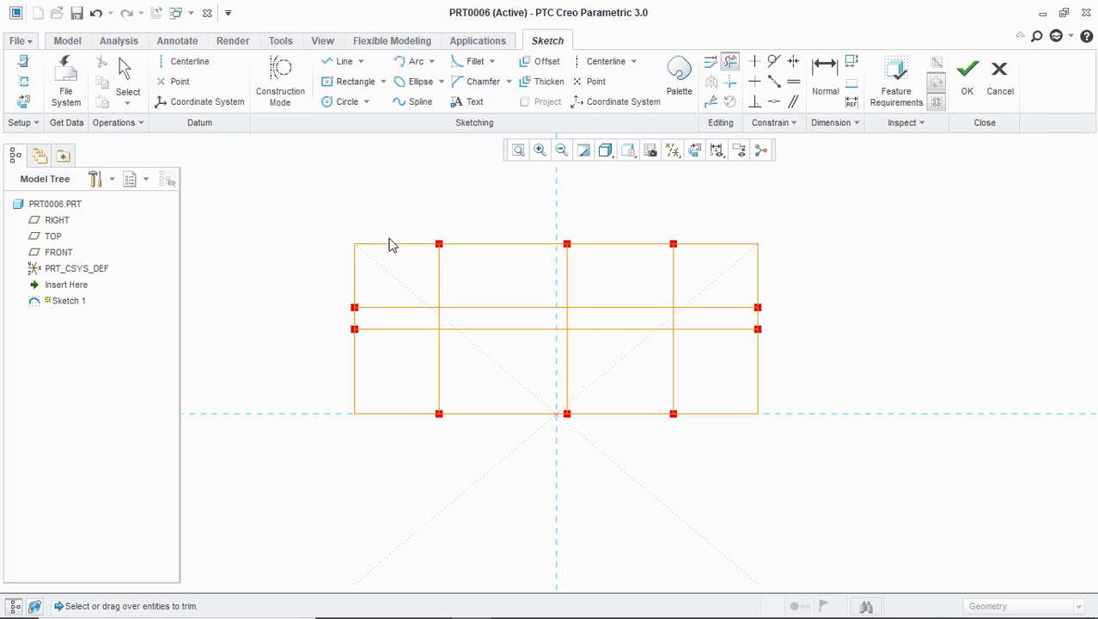
scroll(378, 288, up, 2)
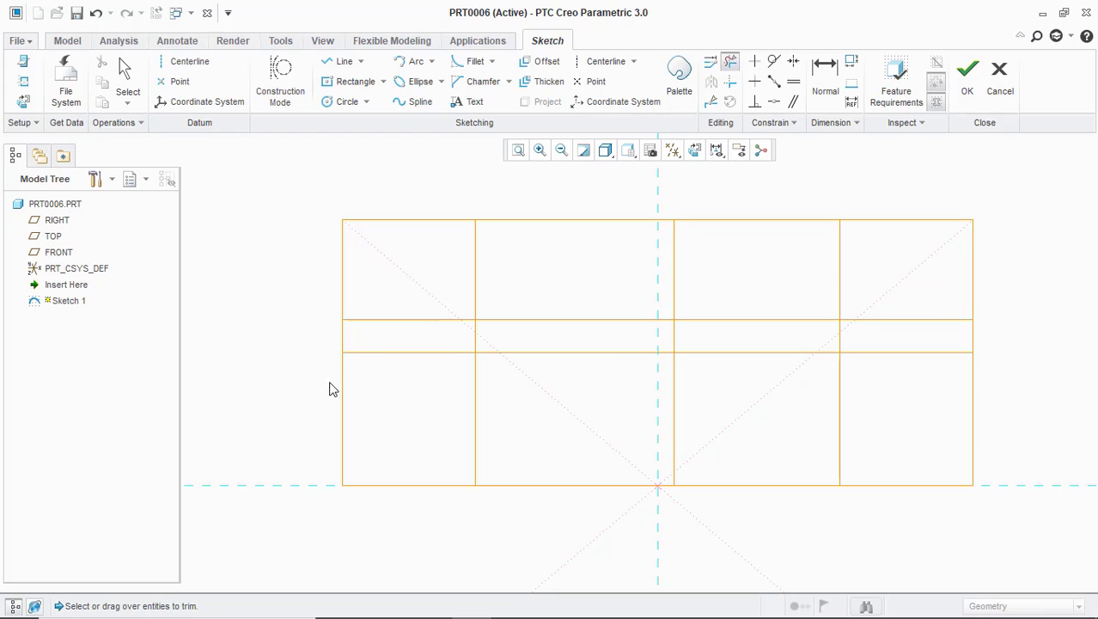
click(376, 353)
click(344, 284)
click(380, 230)
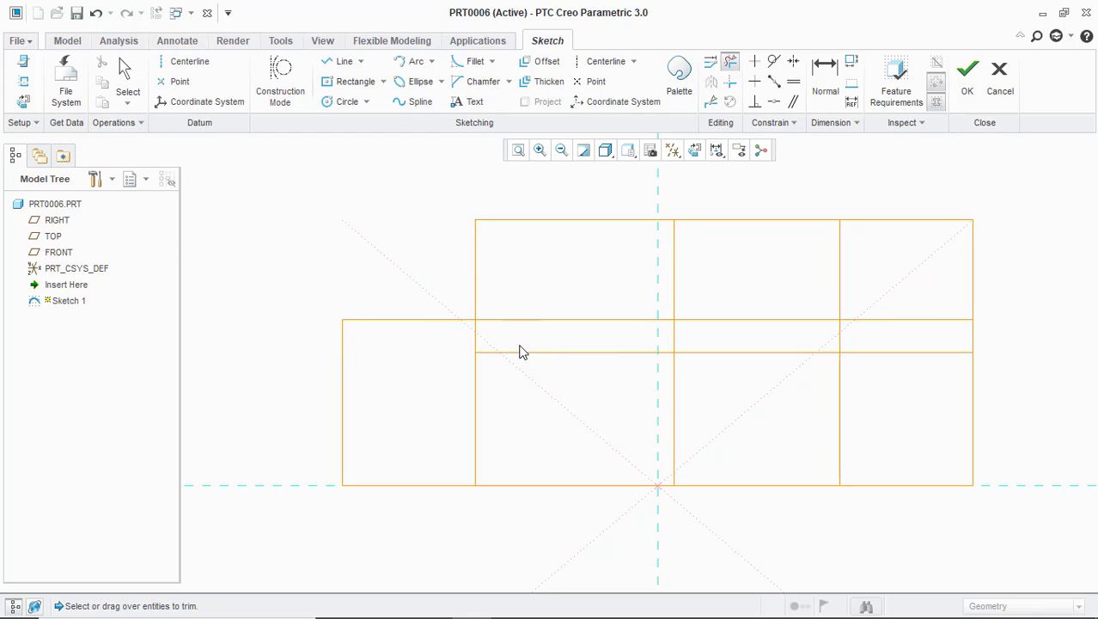
- Trim the left vertical line below the upper offset line, and both horizontal offset lines between the left and middle verticals
click(474, 404)
click(475, 340)
click(498, 351)
click(516, 351)
scroll(665, 346, down, 2)
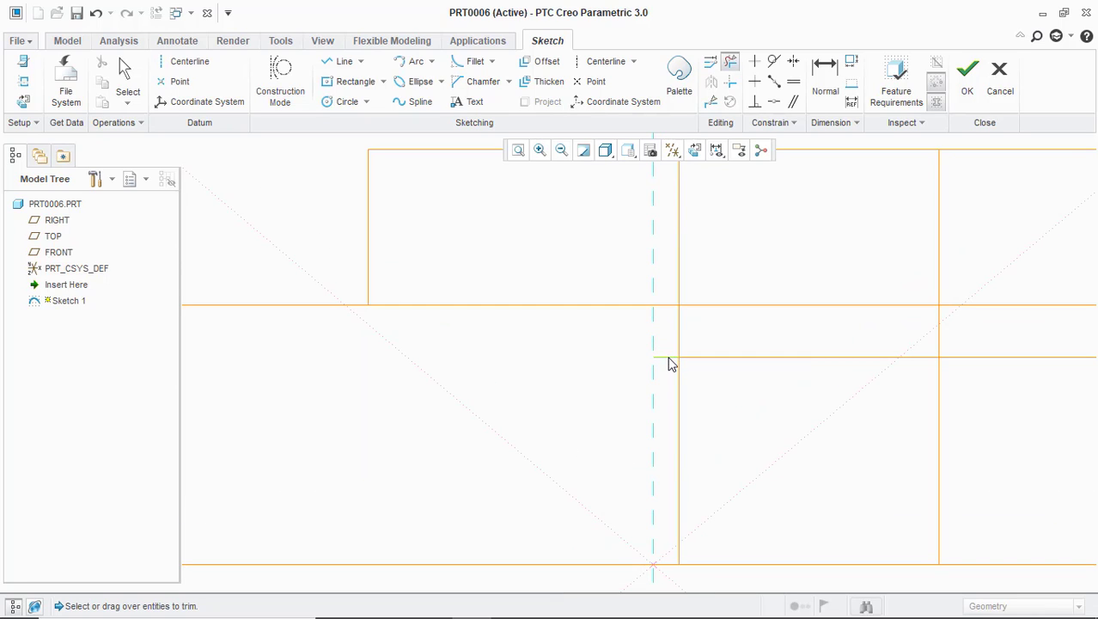
click(667, 352)
scroll(540, 325, up, 2)
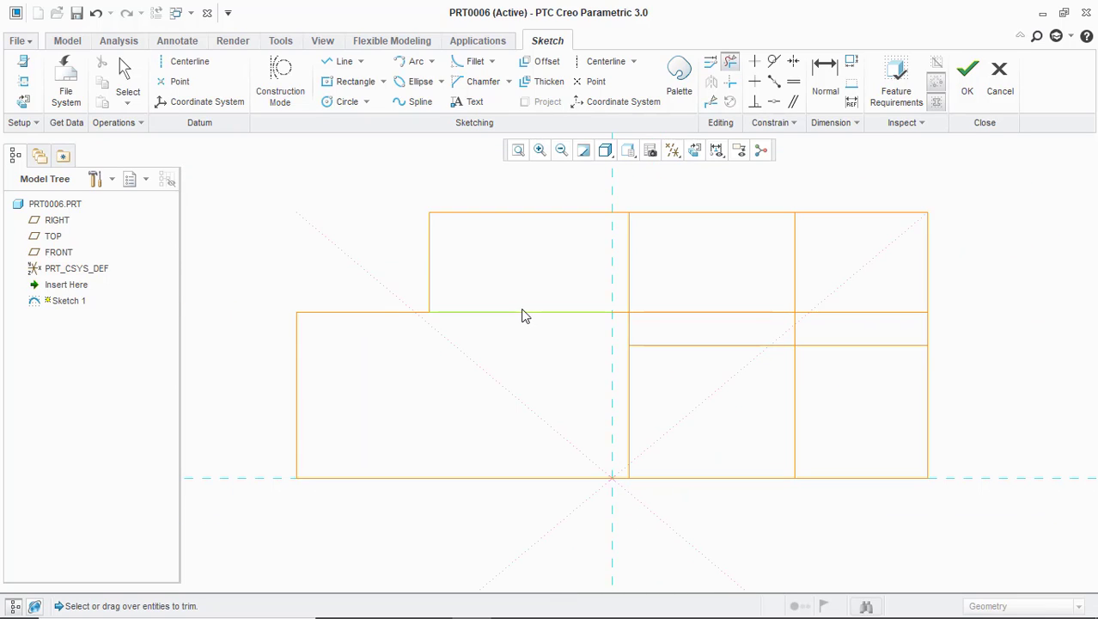
click(576, 312)
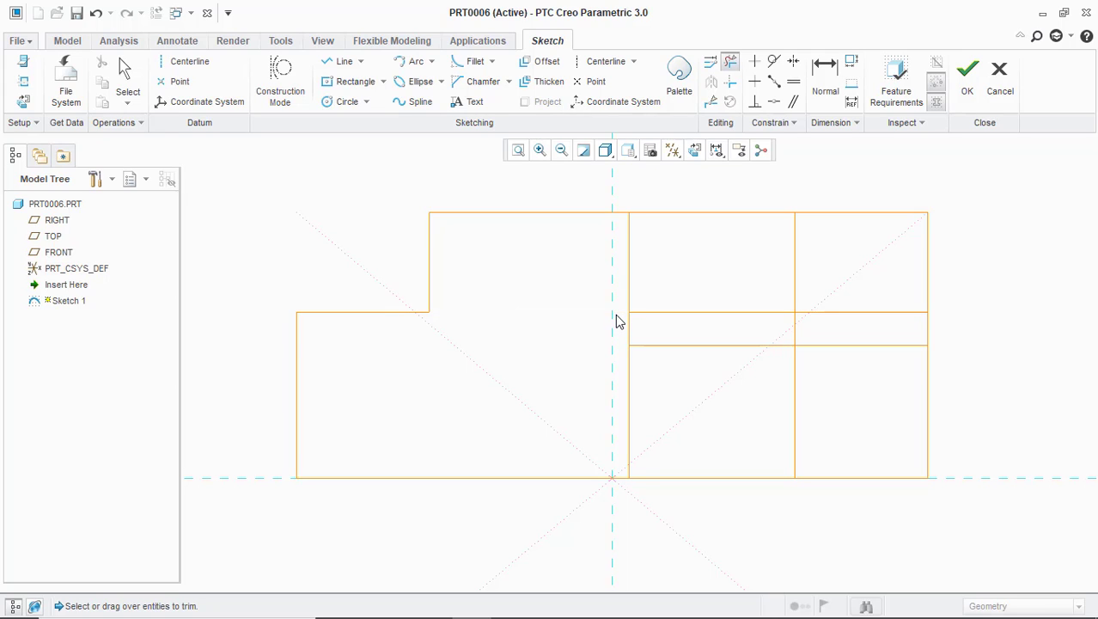
- Trim the middle vertical below the lower offset line, and all lines above that offset line on the profile's right side
click(628, 390)
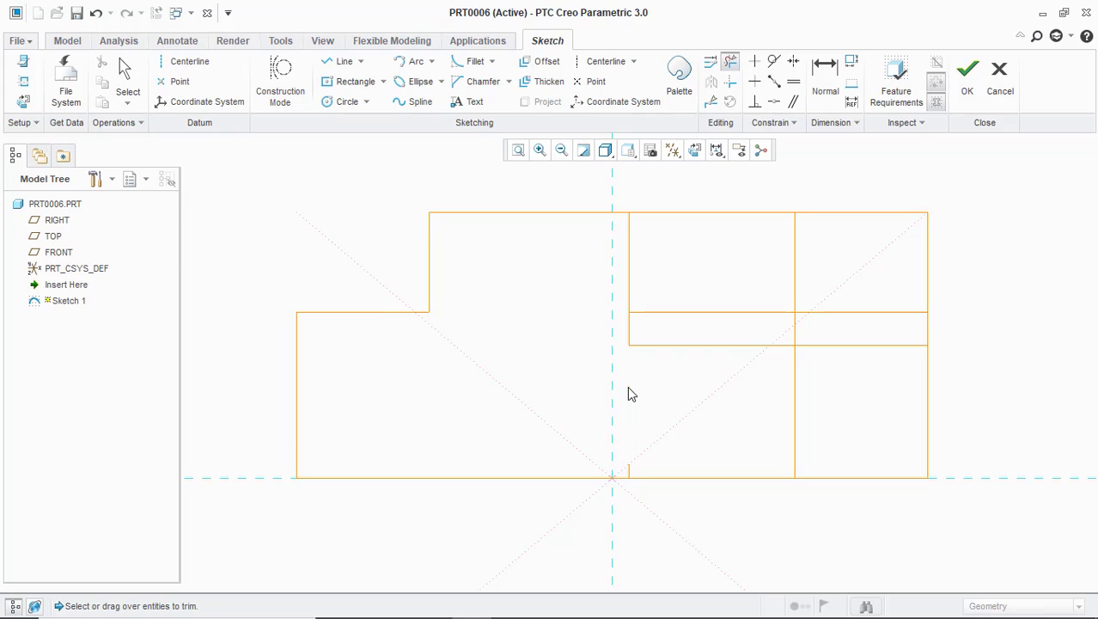
click(630, 470)
click(673, 219)
click(835, 219)
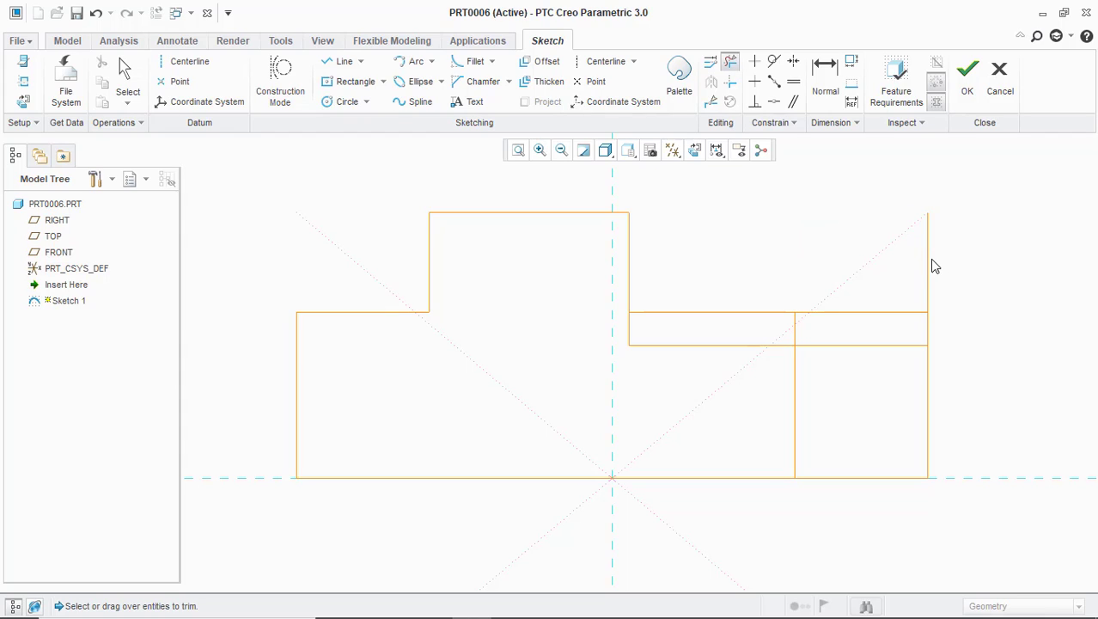
click(930, 264)
click(672, 312)
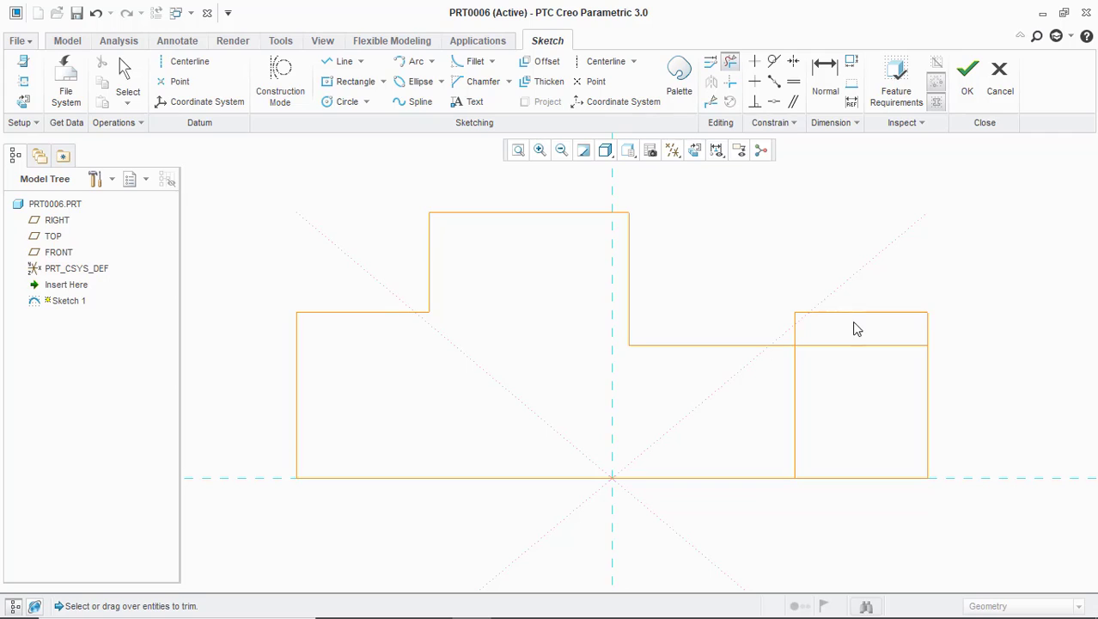
click(853, 325)
click(796, 317)
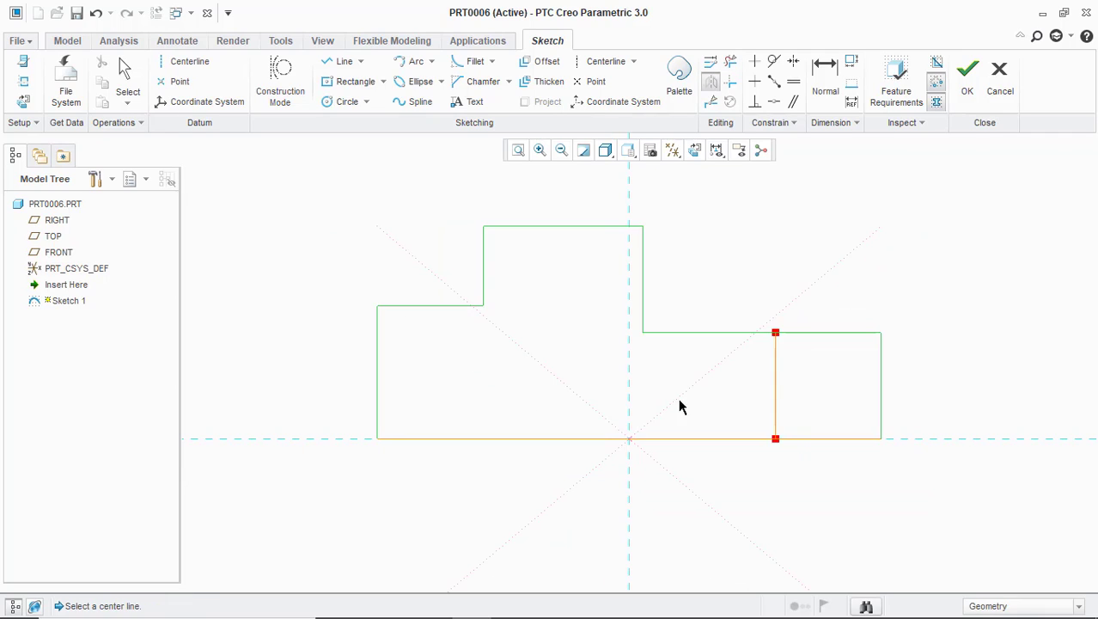
- Leave the Mirror command and draw a horizontal centerline through the origin along the half profile's lower edge
key(Escape)
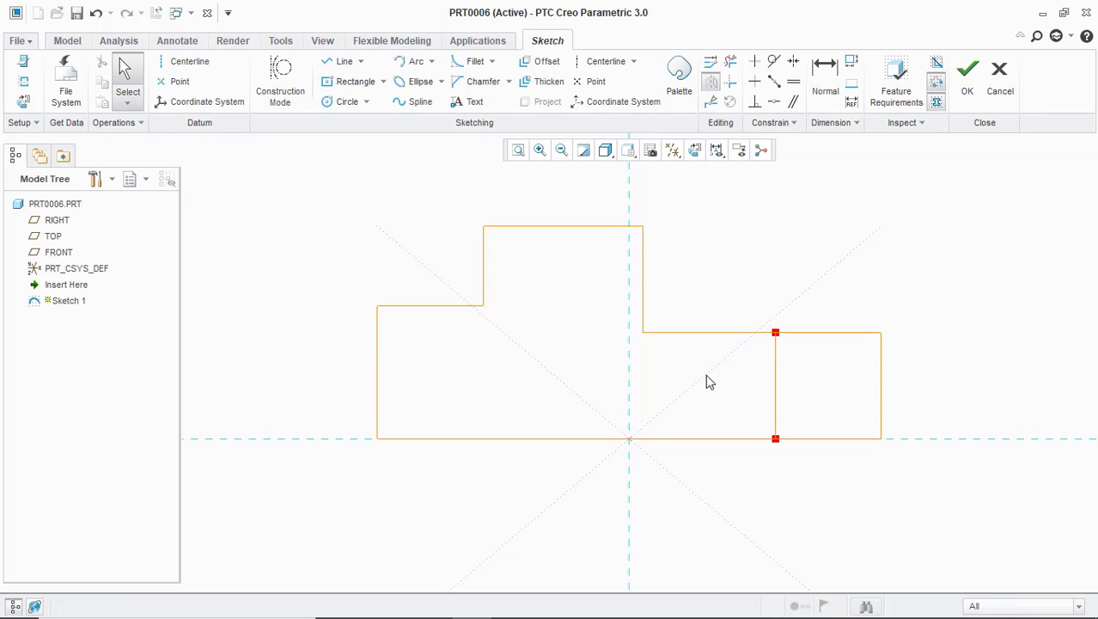
click(606, 62)
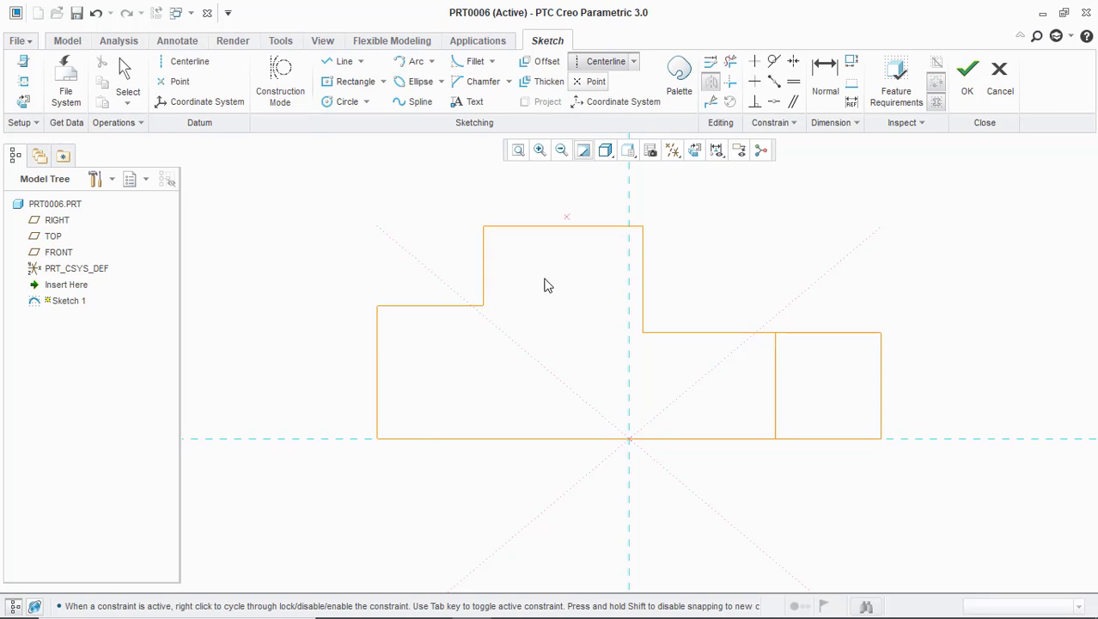
click(590, 438)
middle_click(639, 356)
- Mirror the stepped outline, including its left and right edges, about the horizontal centerline
mouse_move(285, 166)
mouse_down()
mouse_move(395, 245)
mouse_move(995, 420)
mouse_up()
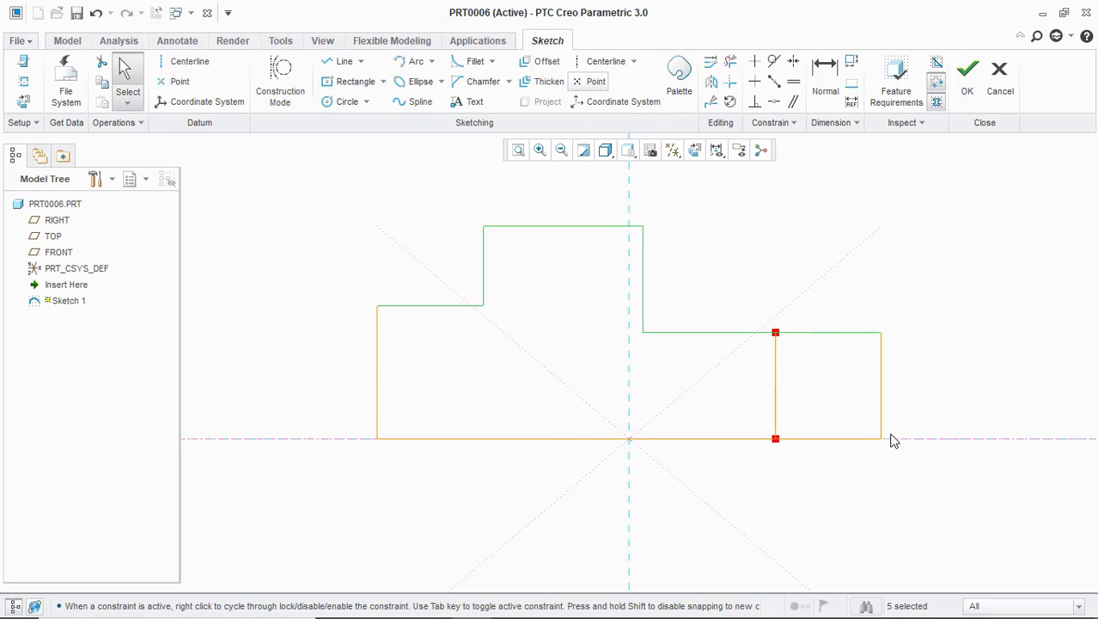
ctrl+click(881, 387)
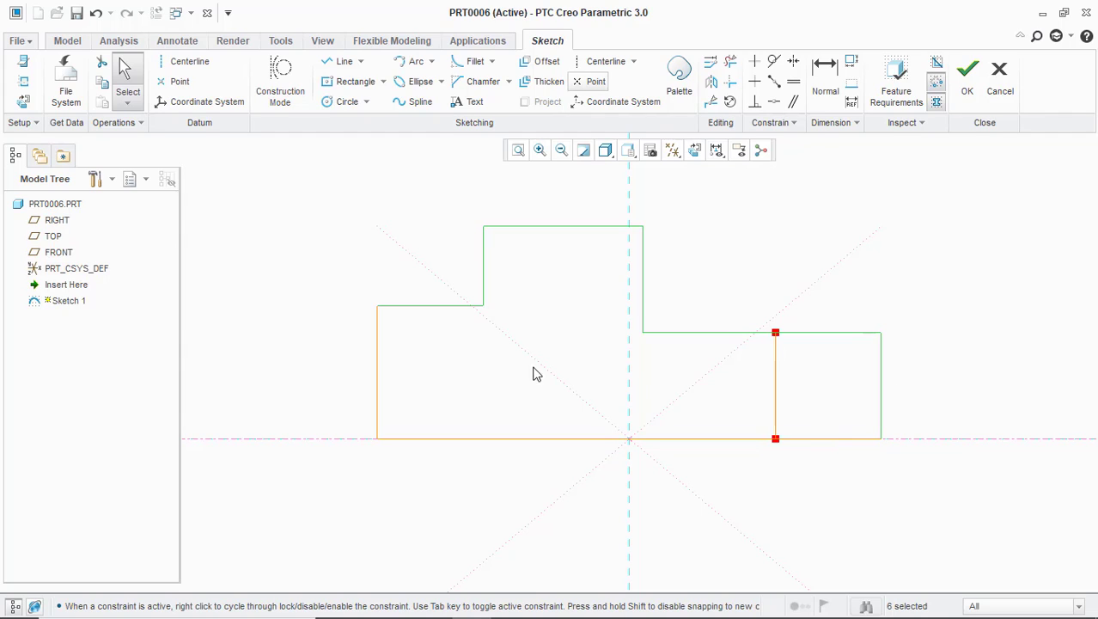
ctrl+click(379, 351)
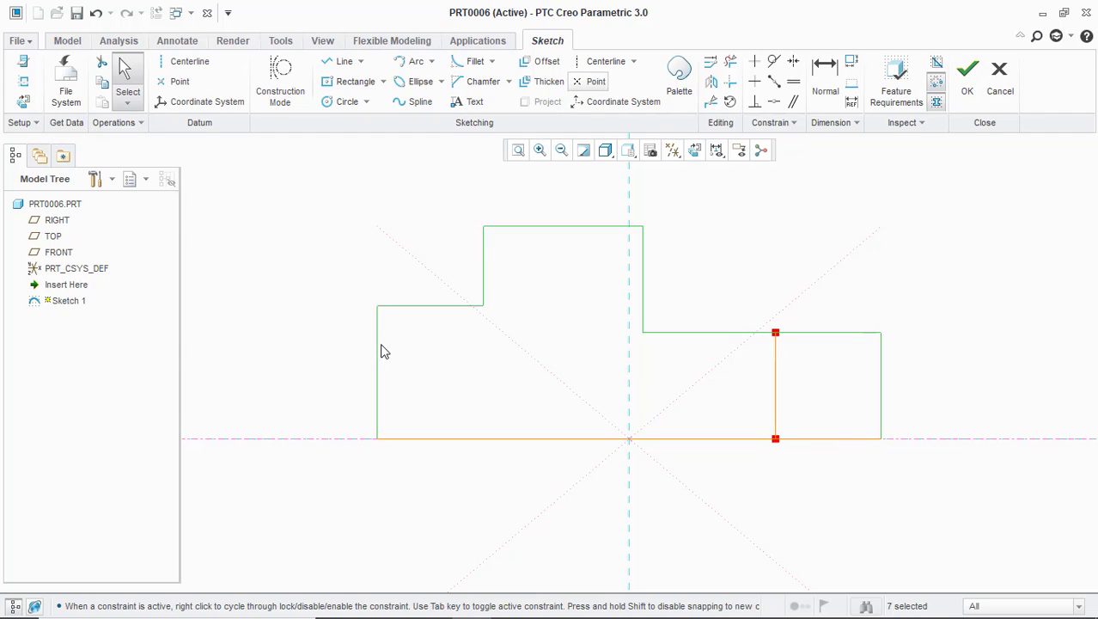
click(712, 86)
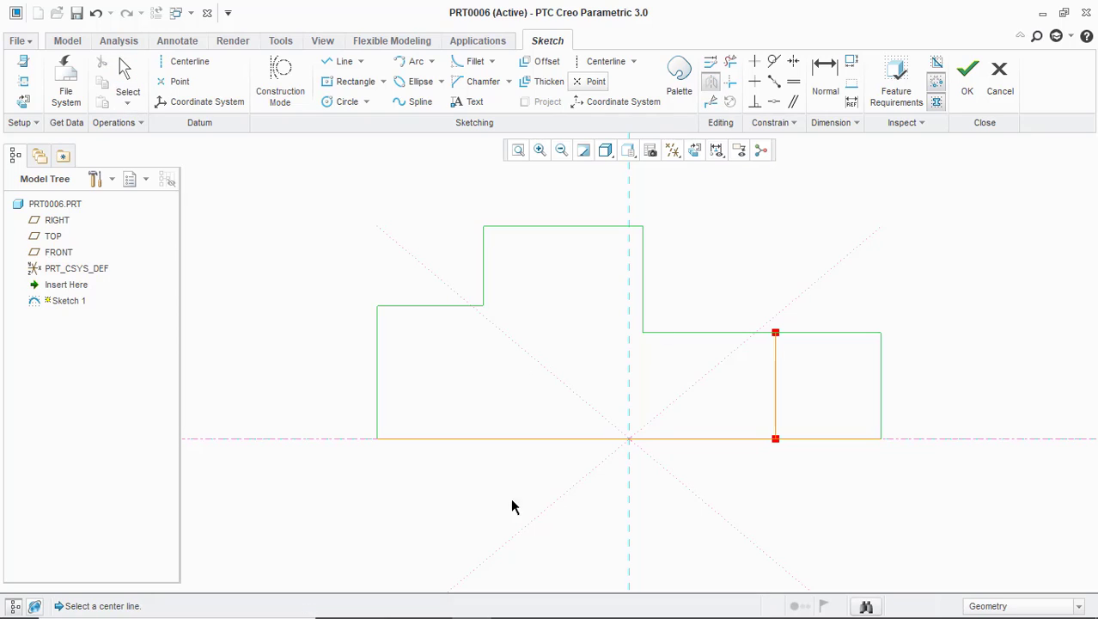
click(700, 439)
scroll(710, 363, down, 2)
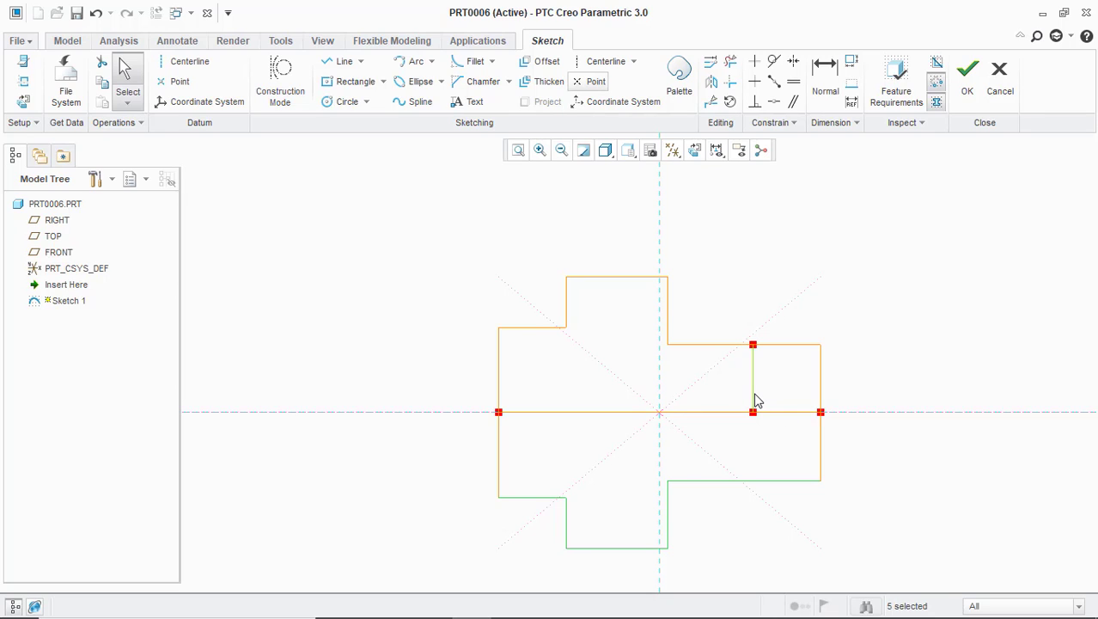
scroll(882, 307, down, 1)
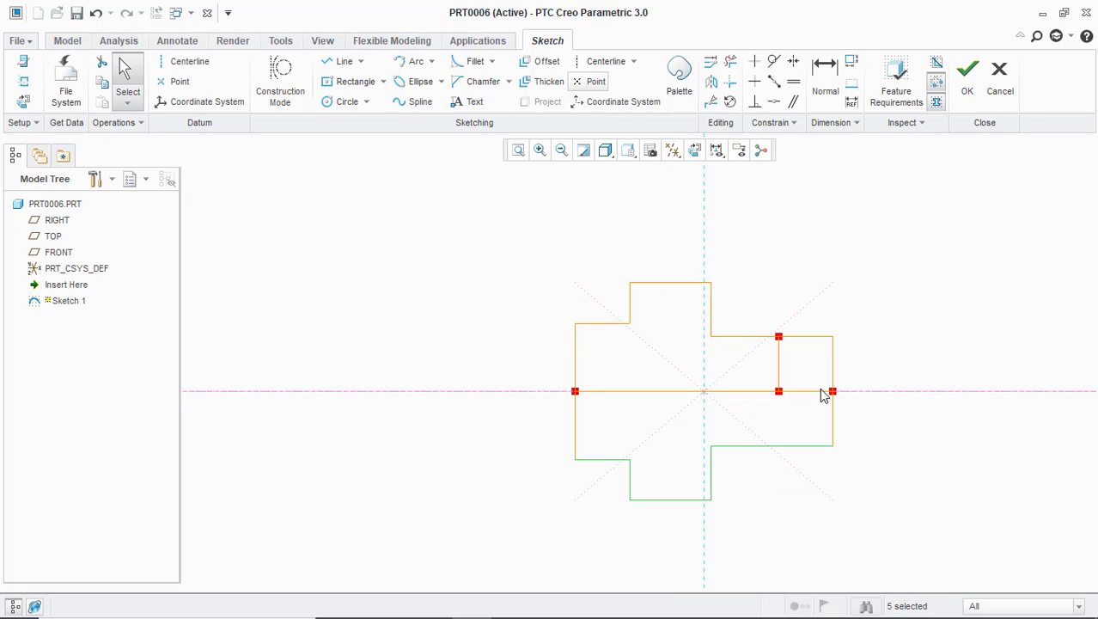
- Check the Ex 5 reference drawing for the bracket's rounded end, holes and chamfers
click(434, 602)
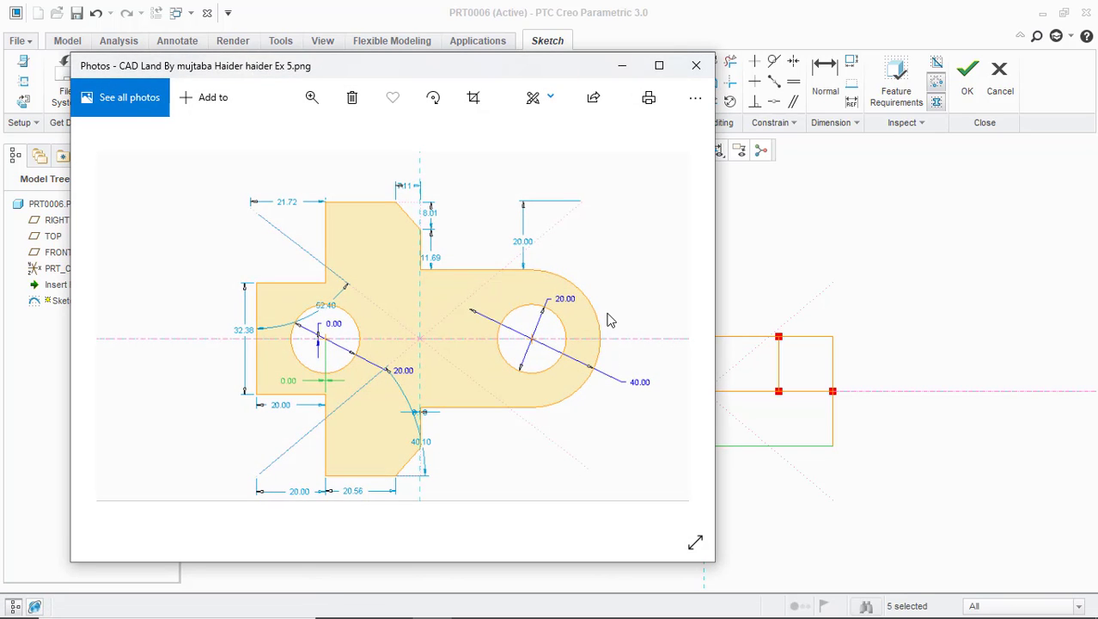
click(620, 69)
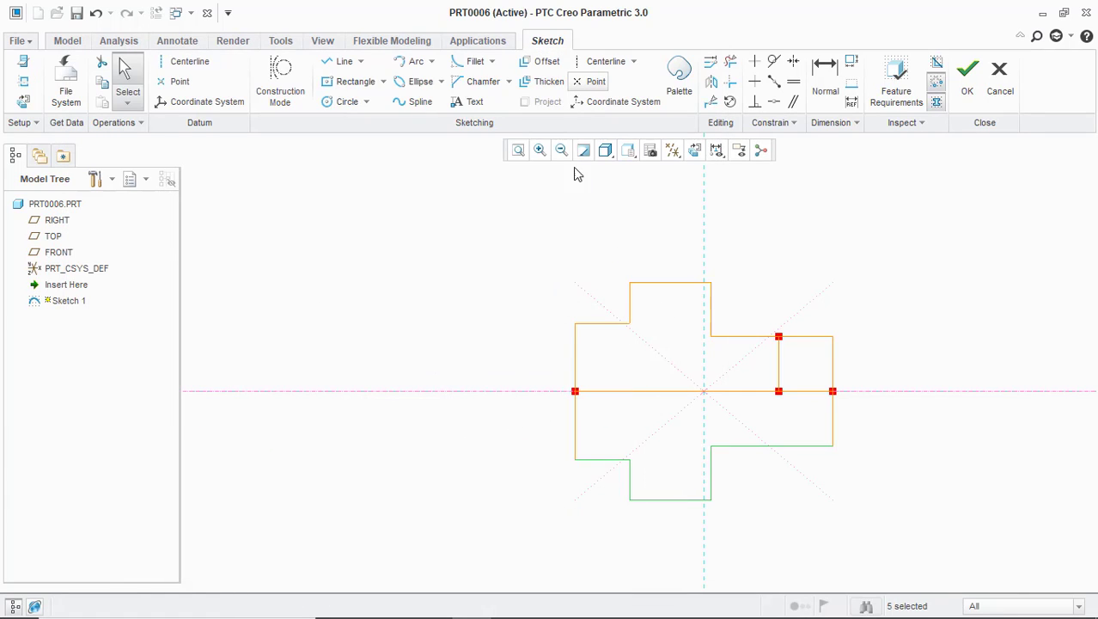
- Sketch two equal circles about 17.78 mm in diameter on the horizontal centerline, the second centered on the short vertical line's lower end
click(347, 103)
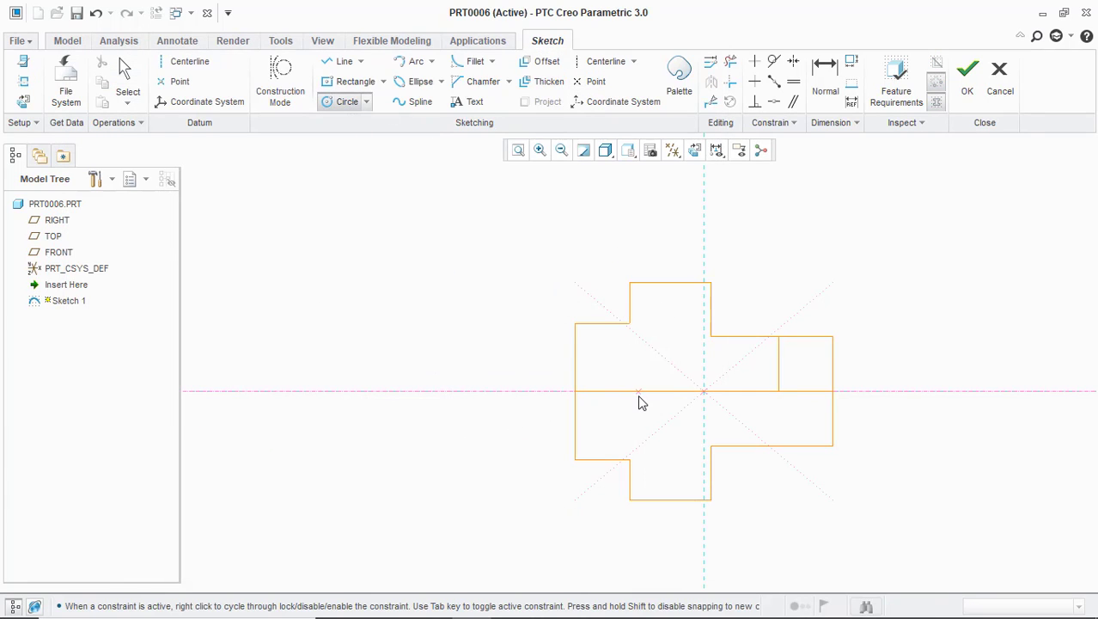
click(631, 421)
click(779, 395)
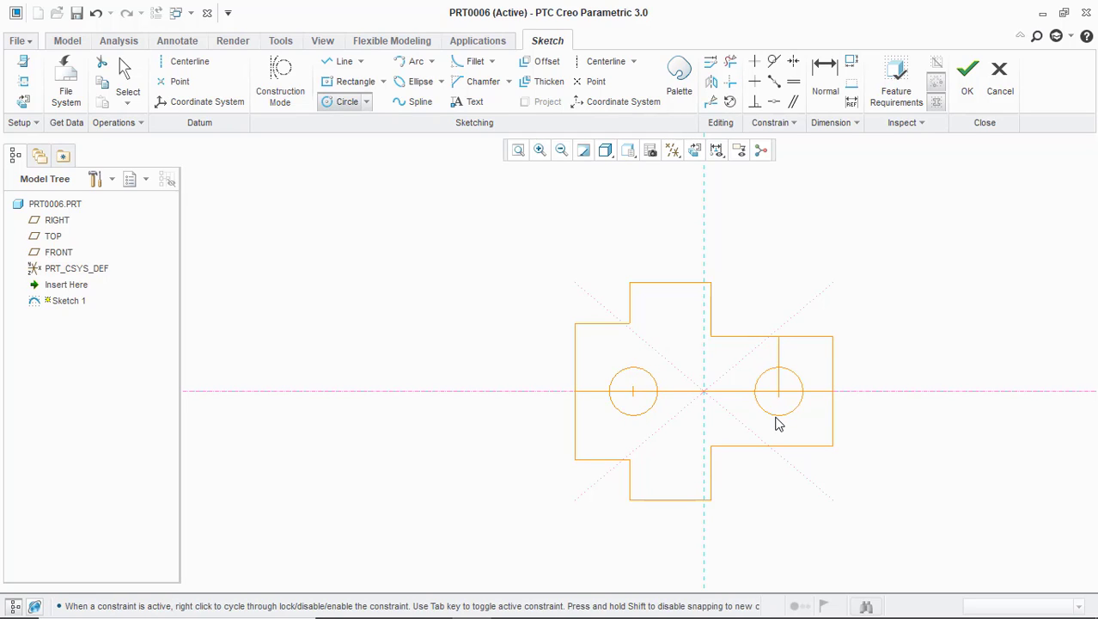
click(776, 423)
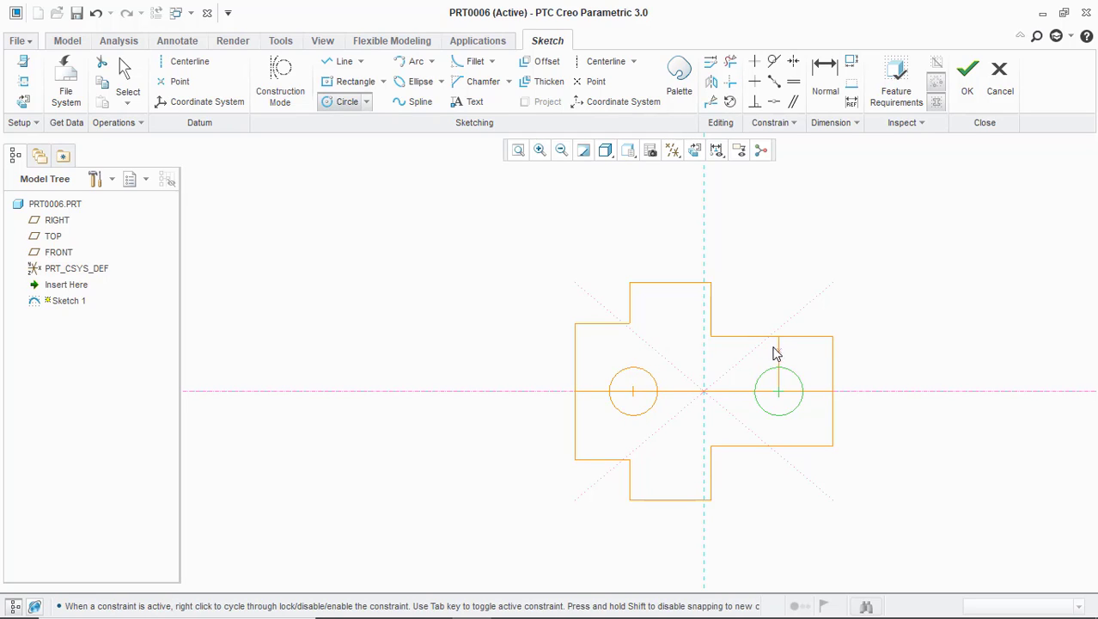
- Sketch a larger circle about 39.84 mm in diameter concentric with the right circle, tangent to the profile's right edge
click(780, 397)
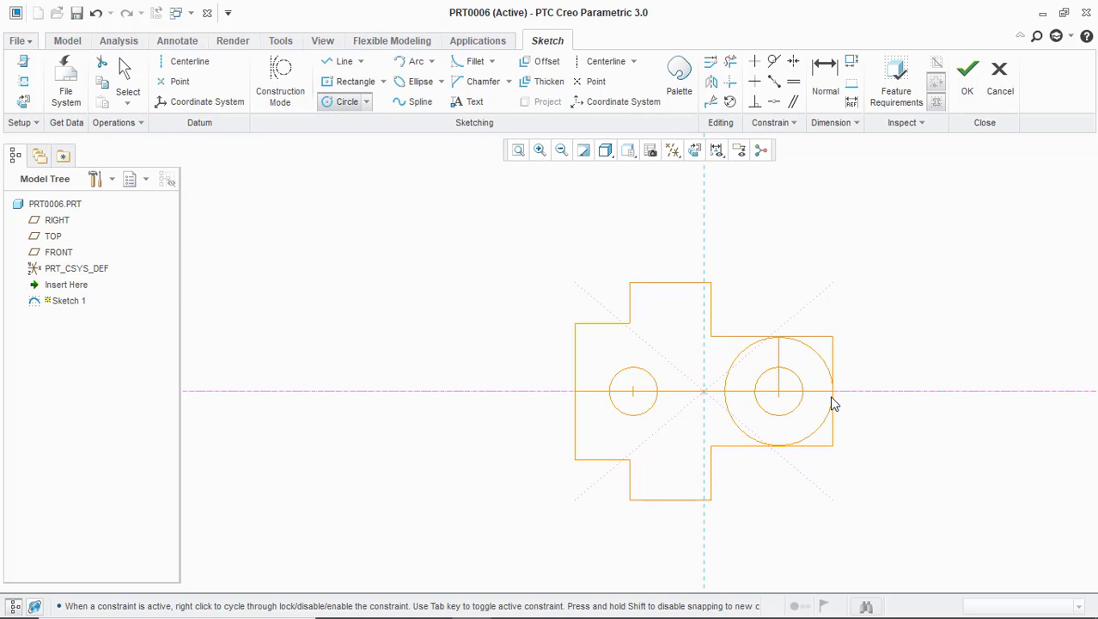
click(828, 397)
middle_click(816, 397)
- Delete the short vertical line above the right circle's center
scroll(799, 365, up, 1)
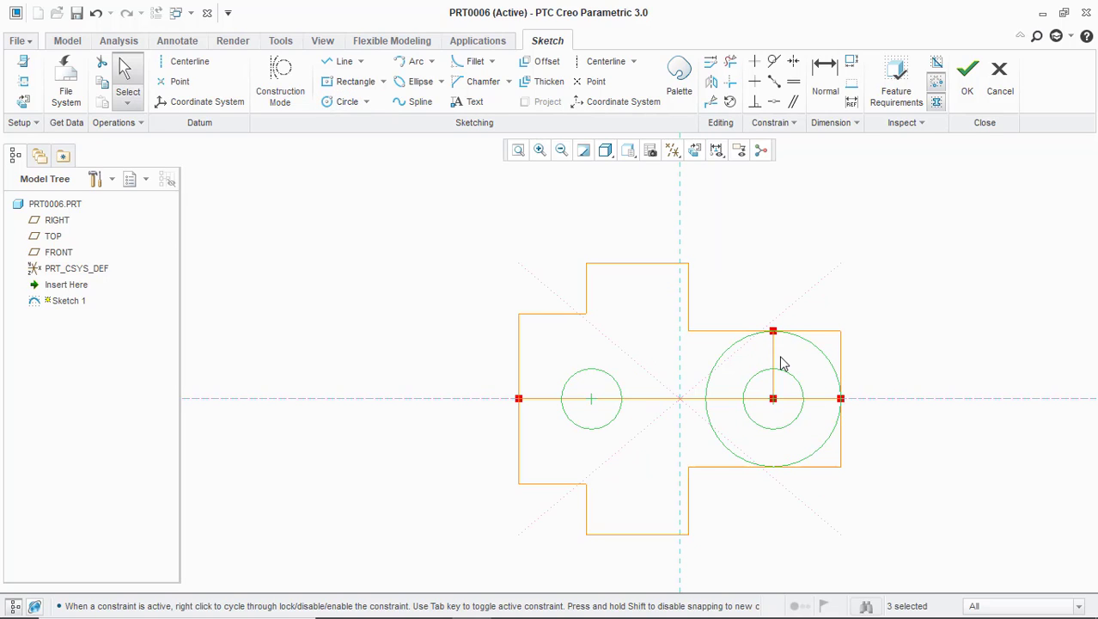
click(775, 356)
key(Delete)
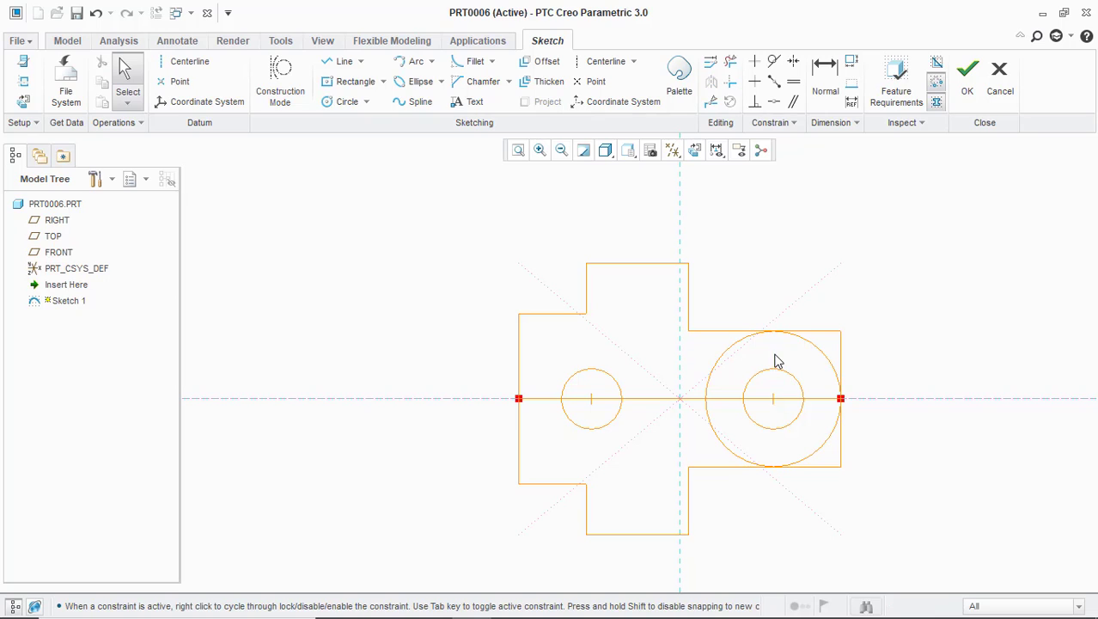
scroll(773, 412, up, 2)
scroll(772, 406, down, 2)
- Turn on the point, coordinate system and plane displays, and show all sketch dimensions, constraints, grid and vertices
click(672, 151)
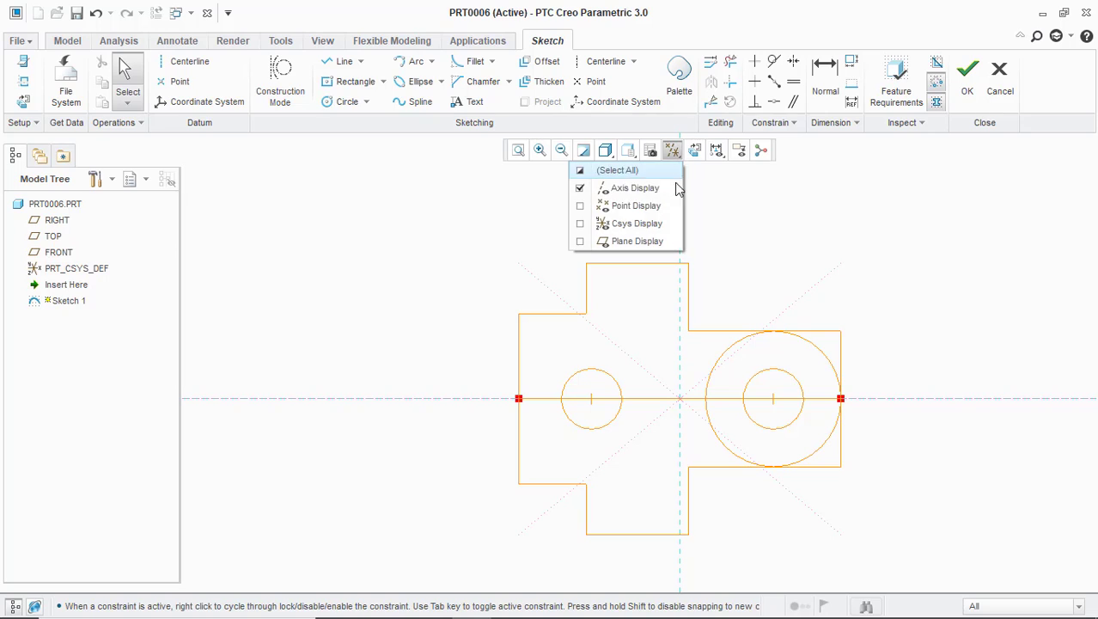
click(636, 206)
click(635, 224)
click(635, 241)
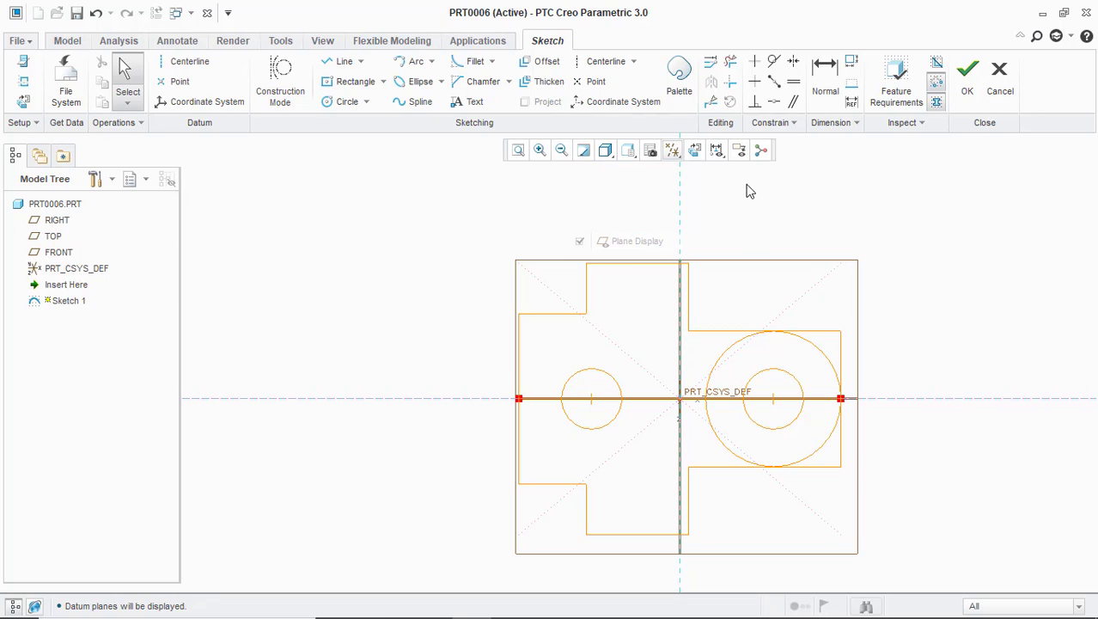
click(715, 150)
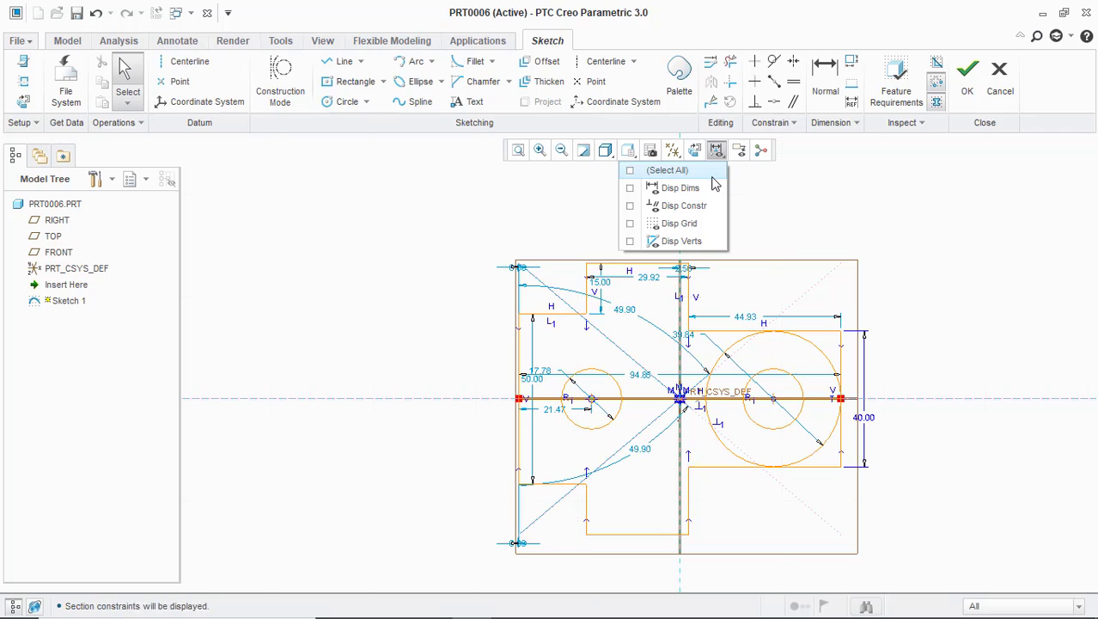
click(763, 232)
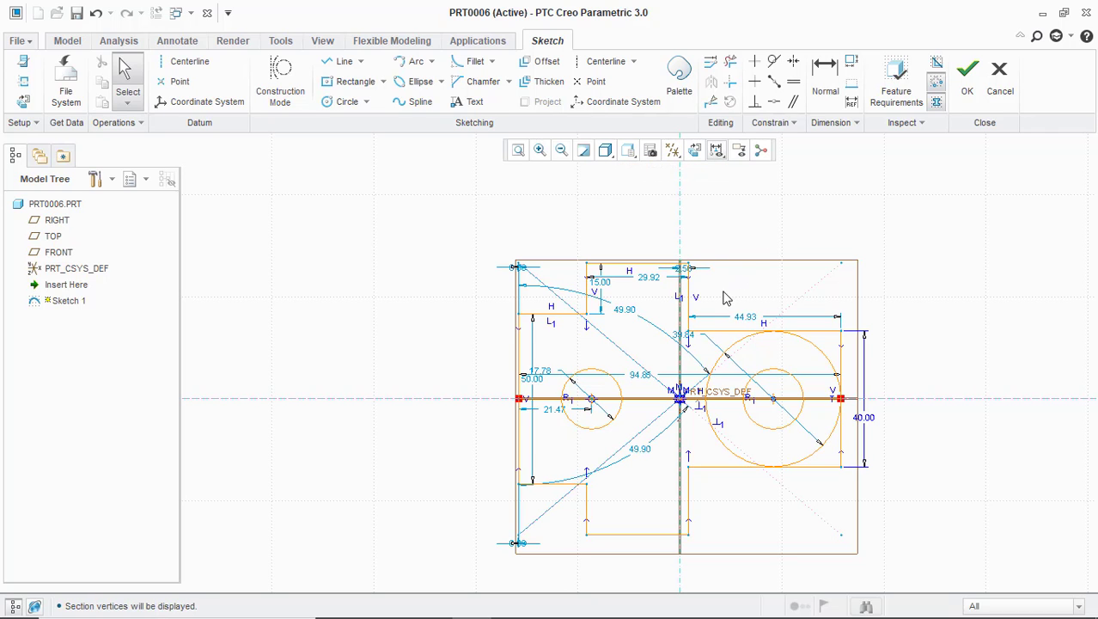
- Set the left hole's center distance from the profile's left edge to 20 mm
scroll(723, 294, down, 2)
scroll(783, 355, up, 1)
scroll(563, 487, down, 2)
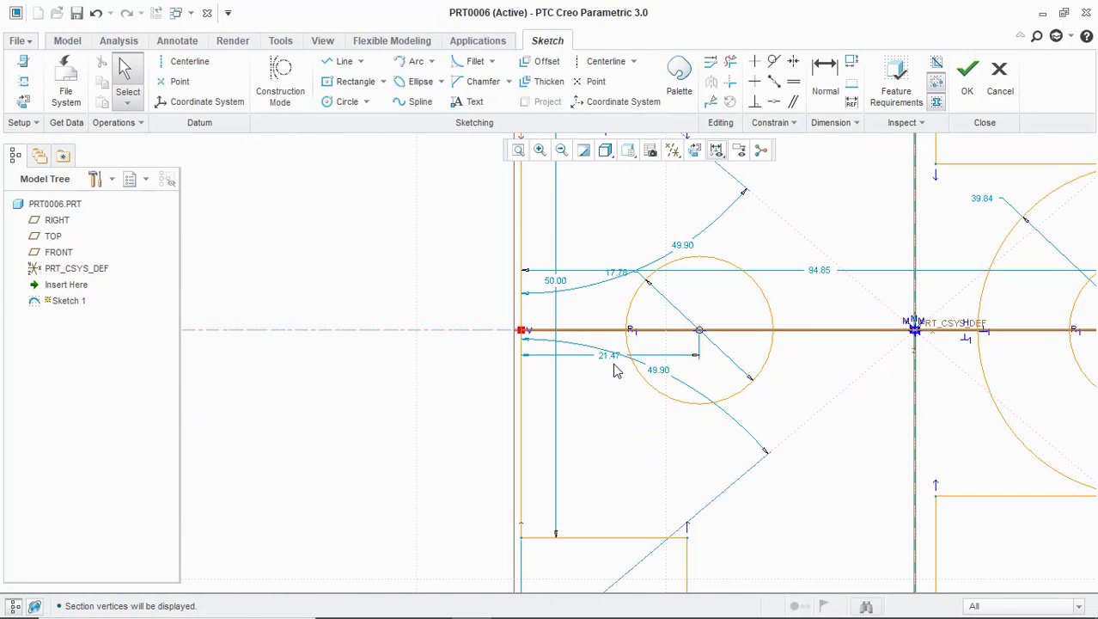
double_click(611, 359)
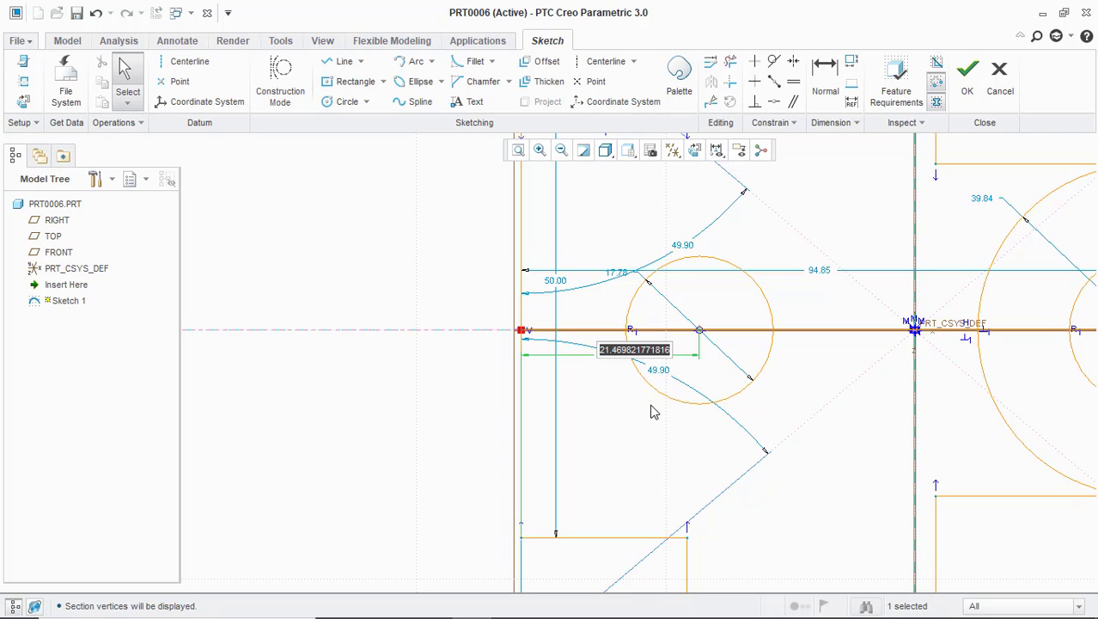
text(20)
key(Return)
scroll(651, 411, up, 3)
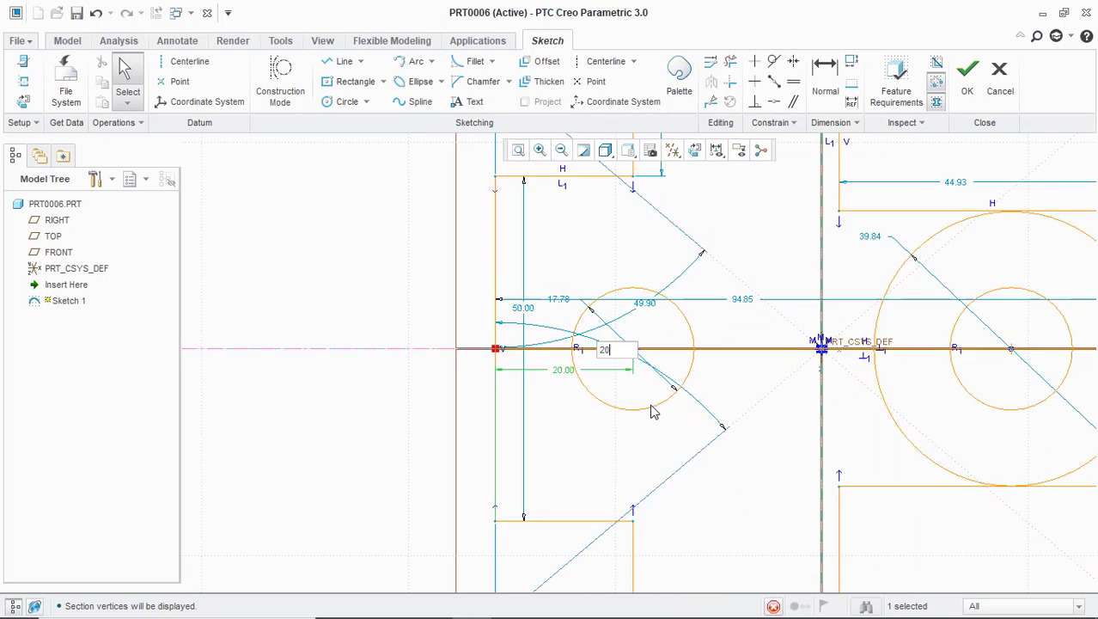
- Set the left hole's diameter to 20 mm
scroll(439, 348, down, 3)
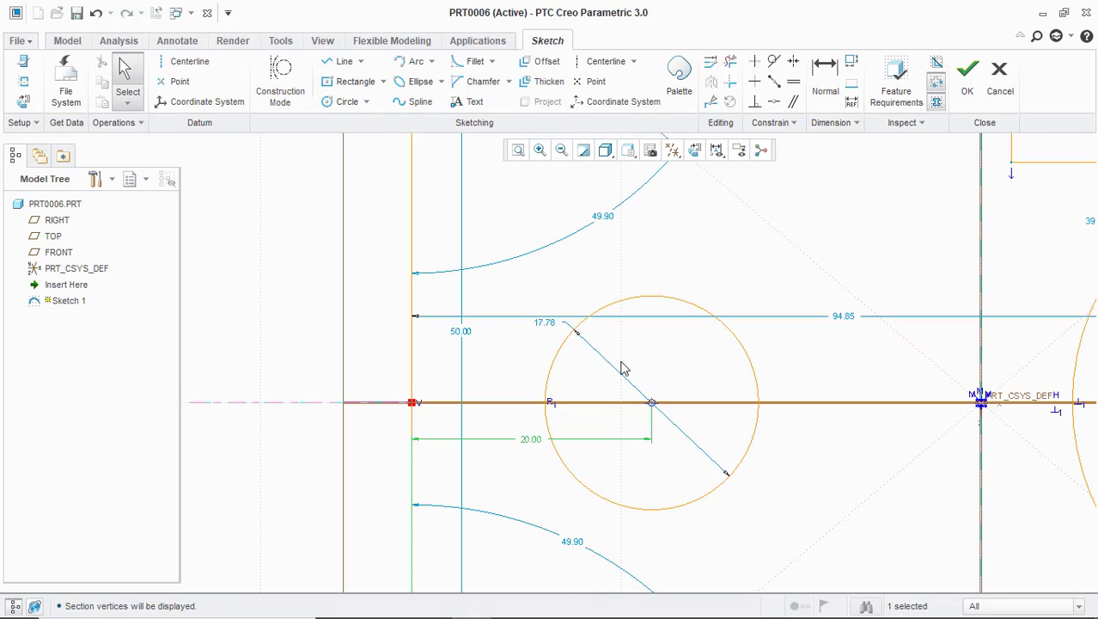
double_click(551, 325)
text(20)
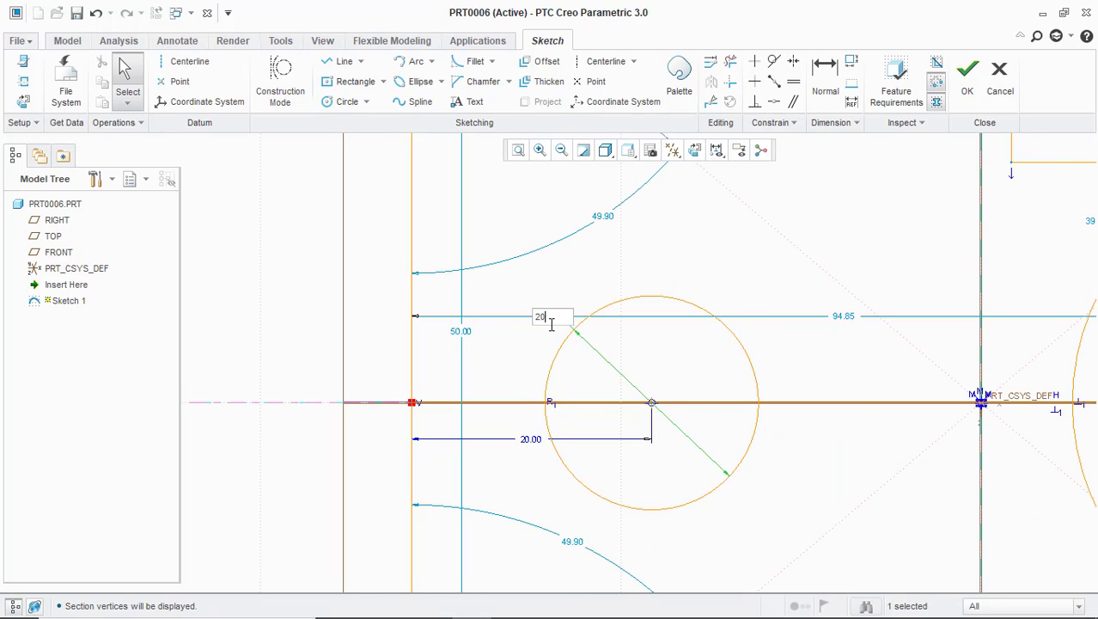
key(Return)
- Set the large circle's diameter at the profile's right end to 40 mm
scroll(458, 340, up, 3)
scroll(993, 259, down, 2)
scroll(592, 336, up, 3)
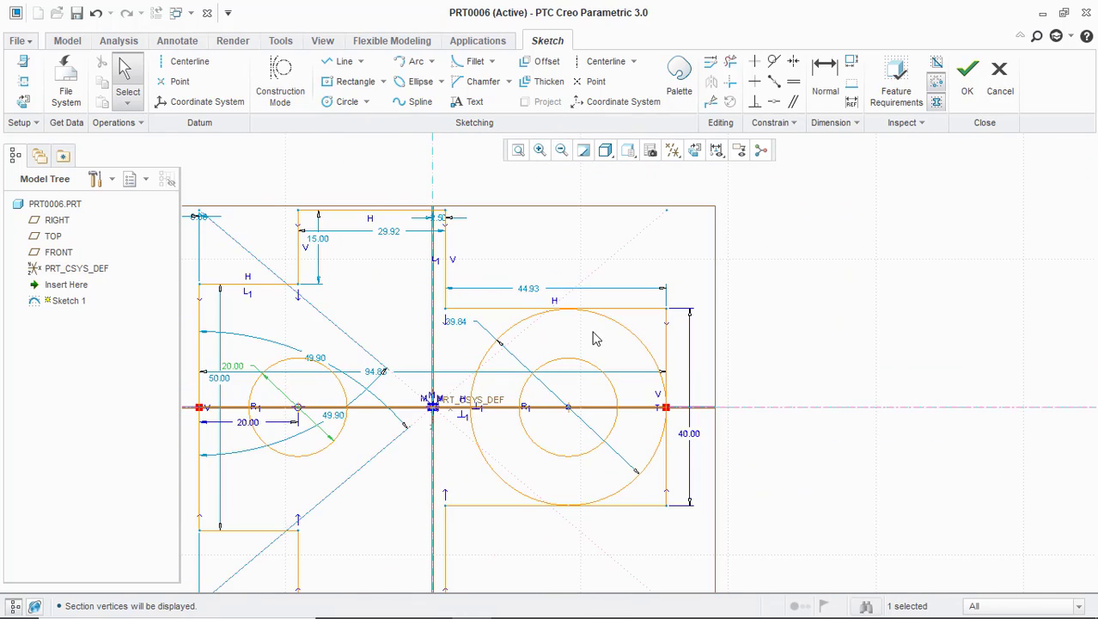
scroll(473, 343, down, 4)
scroll(630, 414, up, 2)
scroll(630, 413, up, 3)
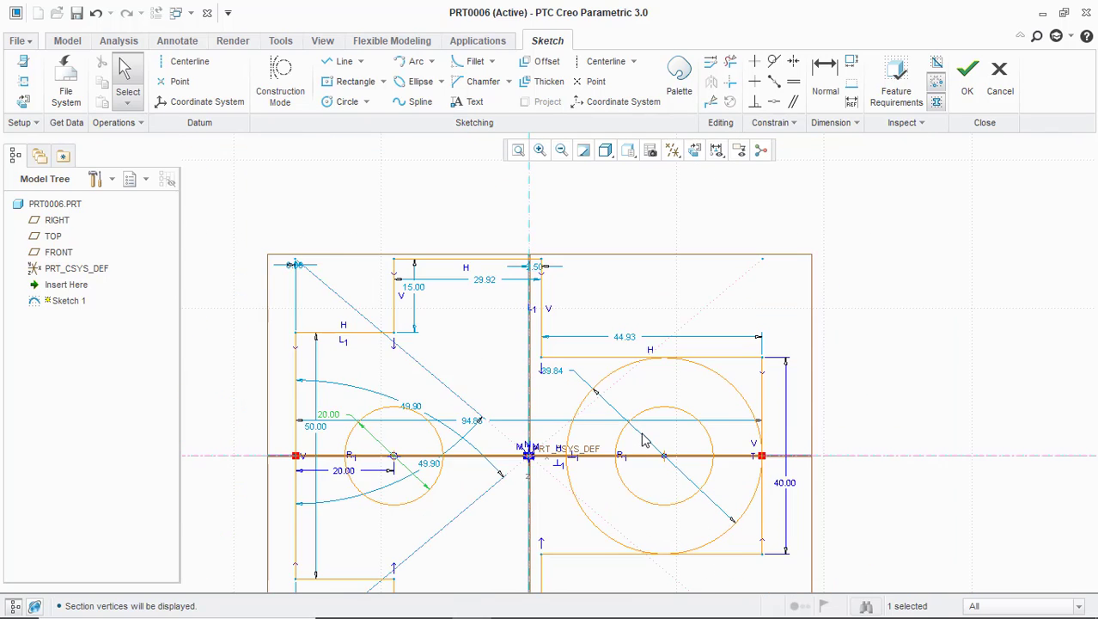
scroll(640, 438, down, 2)
double_click(547, 364)
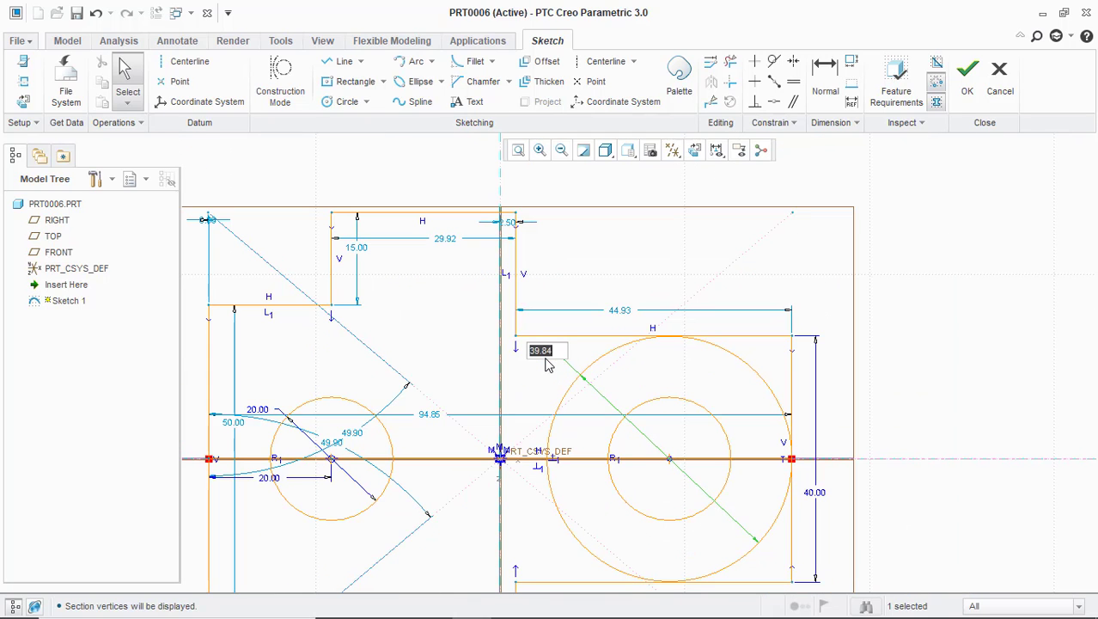
text(40)
key(Return)
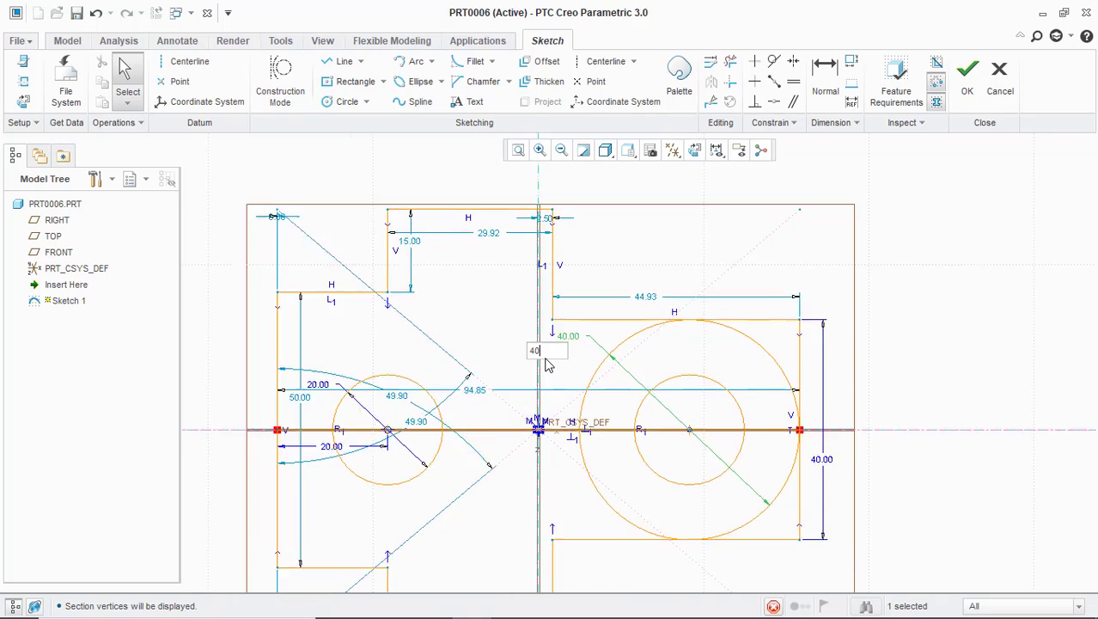
- Hide all sketch dimensions, constraints, grid and vertices
scroll(601, 352, up, 2)
scroll(670, 449, down, 2)
scroll(637, 380, up, 2)
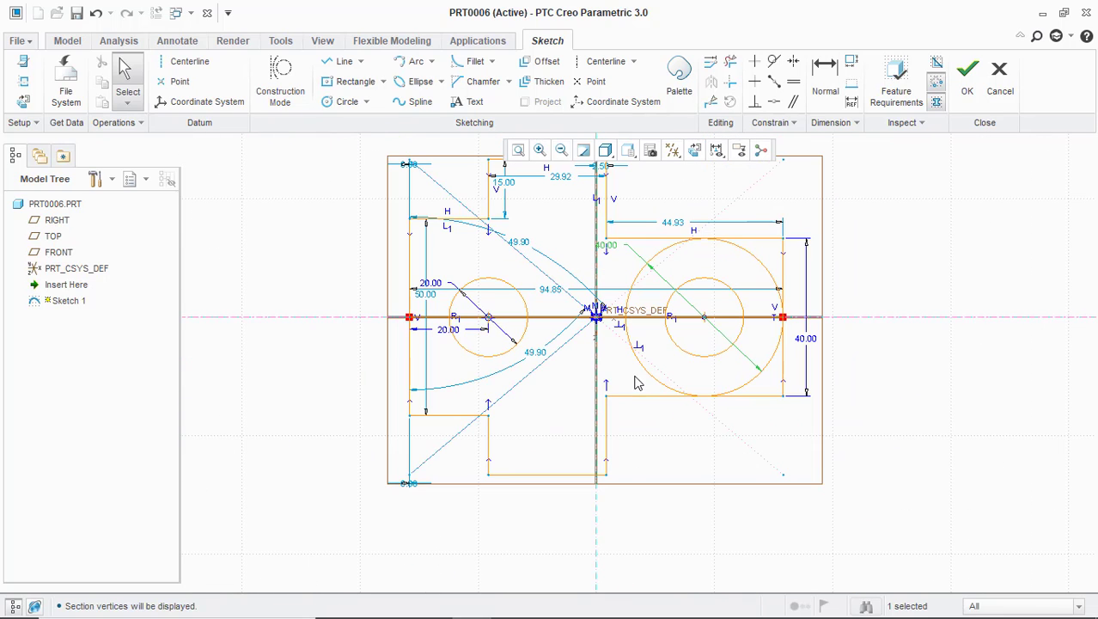
click(717, 150)
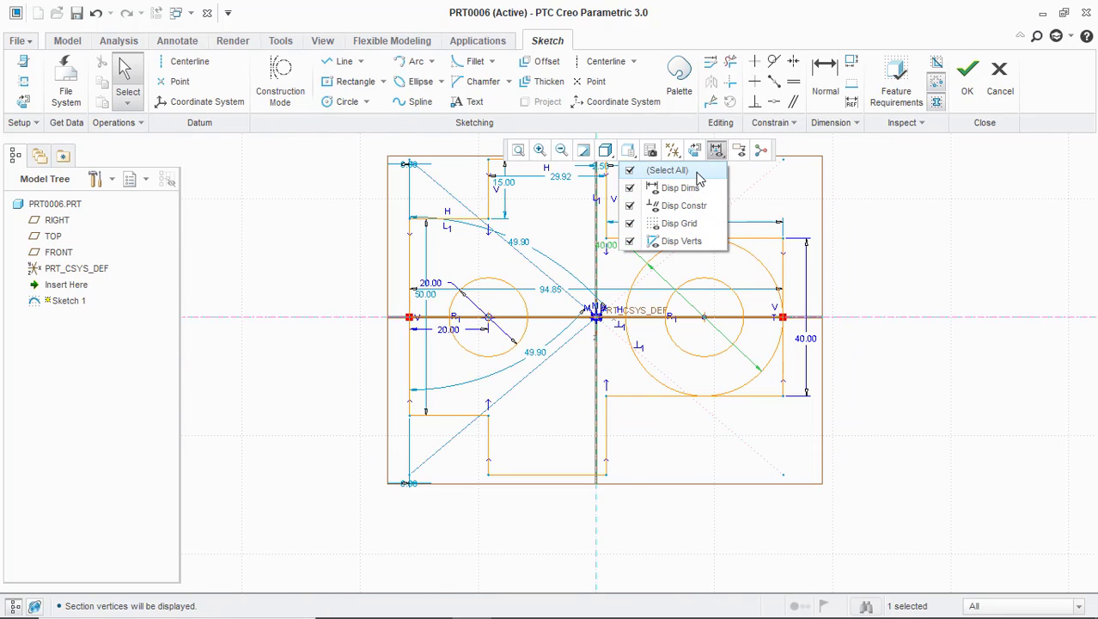
click(667, 170)
scroll(860, 308, up, 2)
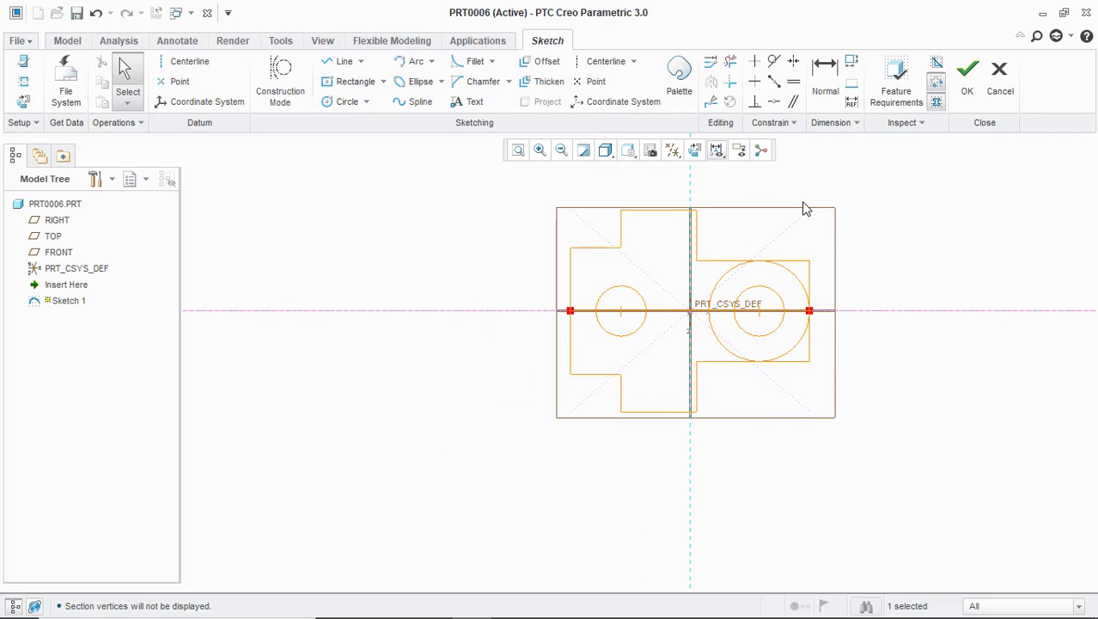
scroll(806, 213, down, 2)
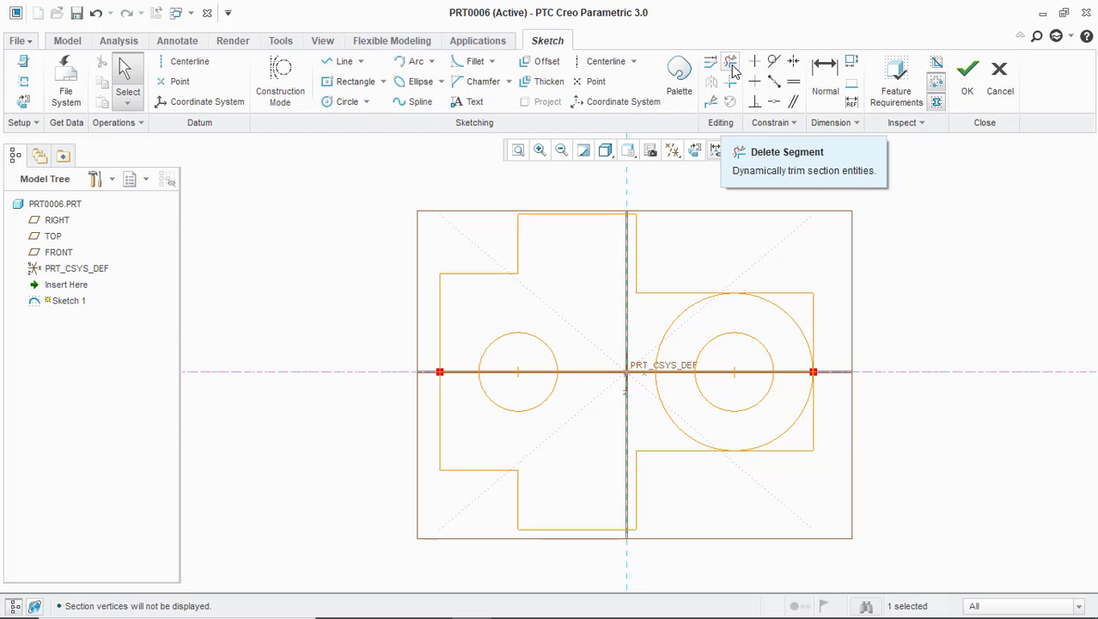
- Trim the large circle's upper inner arc with its leftover piece, and the profile's upper edge beyond the tangent point
click(731, 69)
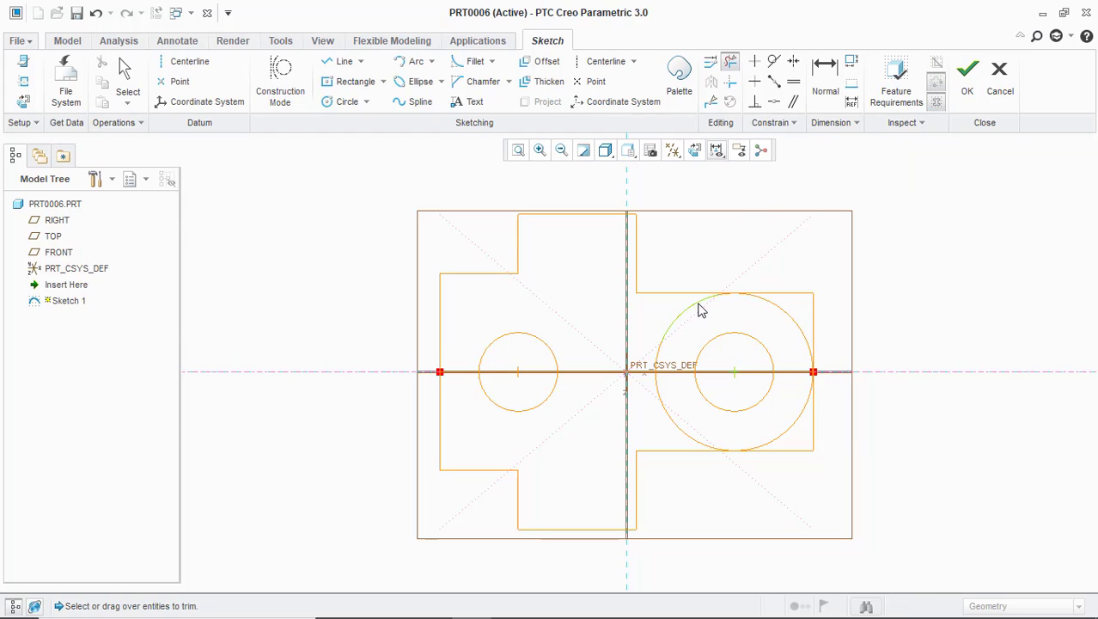
drag(700, 309, 699, 309)
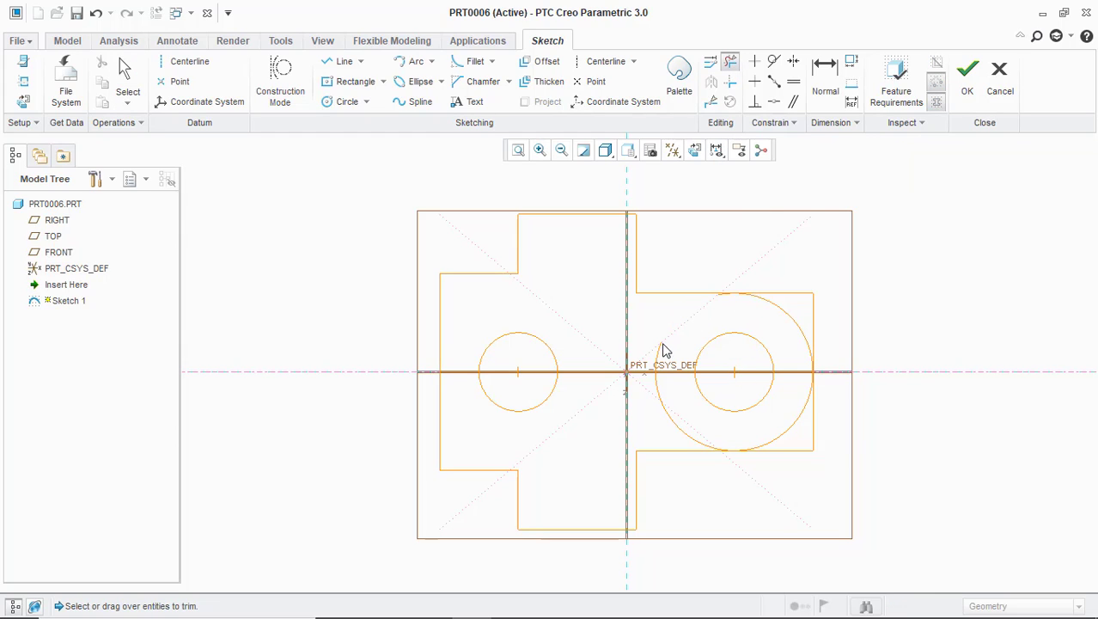
scroll(728, 310, down, 3)
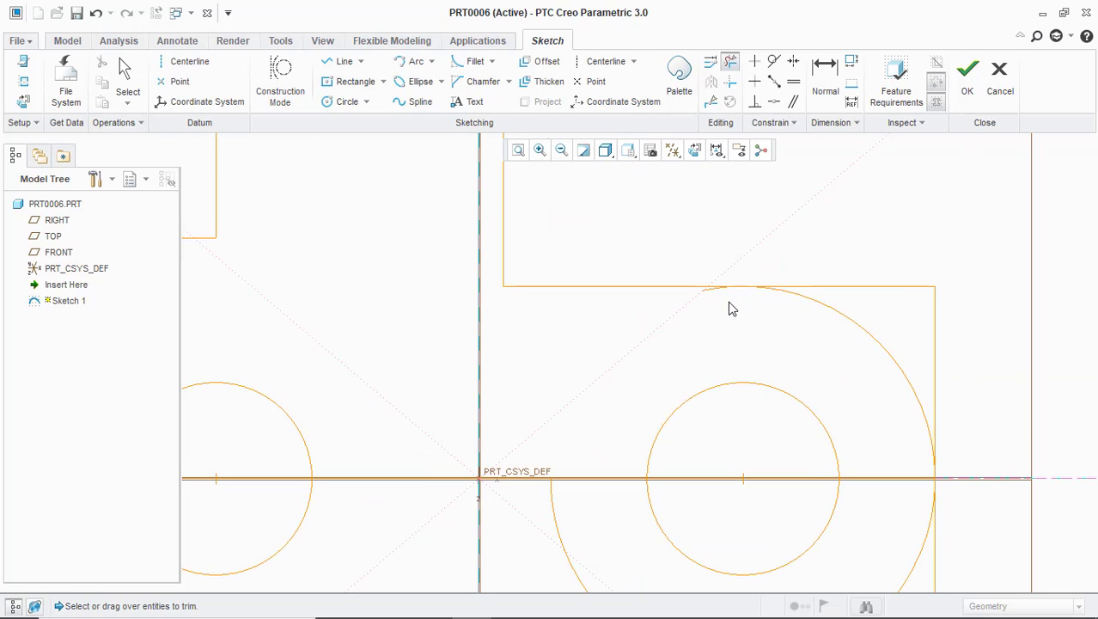
scroll(718, 298, down, 2)
click(713, 293)
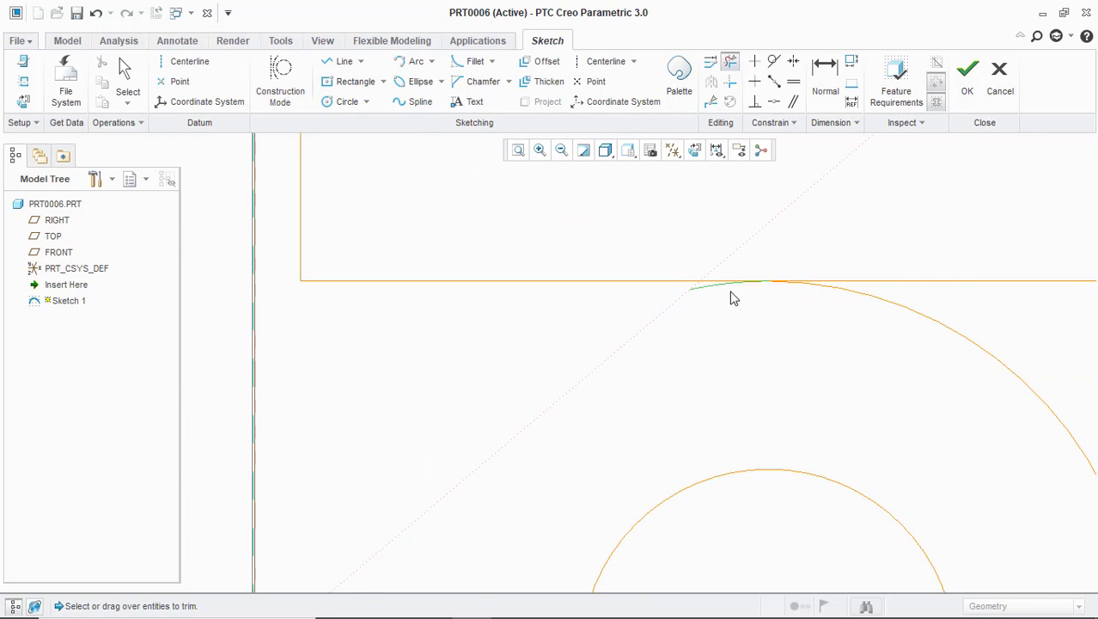
click(902, 282)
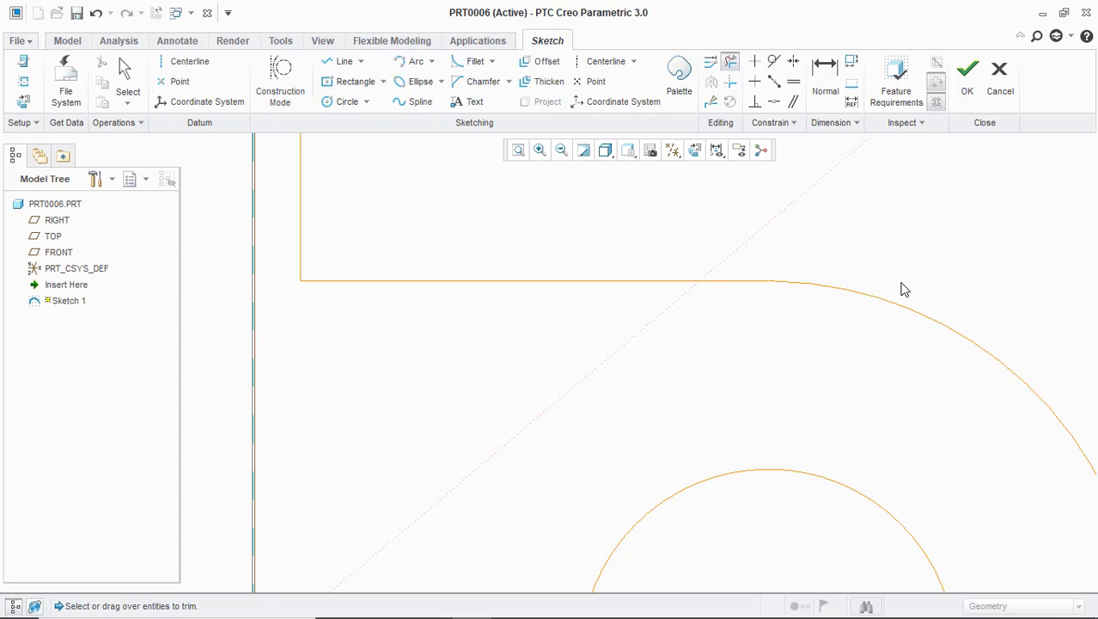
- Trim the right end's vertical edge above and below the axis, and the lower edge beyond the tangent point
scroll(695, 206, up, 4)
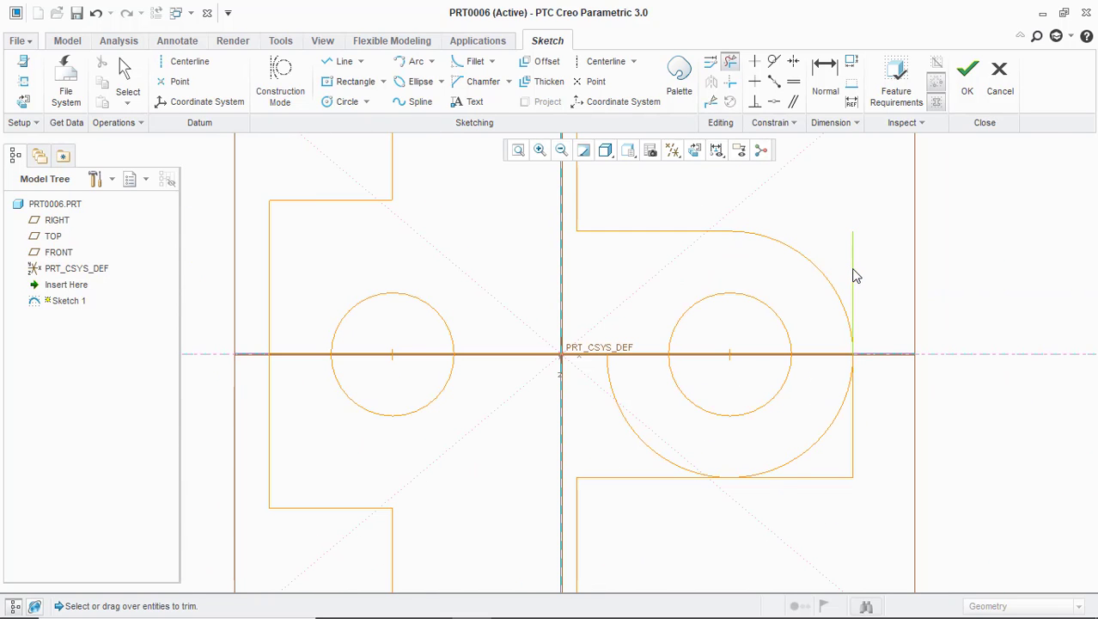
scroll(850, 378, down, 2)
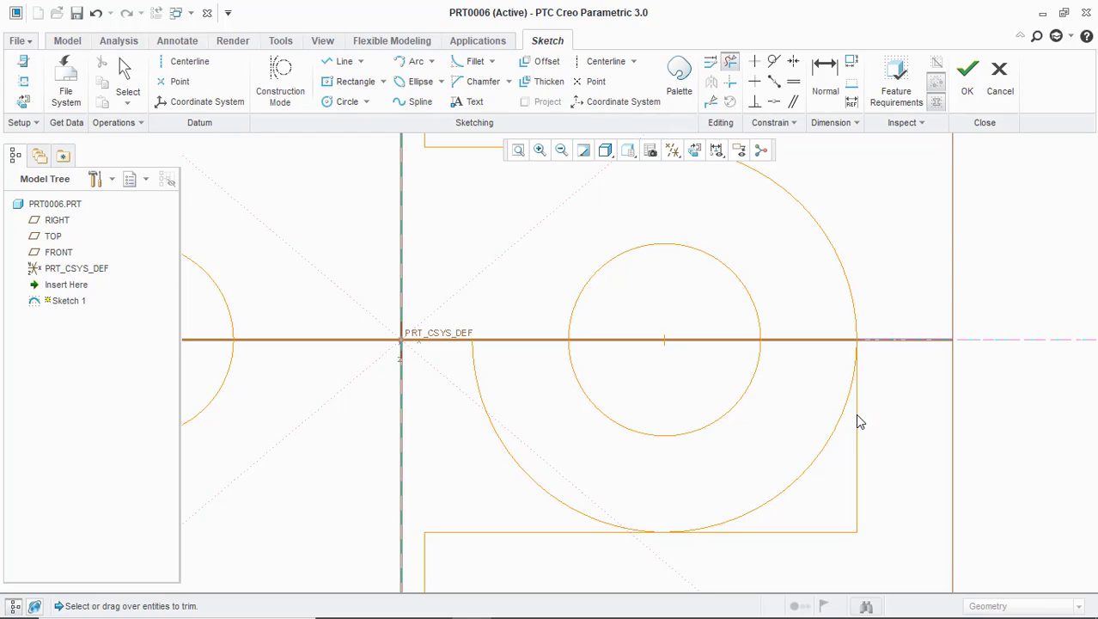
click(857, 417)
click(792, 541)
- Trim the remaining pieces of the large circle's lower inner arc up to the horizontal axis
click(581, 513)
scroll(627, 530, down, 2)
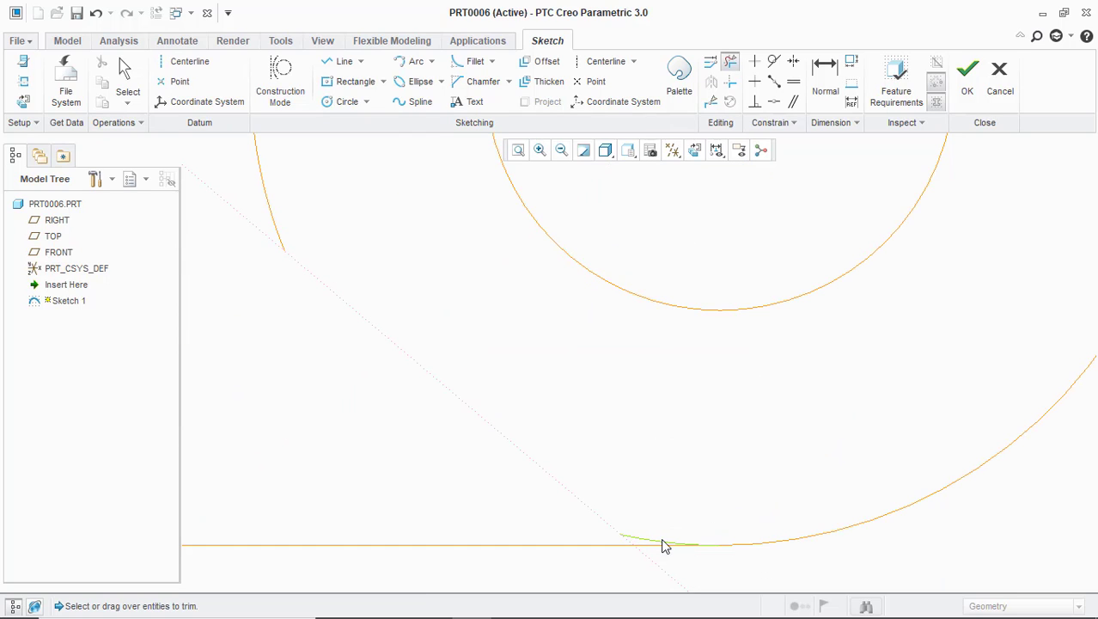
scroll(660, 543, up, 3)
scroll(489, 378, up, 1)
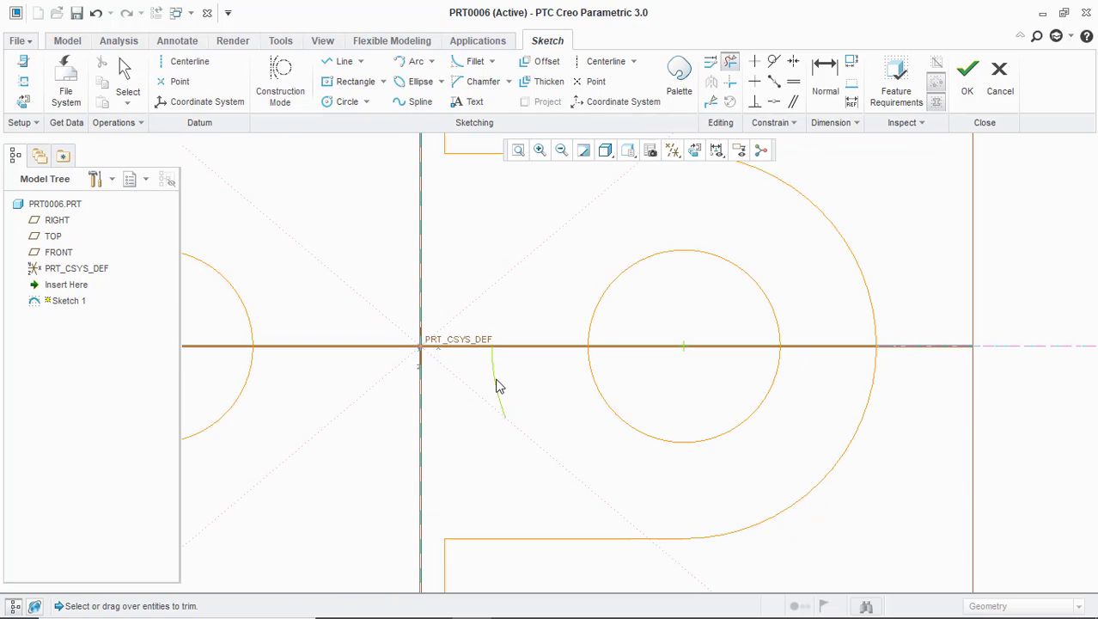
click(497, 385)
- Accept the completed bracket sketch and orbit the part to a tilted view
scroll(613, 400, up, 6)
scroll(450, 354, down, 1)
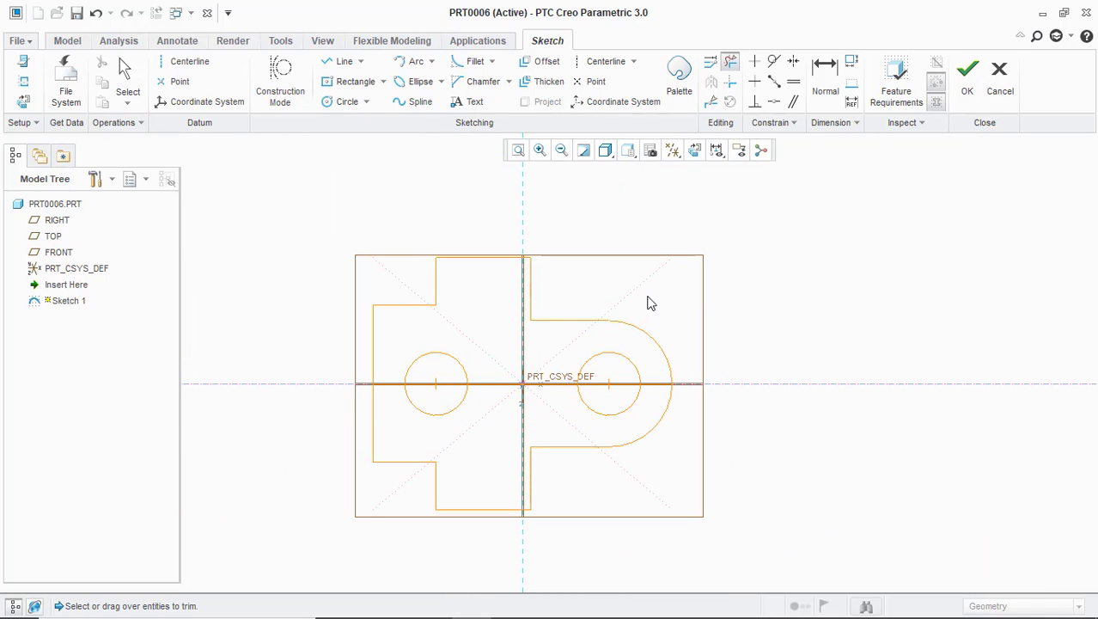
click(967, 73)
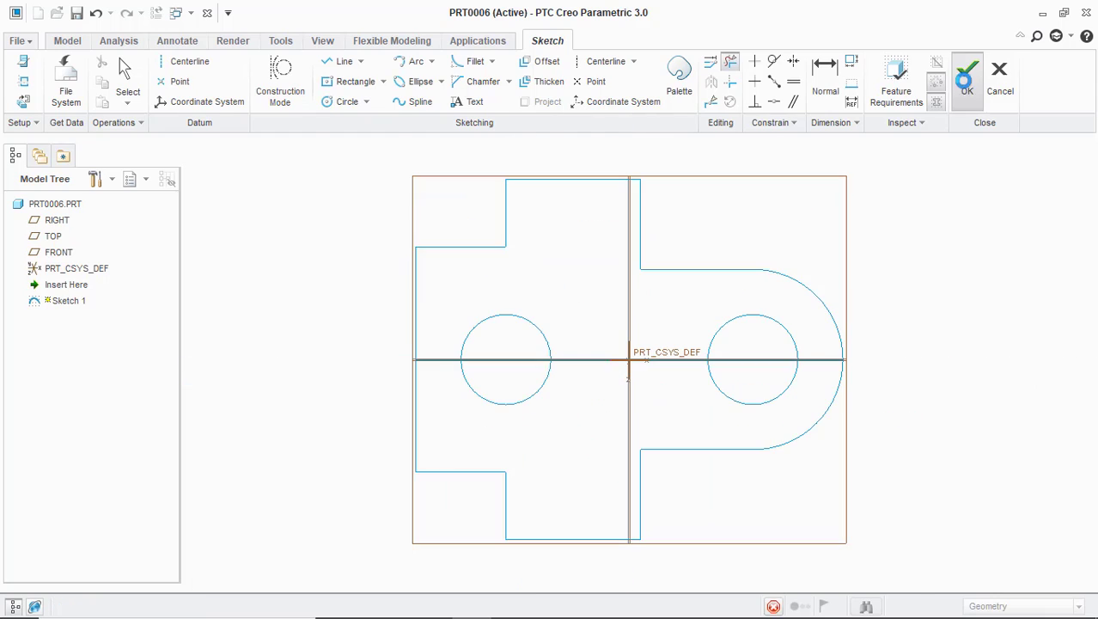
mouse_move(707, 279)
middle_down()
mouse_move(669, 321)
mouse_move(602, 258)
middle_up()
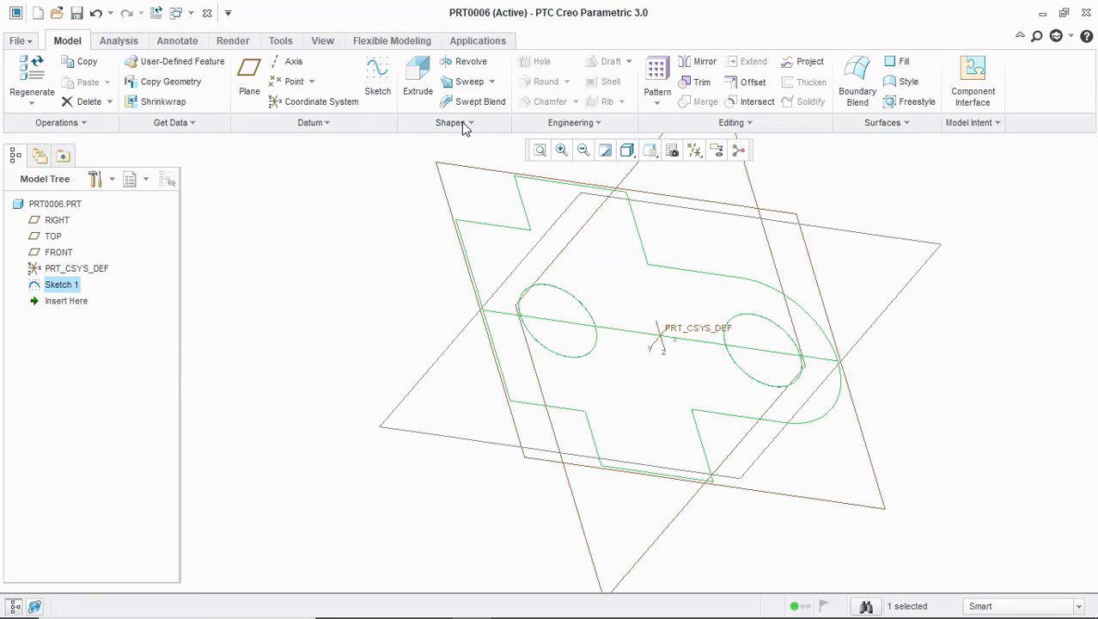
click(419, 80)
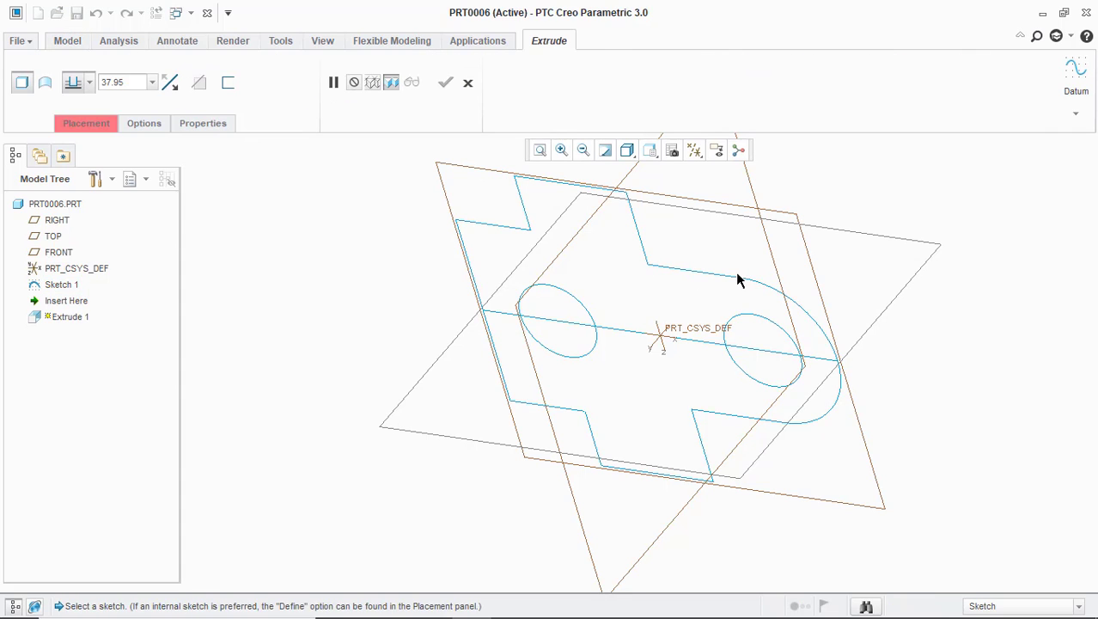
click(471, 83)
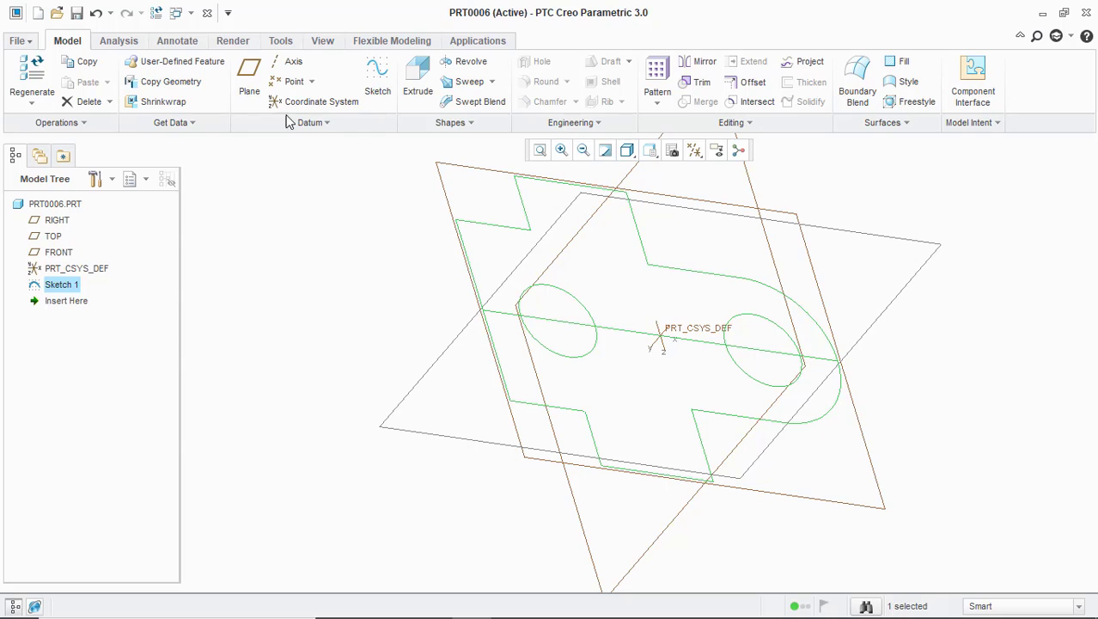
click(418, 84)
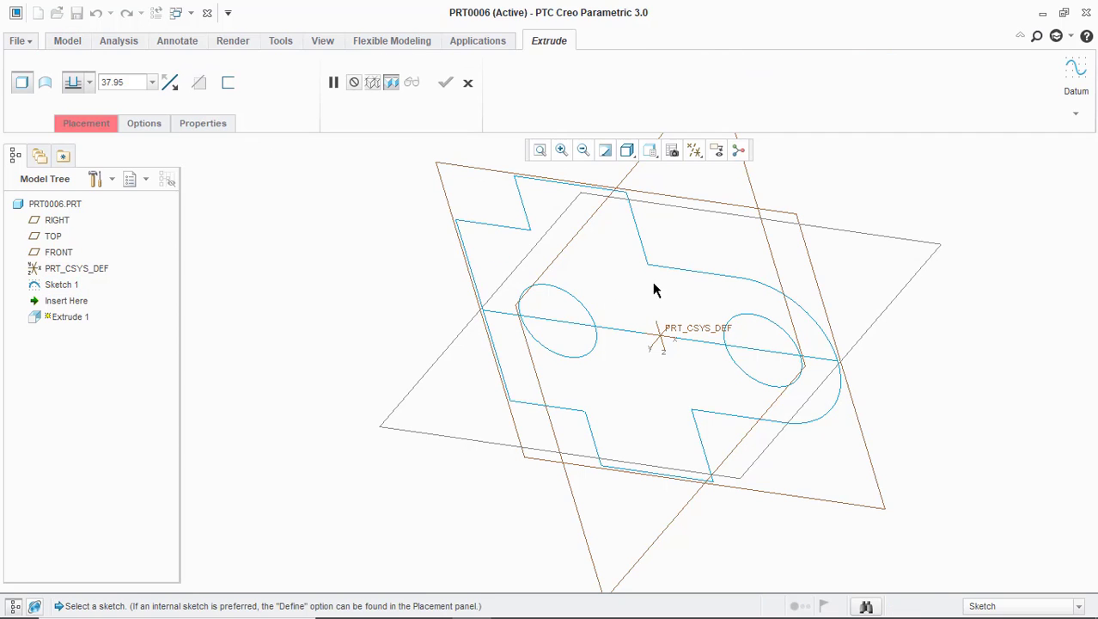
click(628, 159)
click(601, 172)
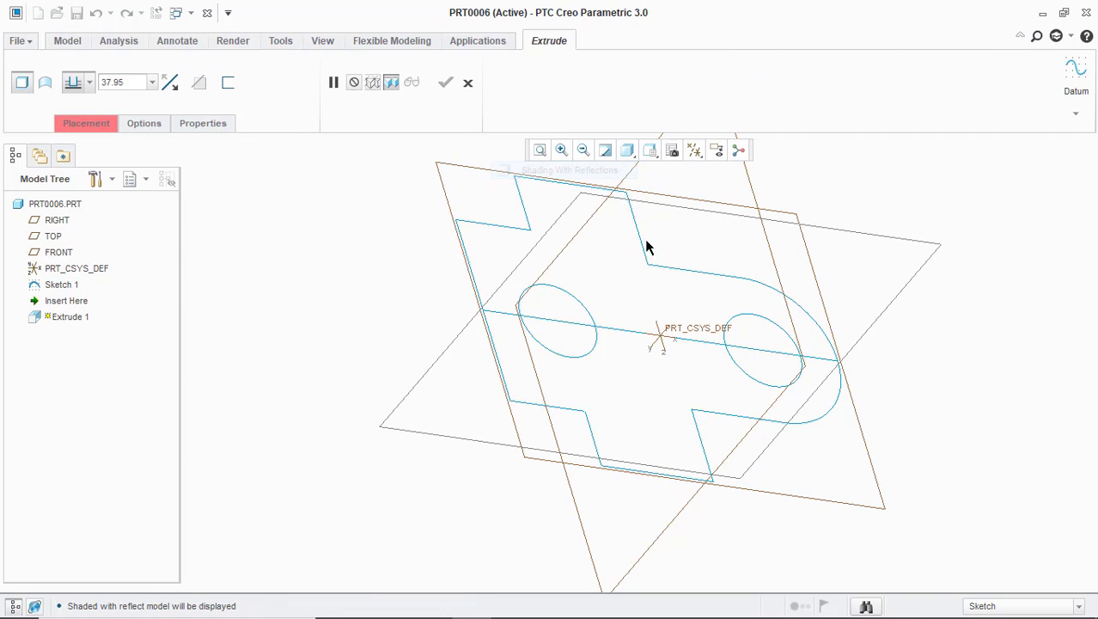
mouse_move(639, 247)
middle_down()
mouse_move(583, 262)
mouse_move(713, 236)
mouse_move(703, 245)
middle_up()
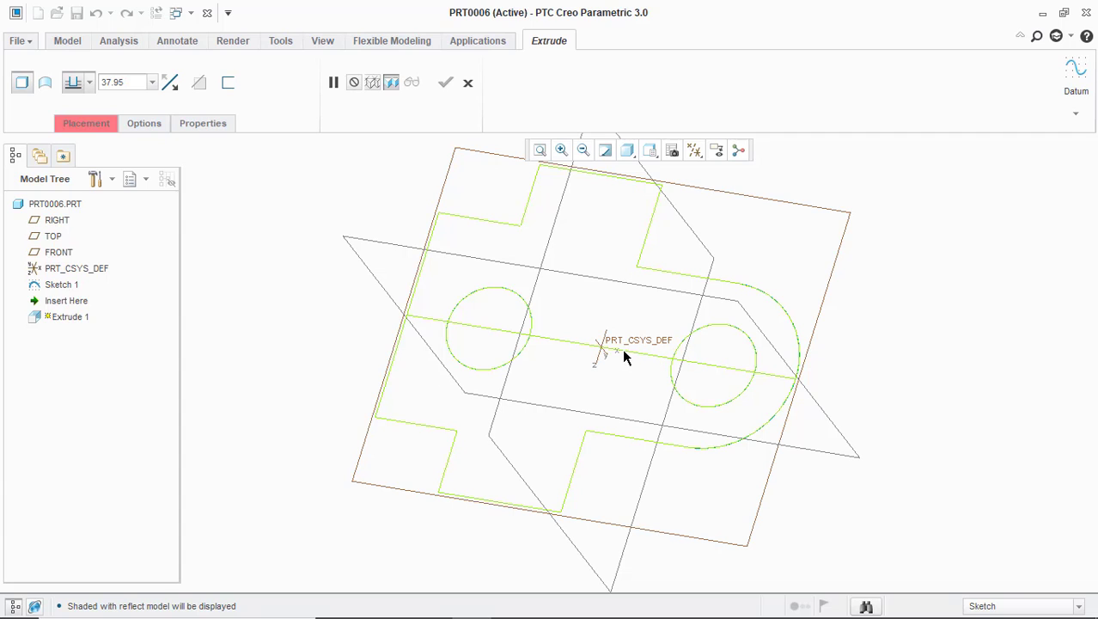
click(467, 83)
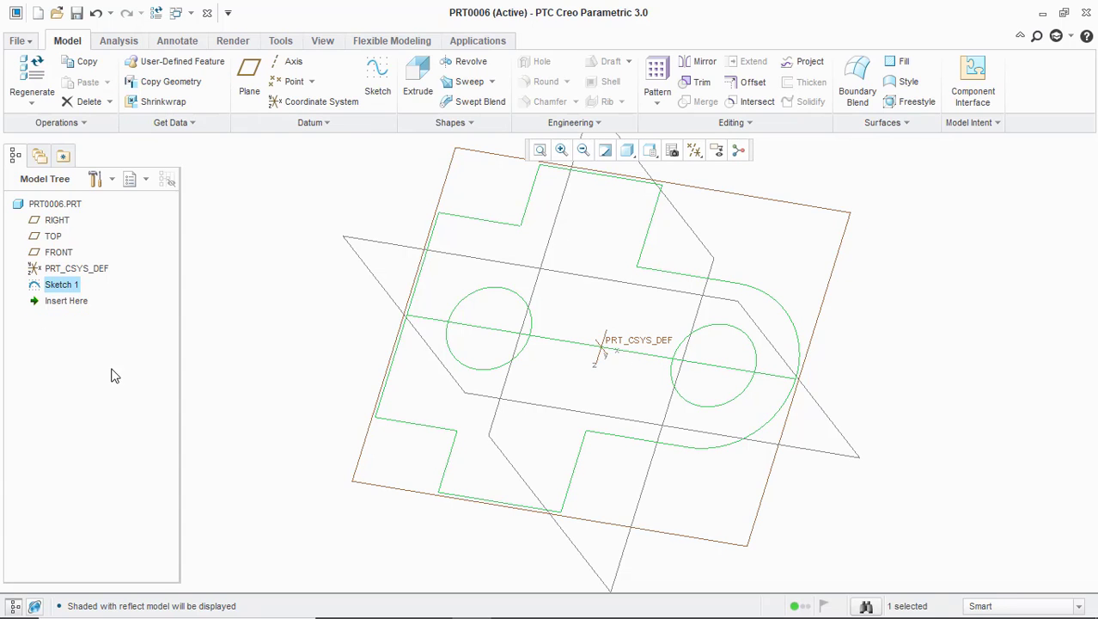
- Edit Sketch 1, delete the solid line running along the horizontal axis through both holes, and accept the sketch
mouse_move(571, 377)
middle_down()
mouse_move(612, 382)
mouse_move(518, 377)
mouse_move(530, 380)
middle_up()
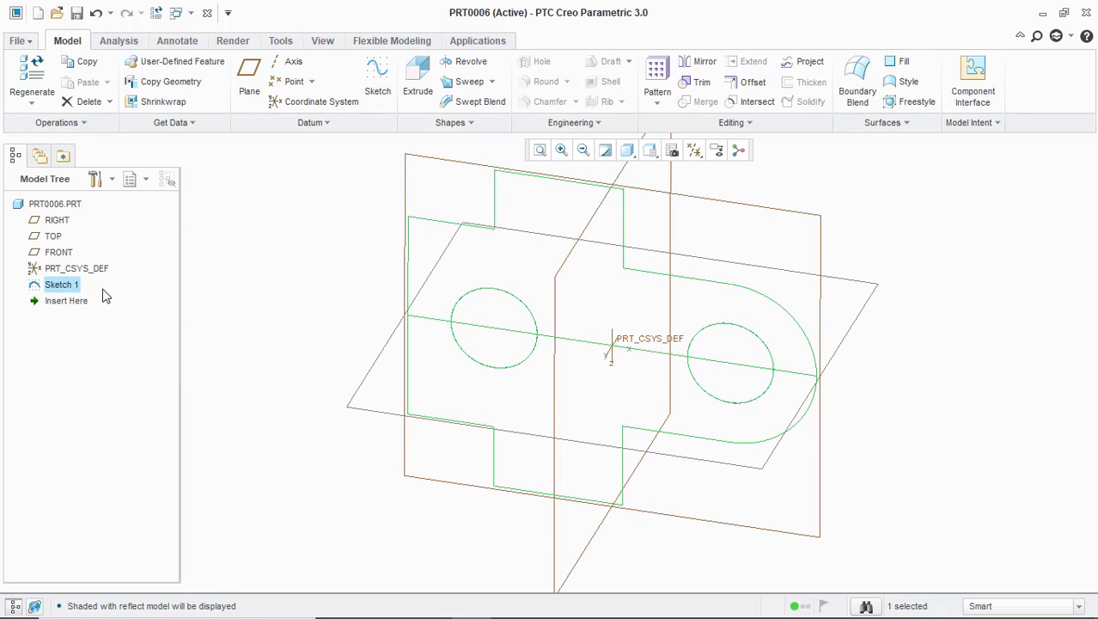
right_click(60, 289)
click(117, 311)
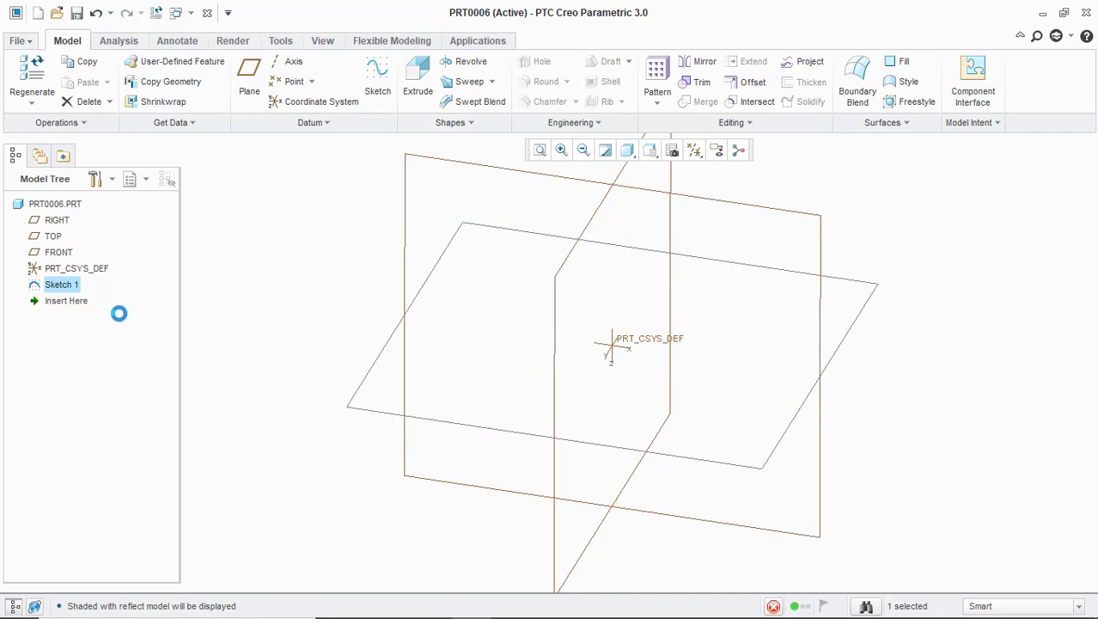
click(650, 353)
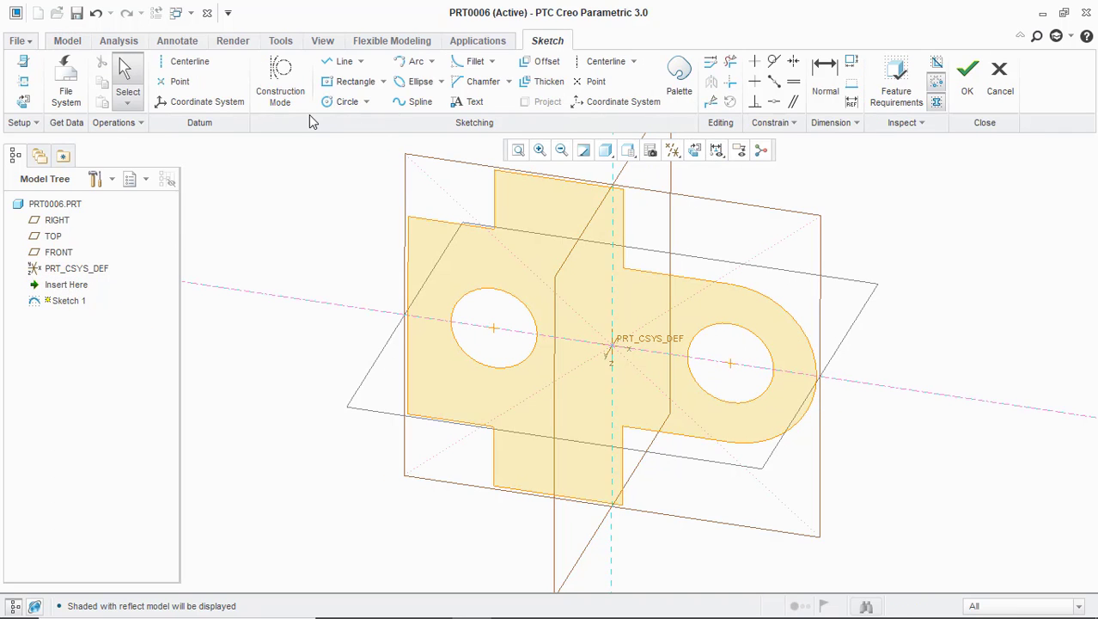
click(962, 85)
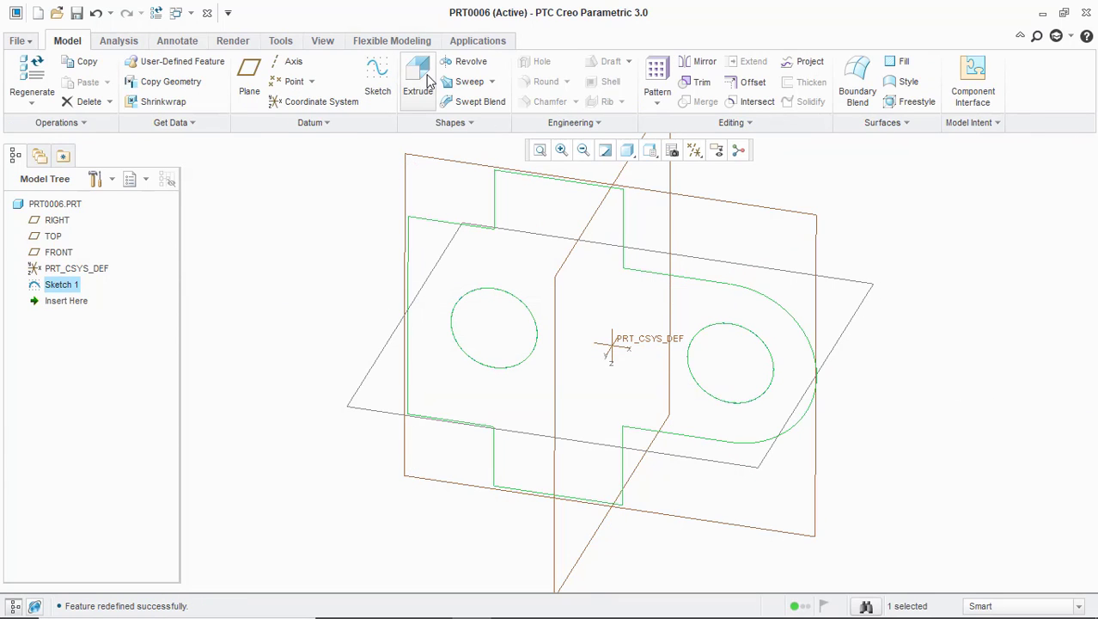
- Extrude the bracket sketch as a solid with a depth of 25 mm
click(428, 79)
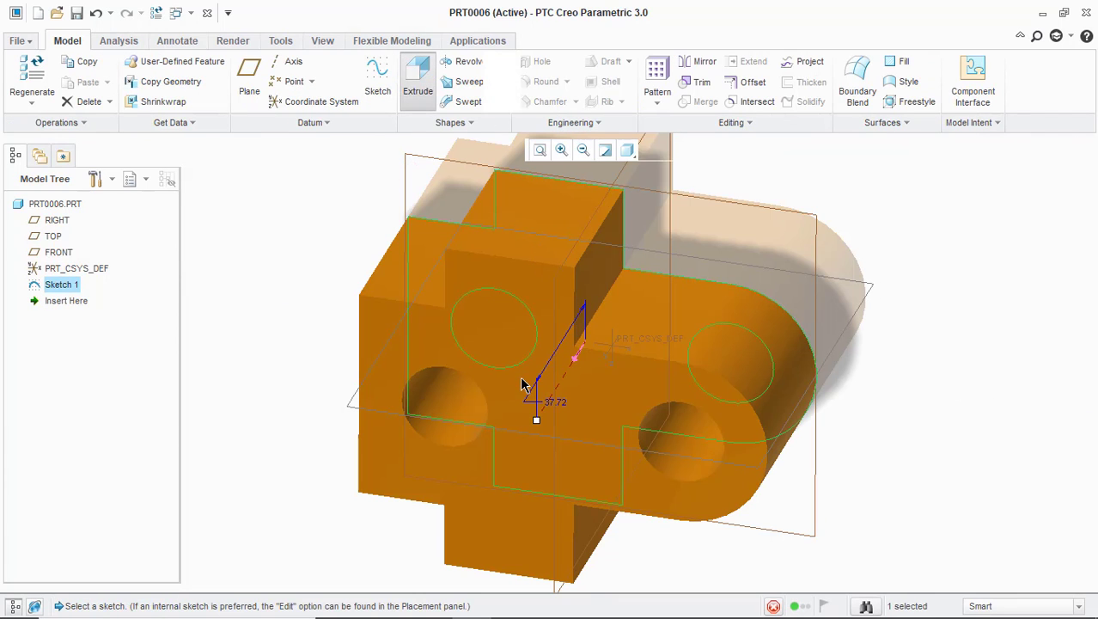
double_click(552, 406)
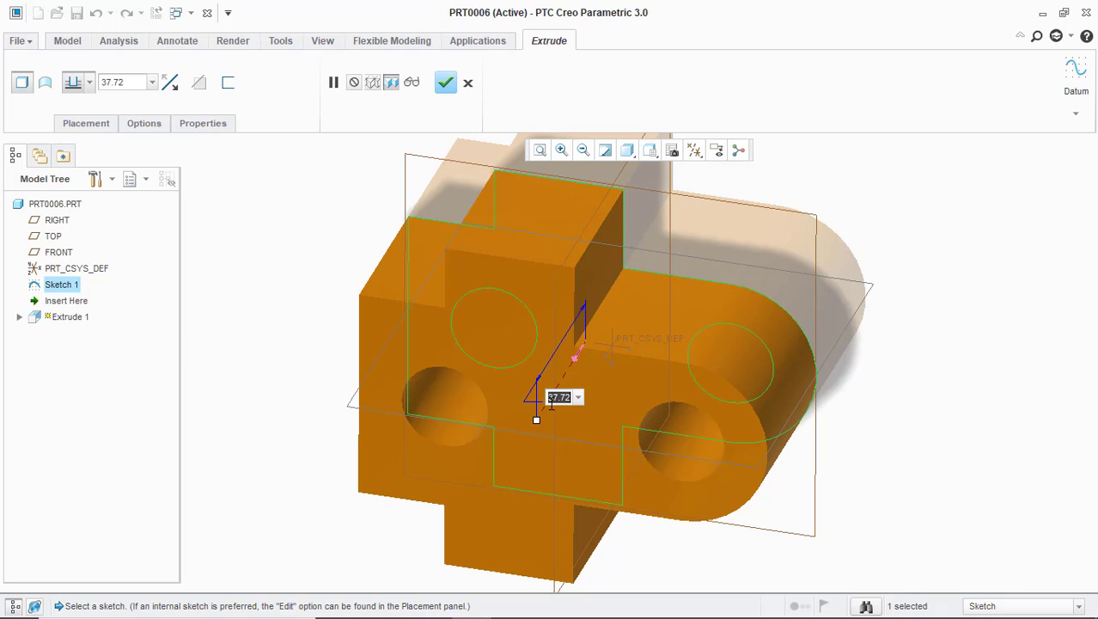
text(35)
key(Return)
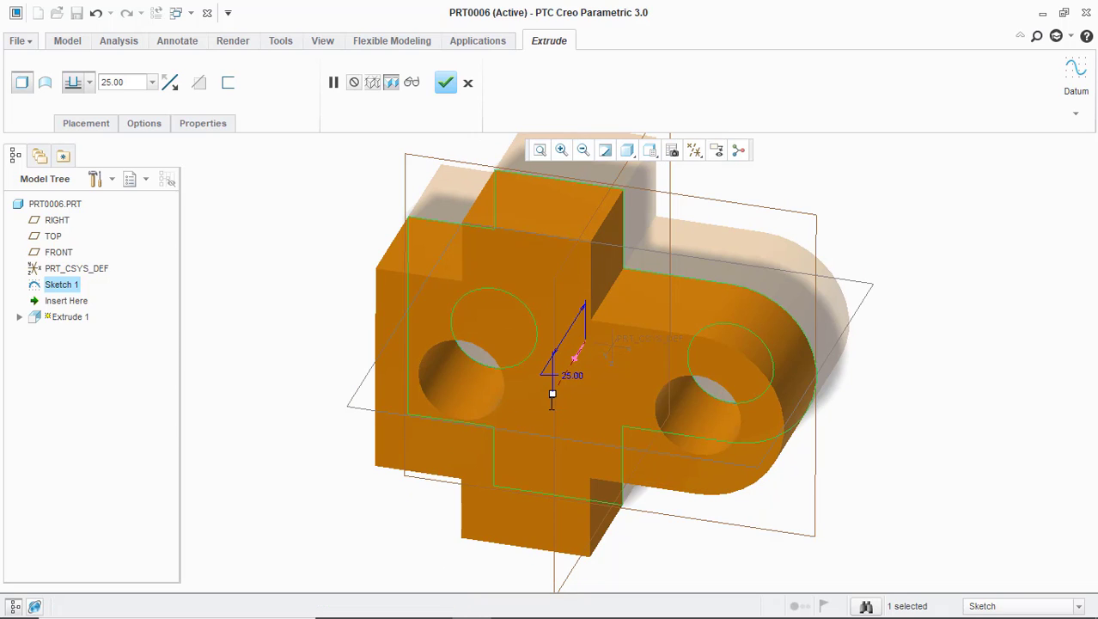
- Set the display style to Shading With Edges, turn the model to the default orientation, and accept the extrusion
click(628, 151)
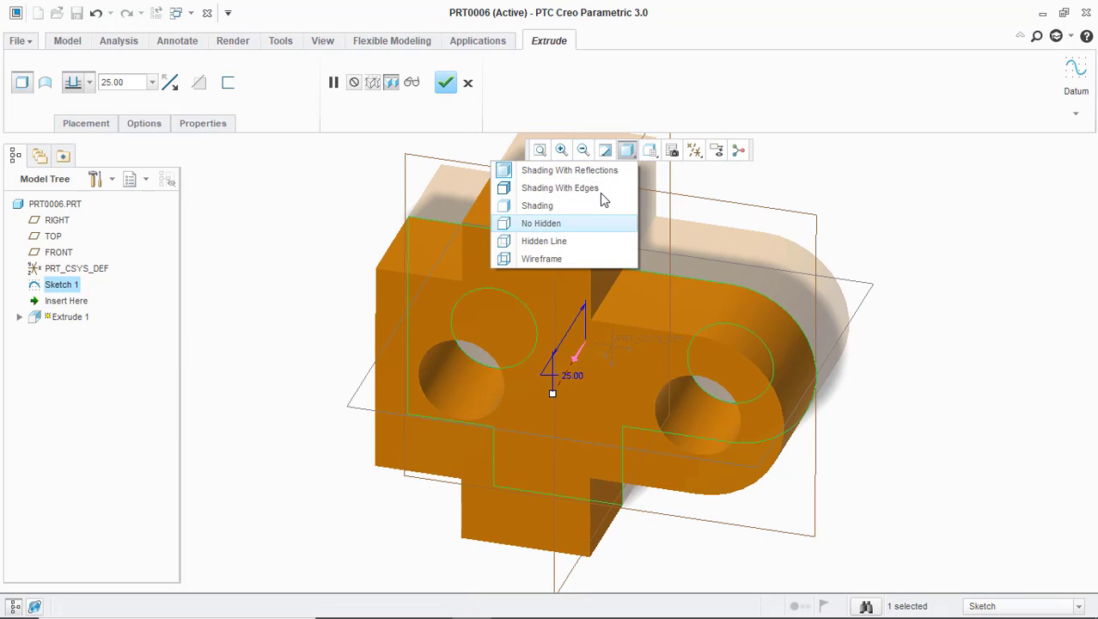
click(599, 170)
click(627, 150)
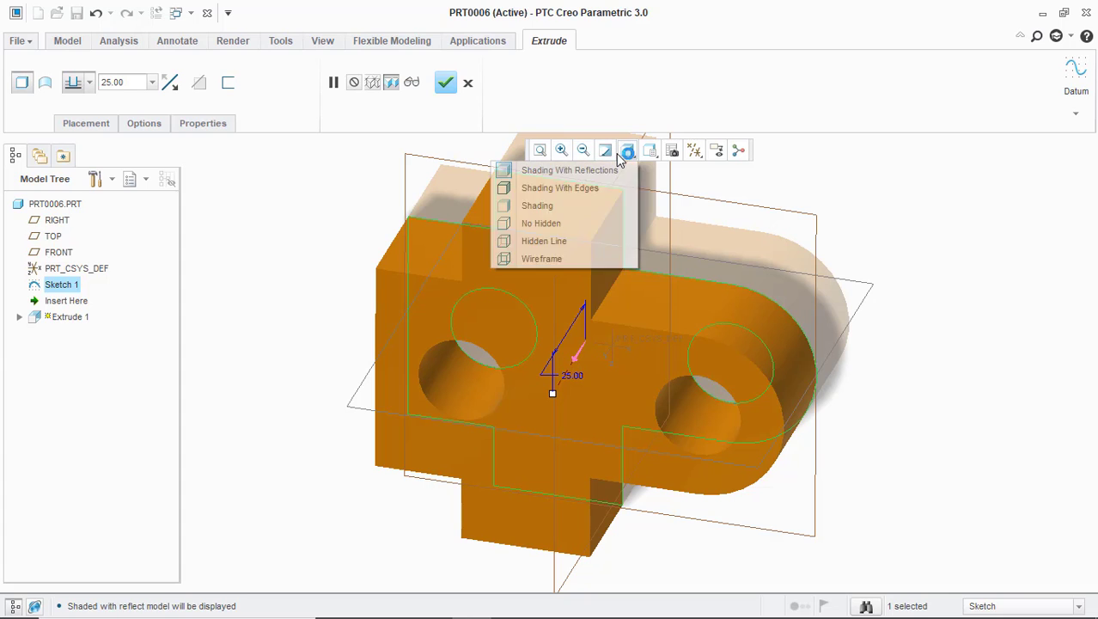
click(603, 187)
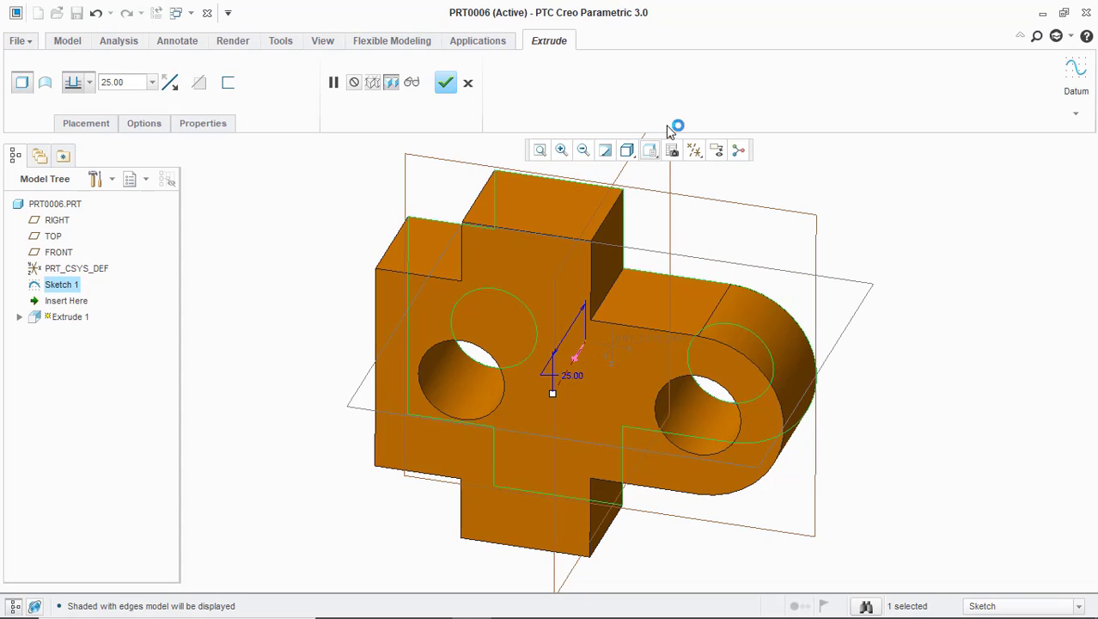
click(650, 150)
click(605, 184)
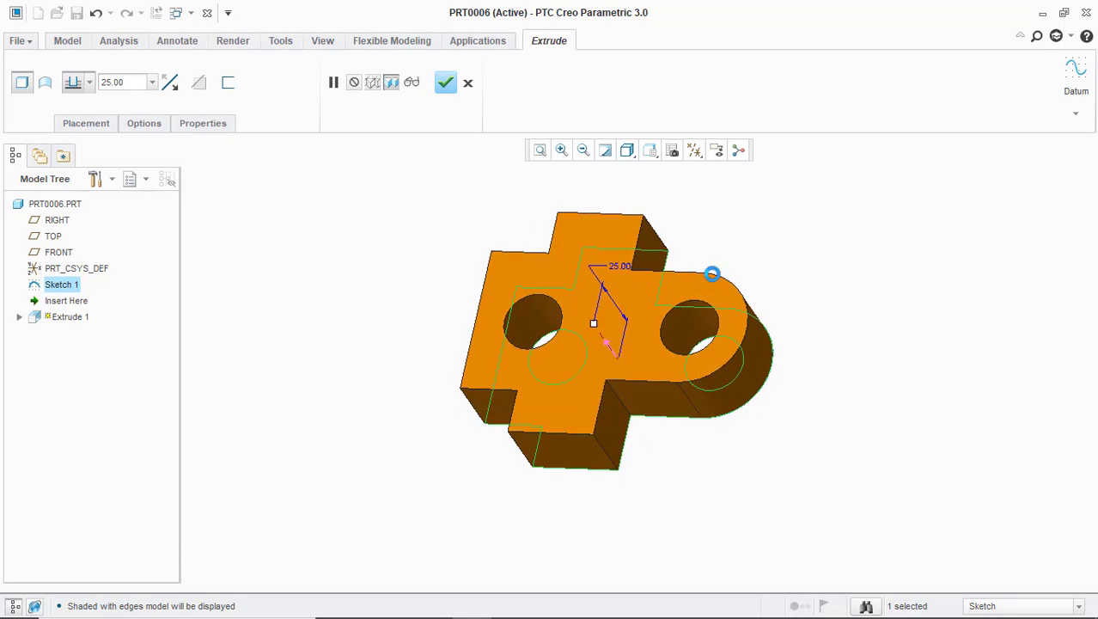
scroll(784, 286, down, 2)
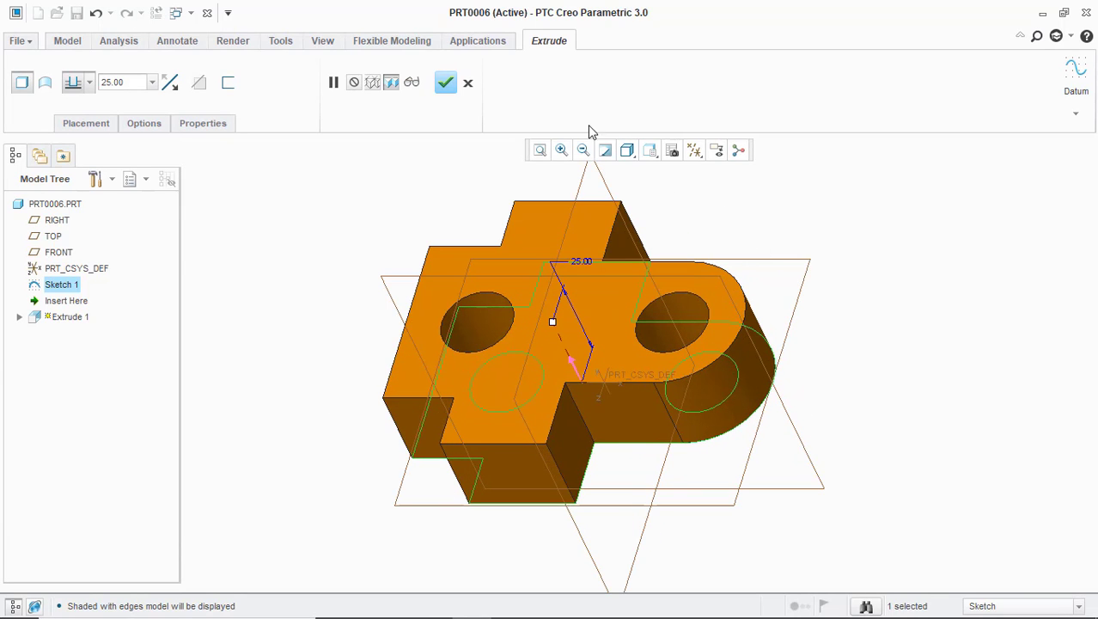
click(446, 82)
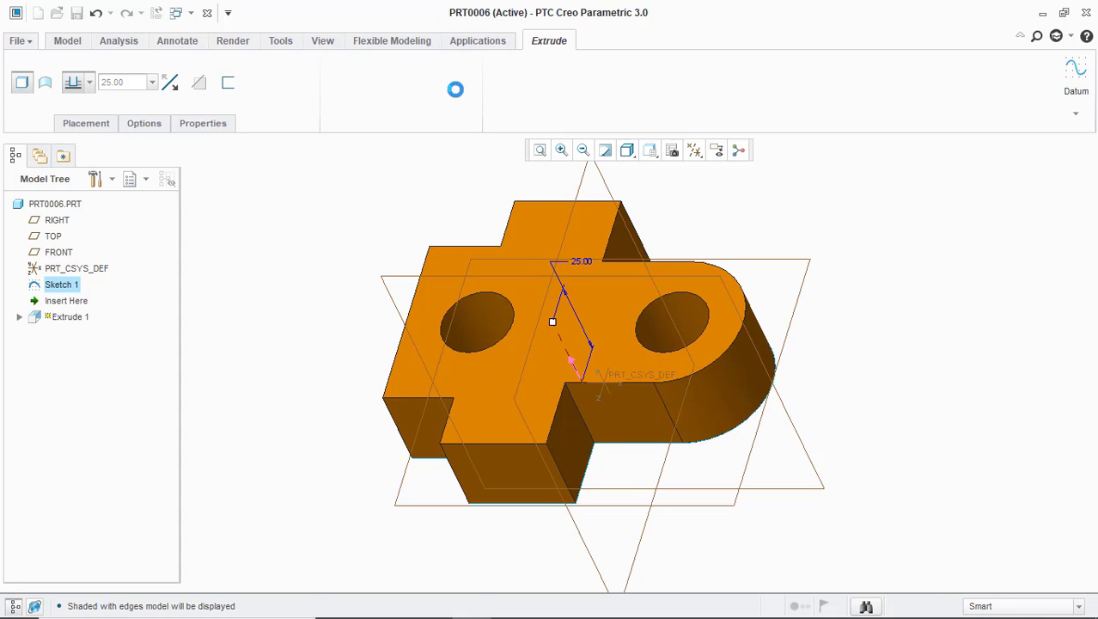
- Consult the Ex 5 drawing in Photos and give the front tab's vertical edge towards the rounded end a 5 mm D x D chamfer
click(432, 595)
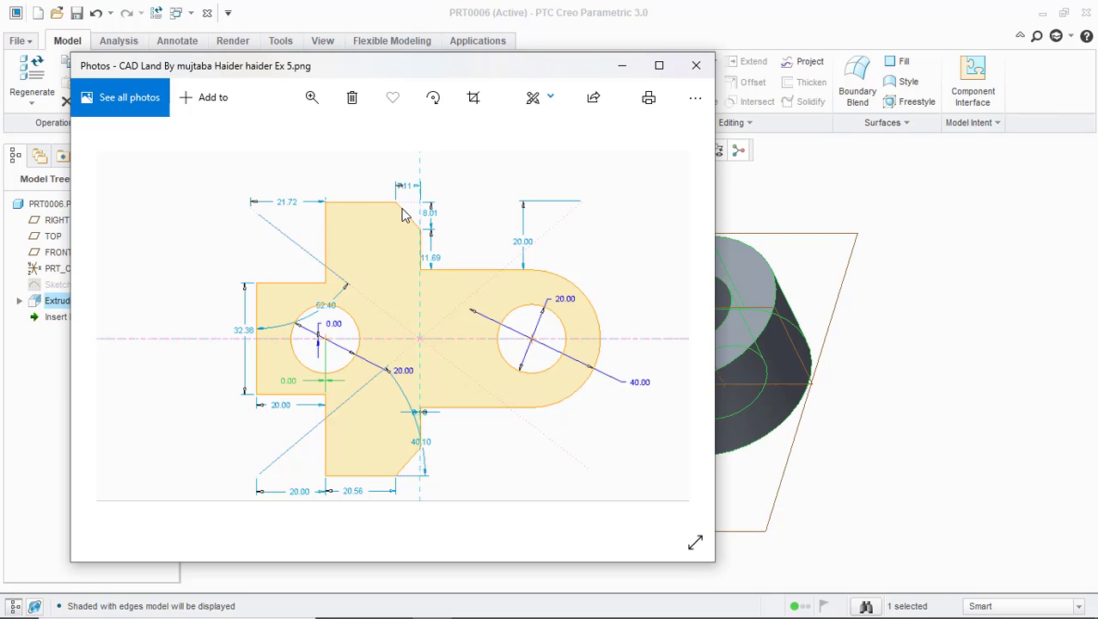
scroll(402, 214, down, 1)
scroll(402, 213, up, 1)
click(622, 65)
click(548, 101)
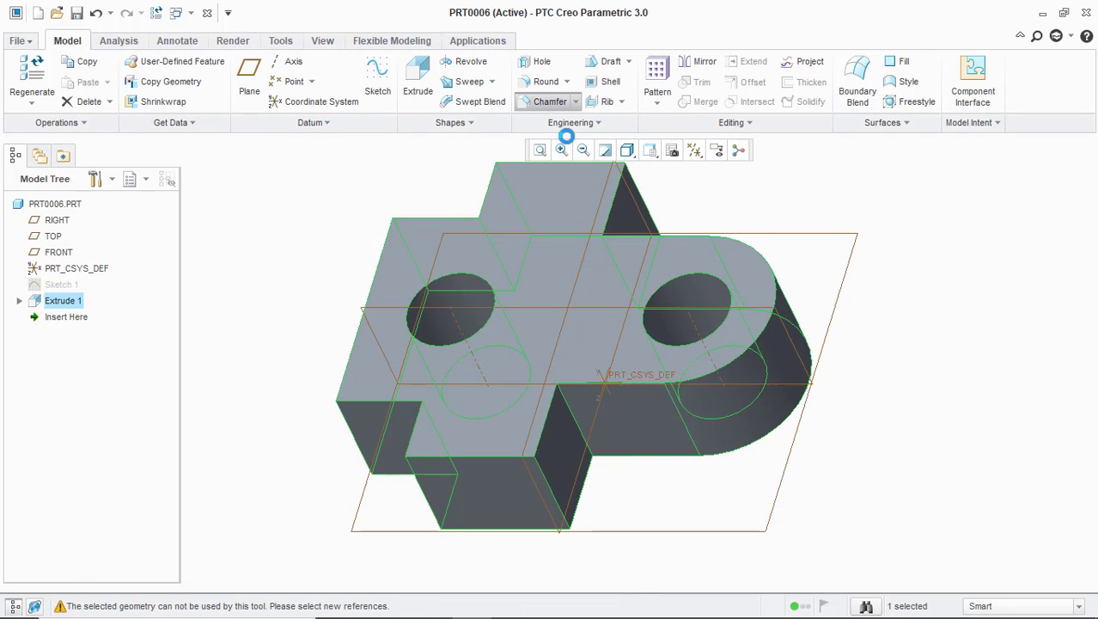
click(547, 483)
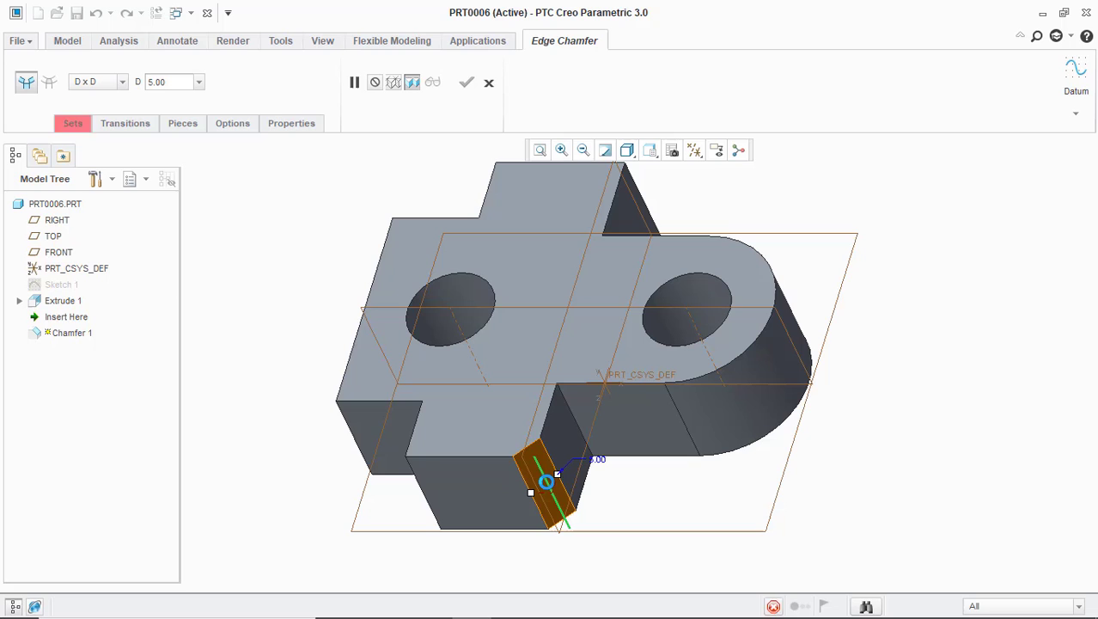
scroll(602, 467, up, 2)
middle_click(598, 462)
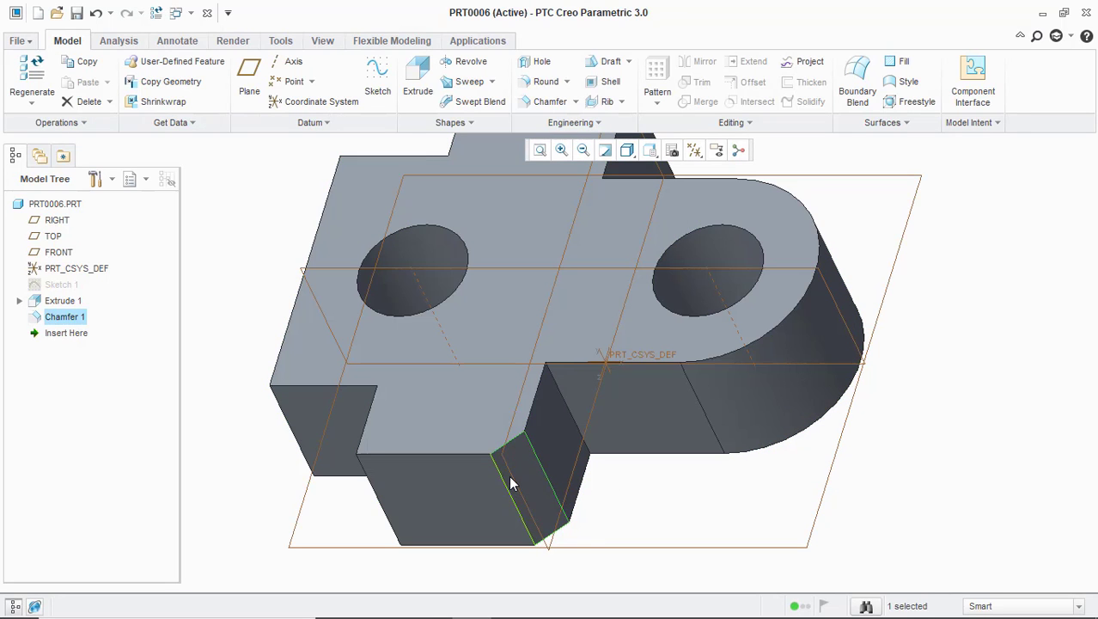
- Chamfer the rear tab's vertical edge on the side towards the rounded end with a 10 mm D x D chamfer
scroll(597, 412, up, 3)
scroll(620, 337, down, 2)
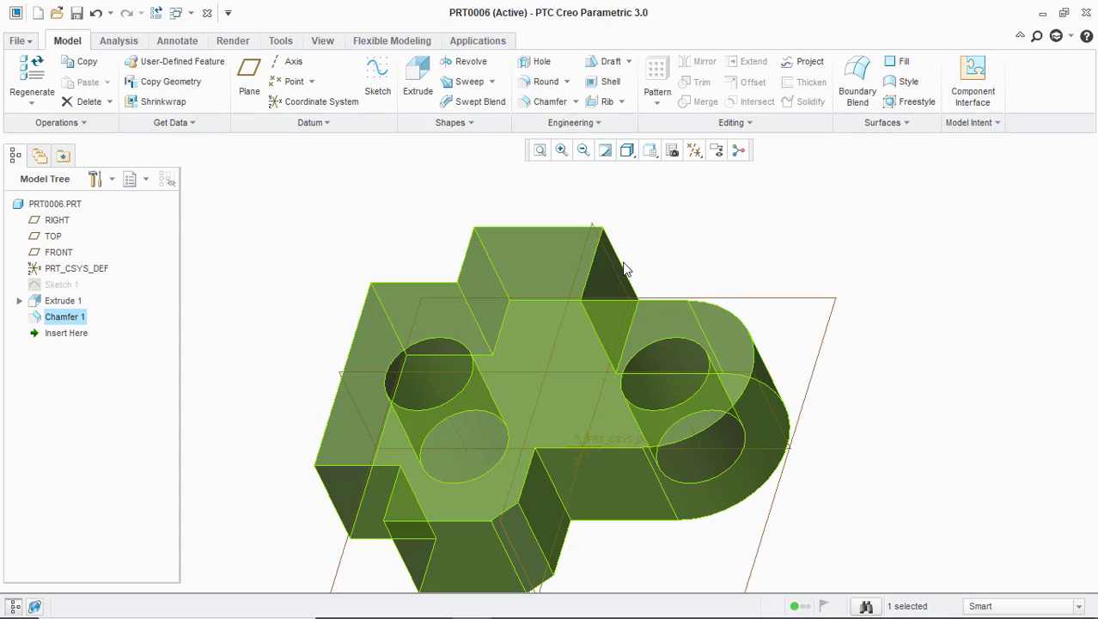
click(550, 102)
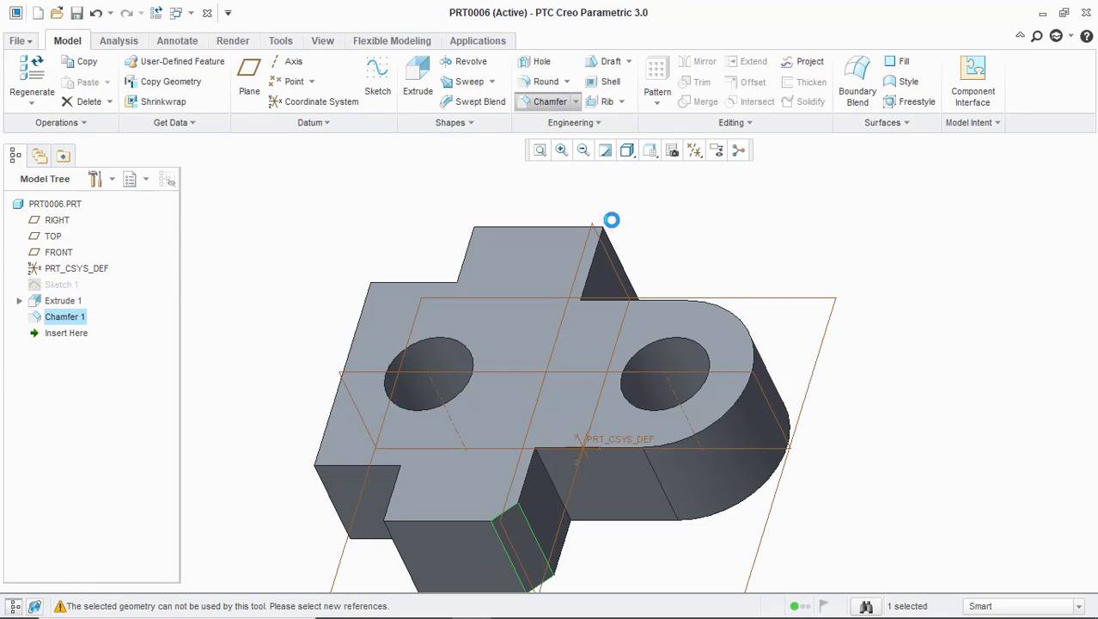
click(620, 262)
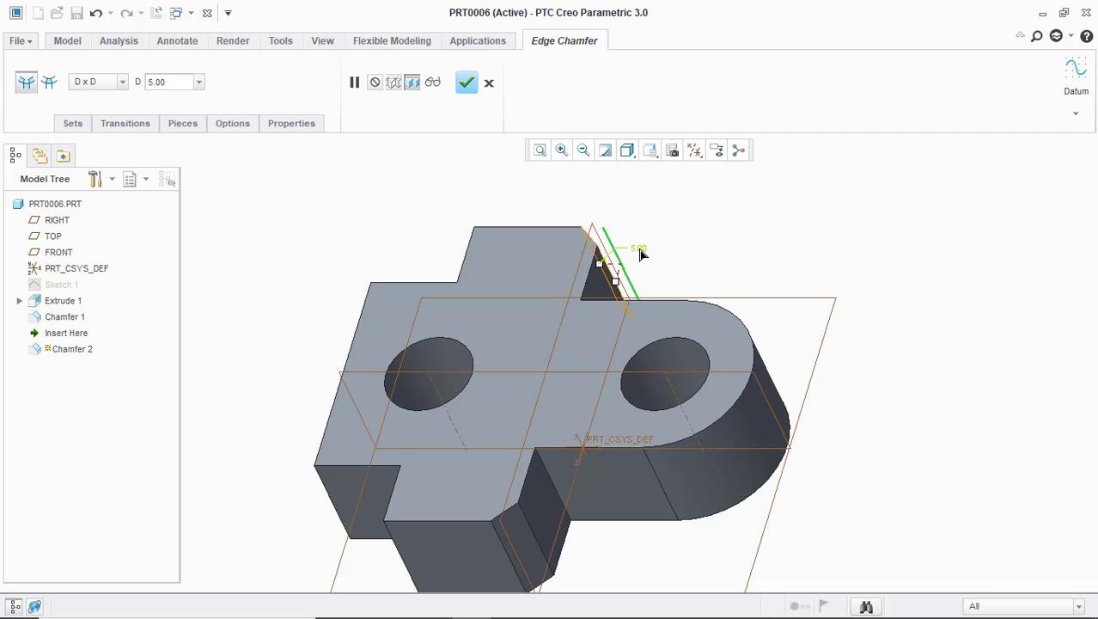
double_click(639, 248)
key(Return)
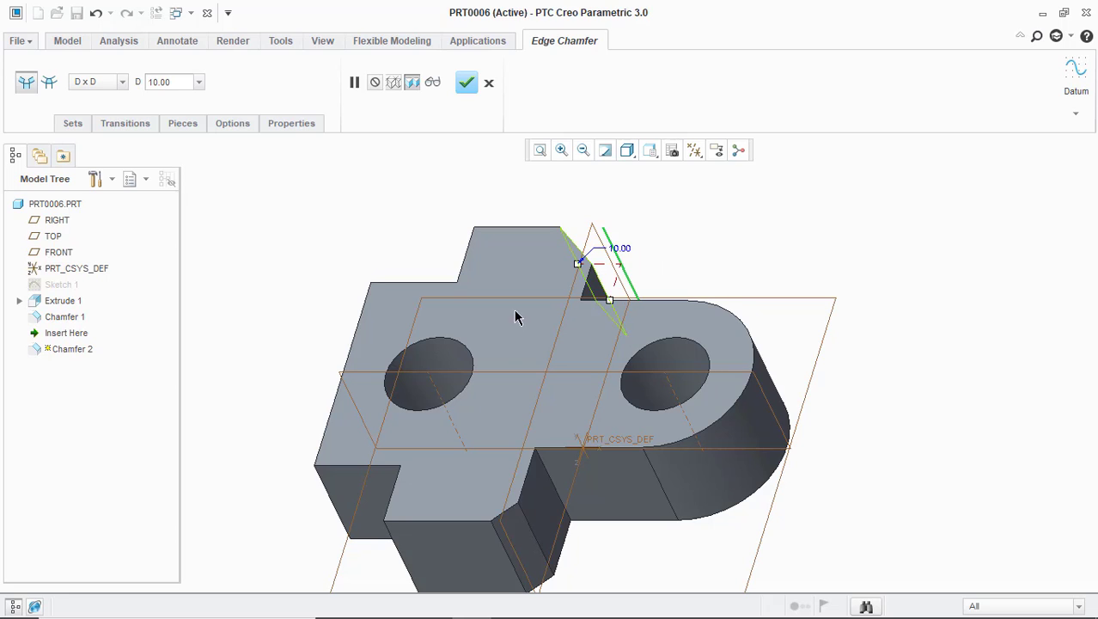
click(69, 318)
click(466, 82)
- Redefine the front tab's chamfer with a D value of 10 mm and accept it
click(69, 318)
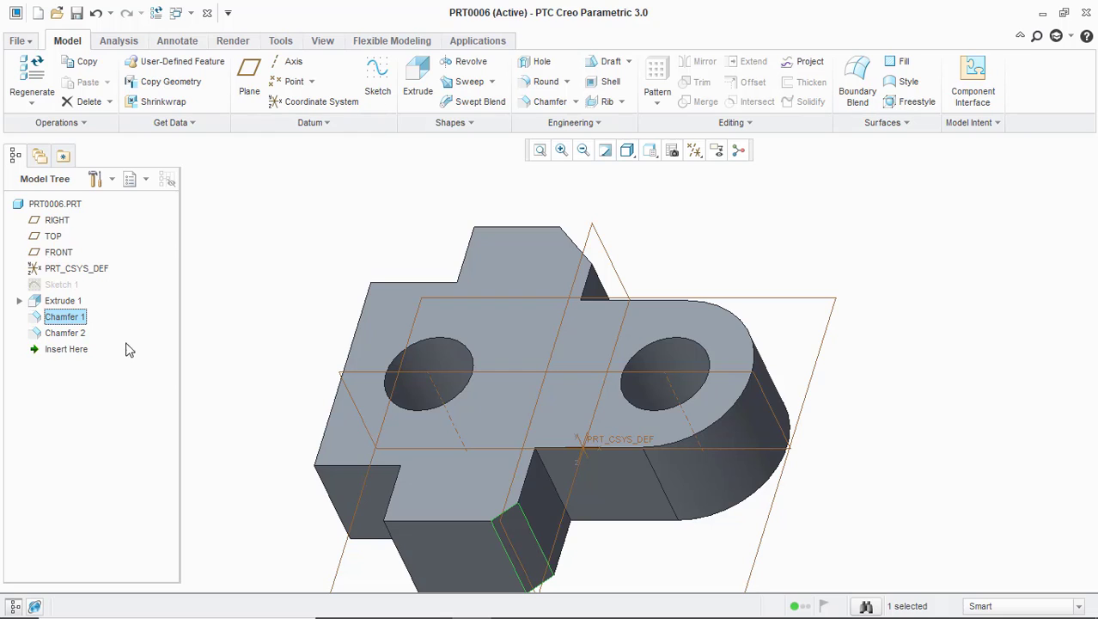
right_click(65, 318)
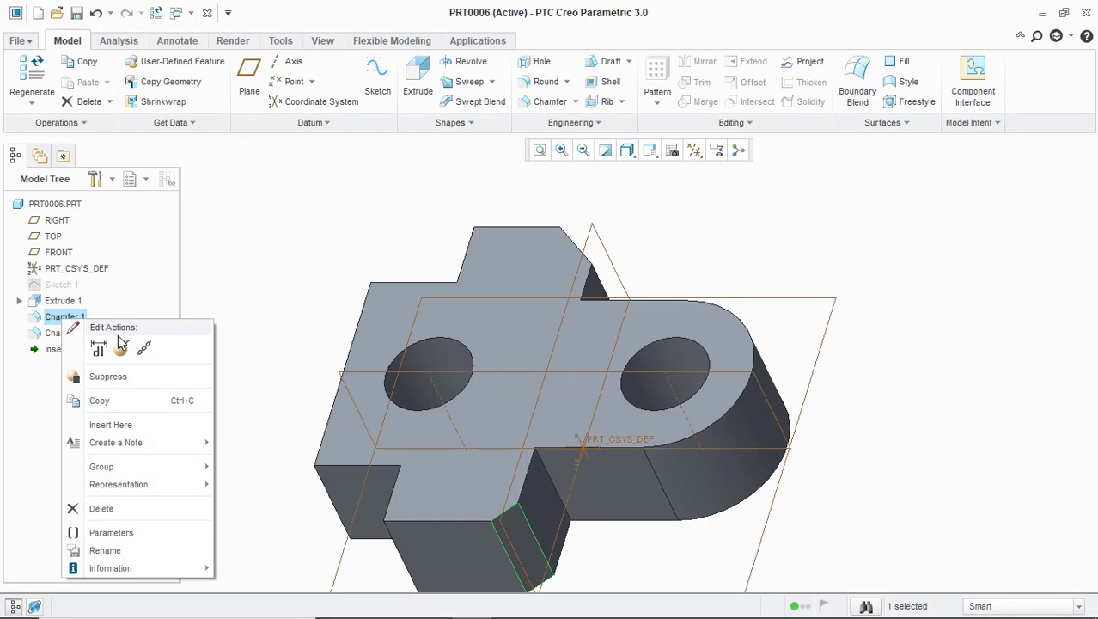
click(120, 346)
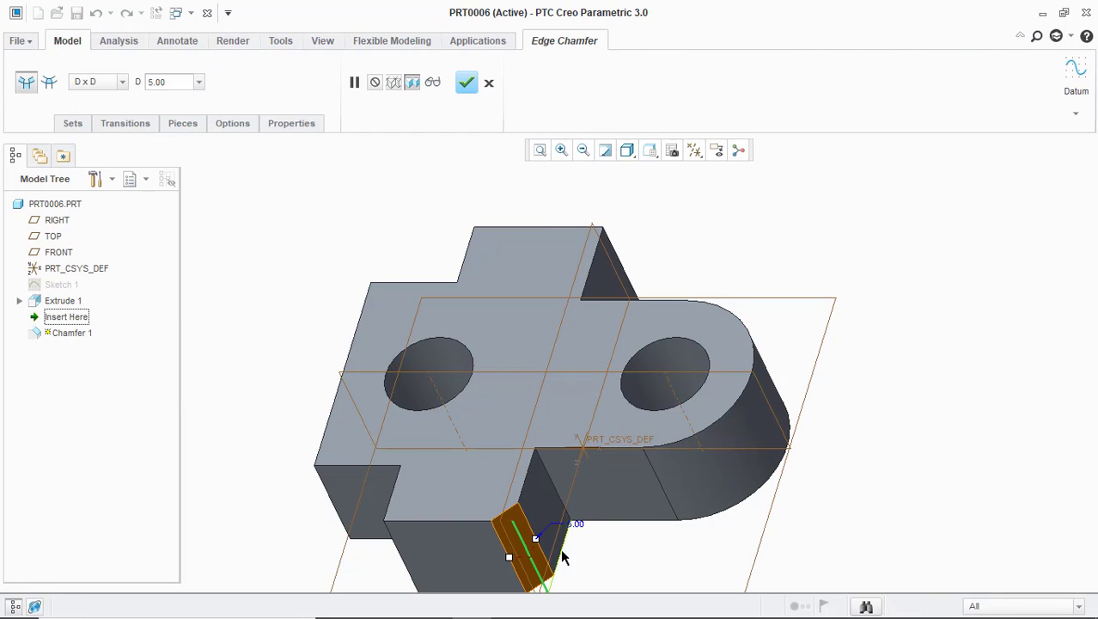
text(10)
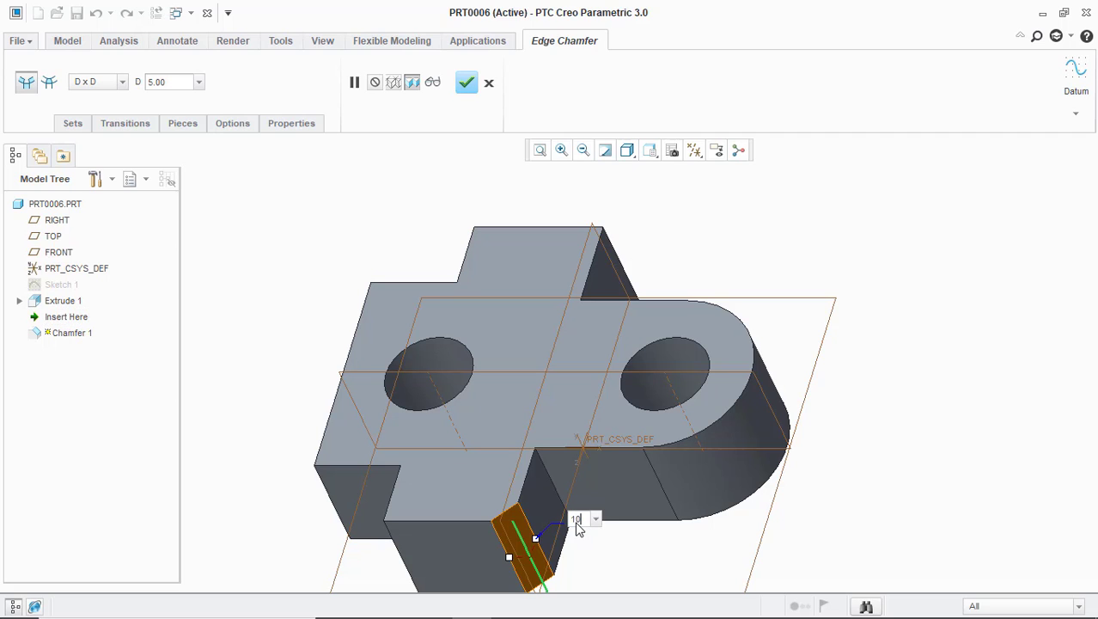
key(Return)
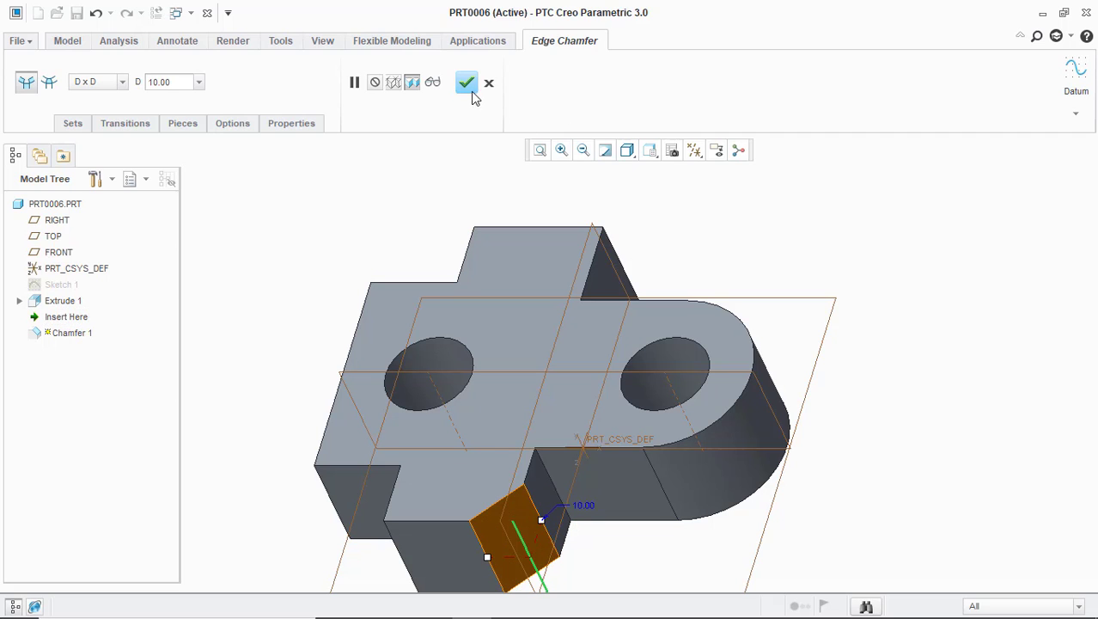
click(468, 86)
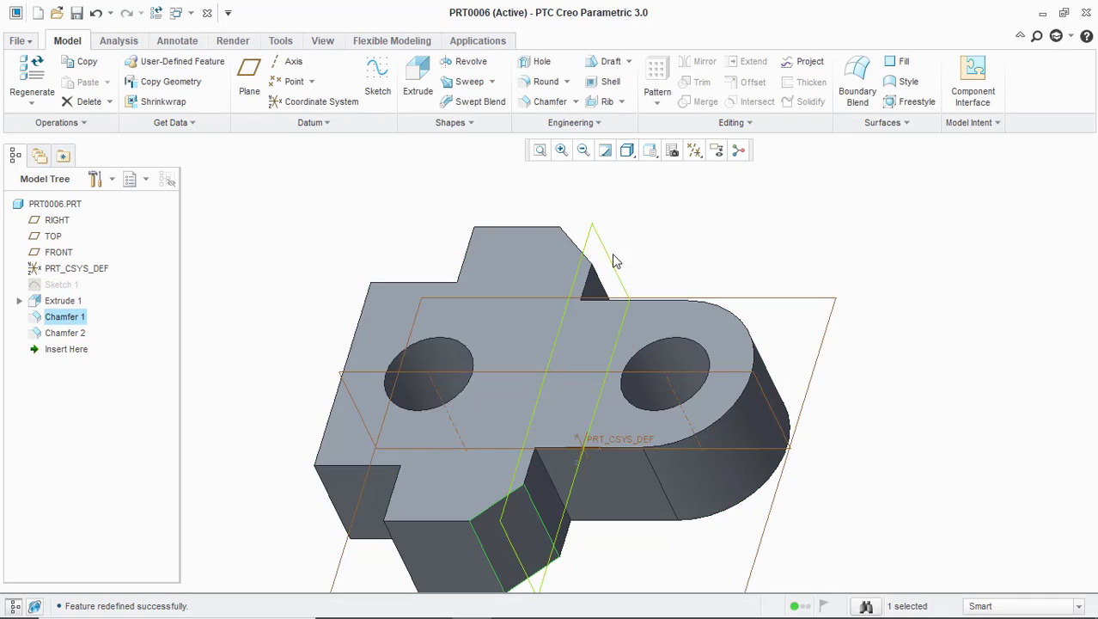
- Inspect the chamfered bracket from another angle and return it to the default orientation
middle_drag(615, 261, 625, 292)
scroll(624, 292, down, 4)
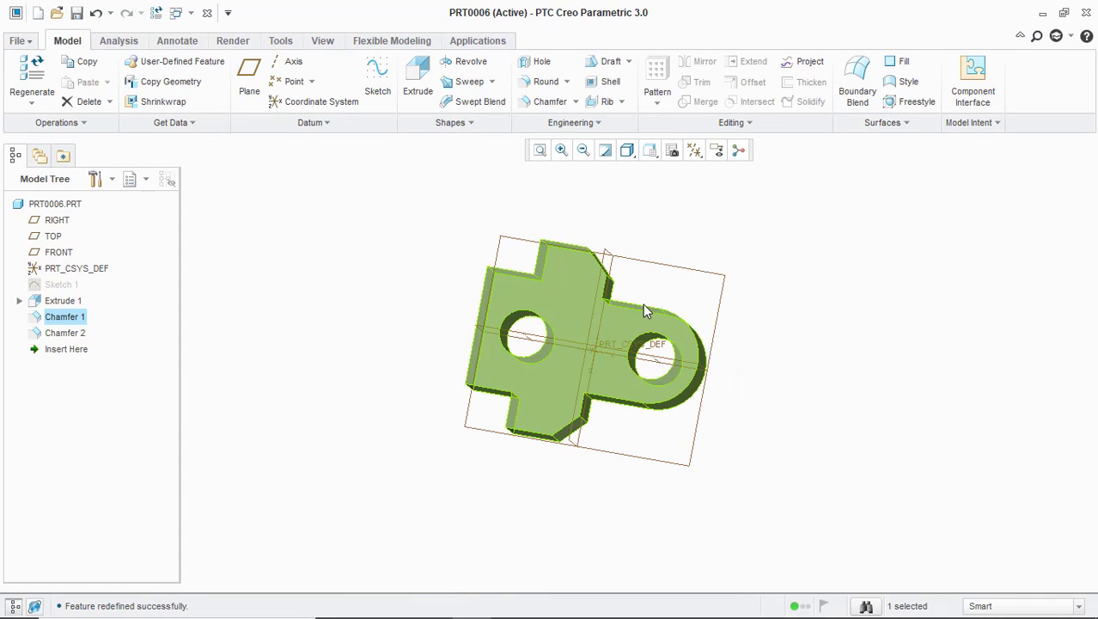
click(653, 154)
click(612, 183)
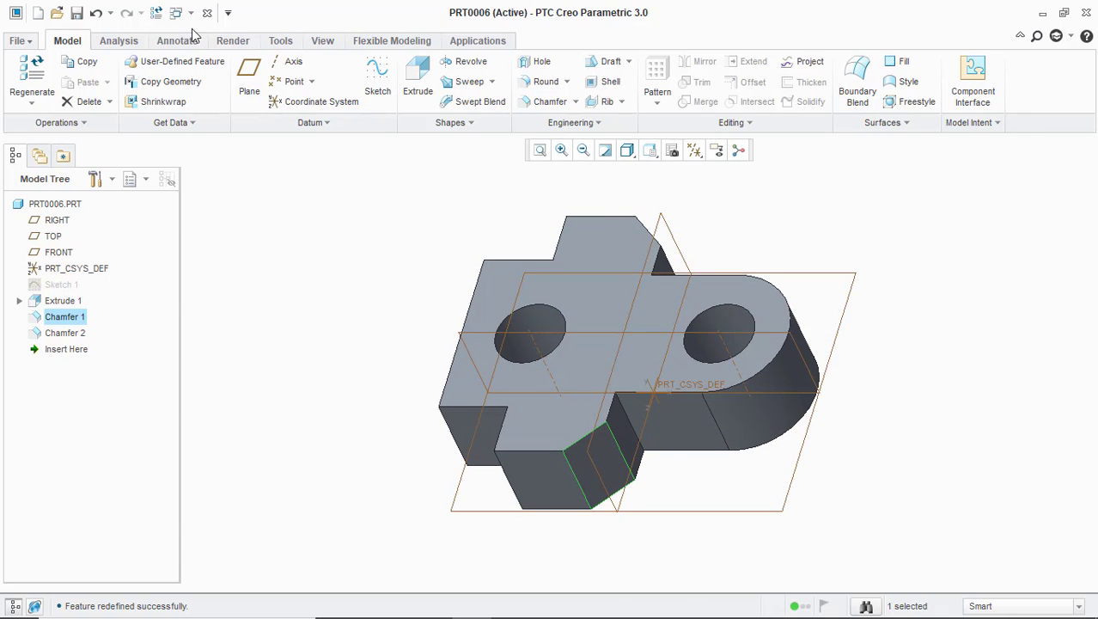
- Hide all datum axes, points, coordinate systems and planes, and render the bracket in the model window
click(658, 152)
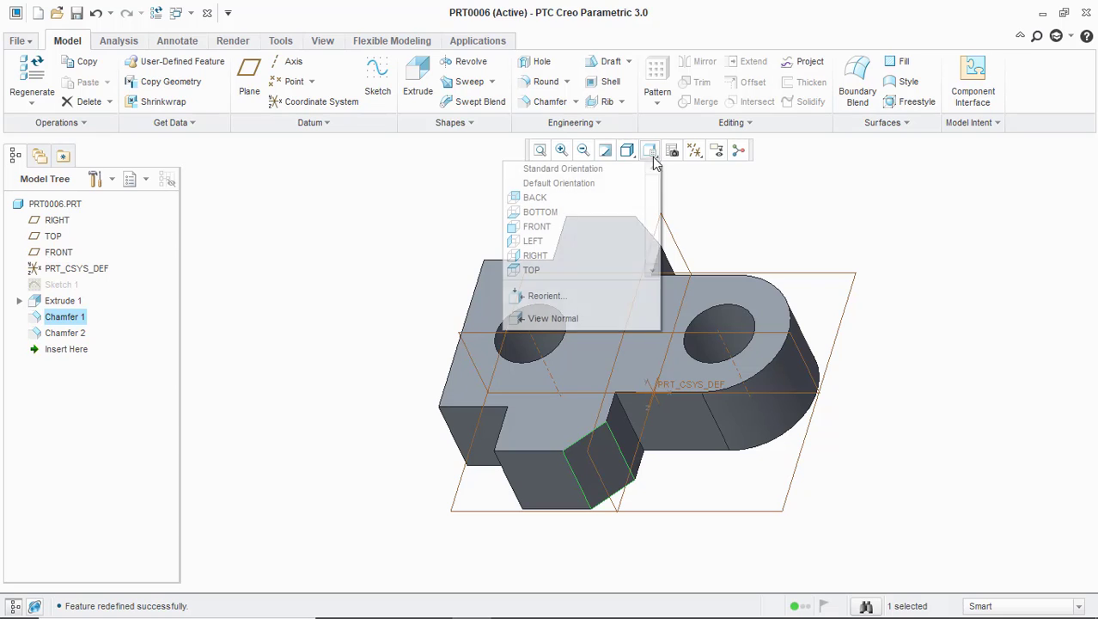
click(699, 152)
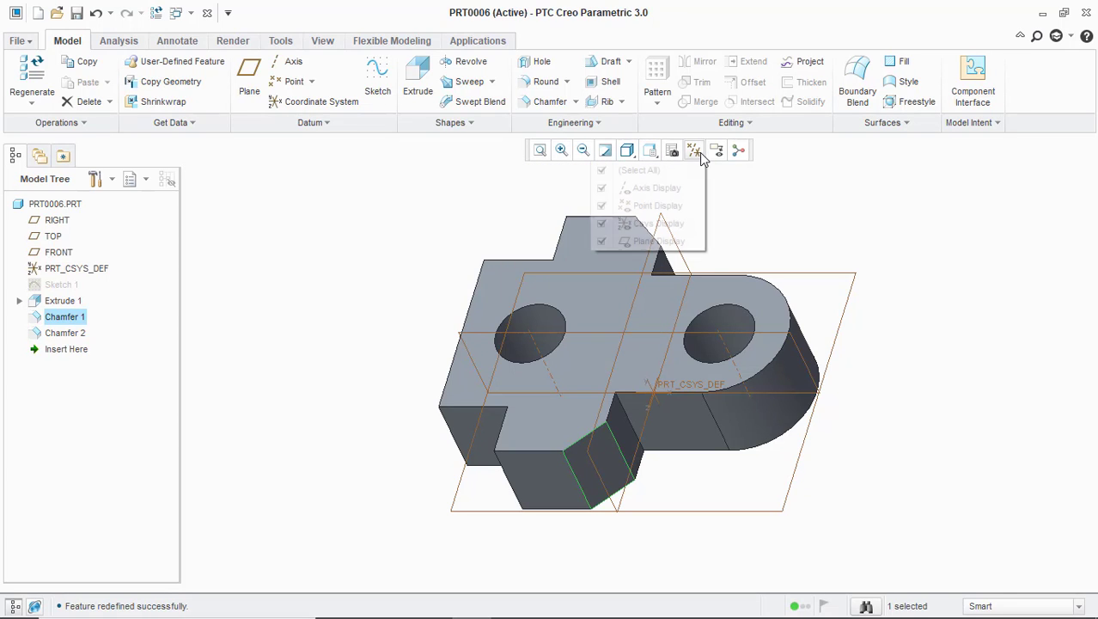
click(677, 171)
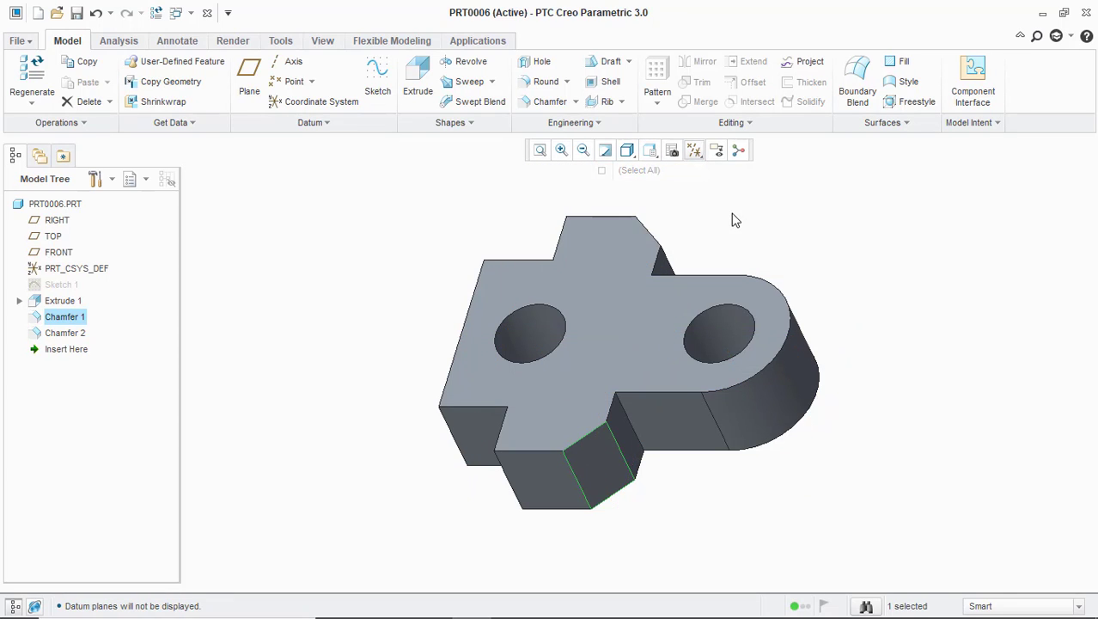
click(232, 41)
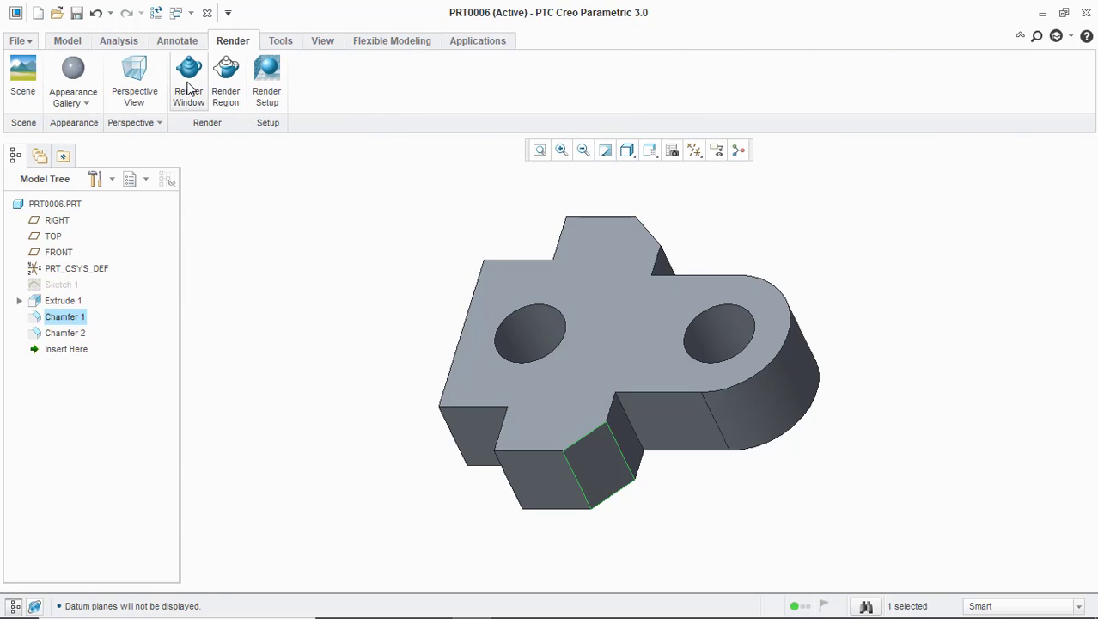
click(189, 86)
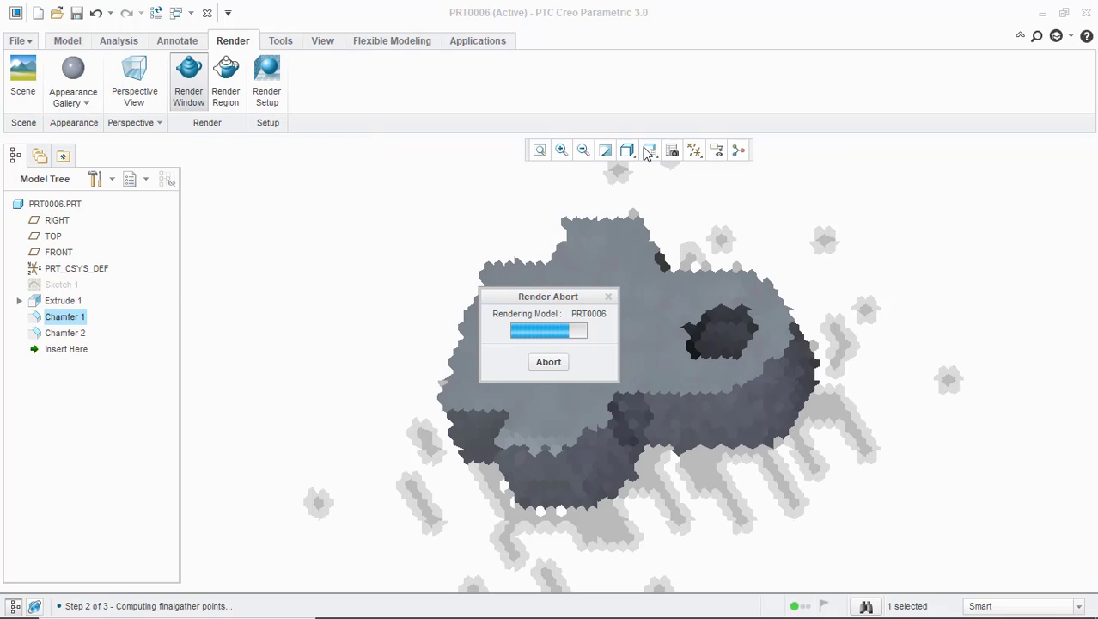